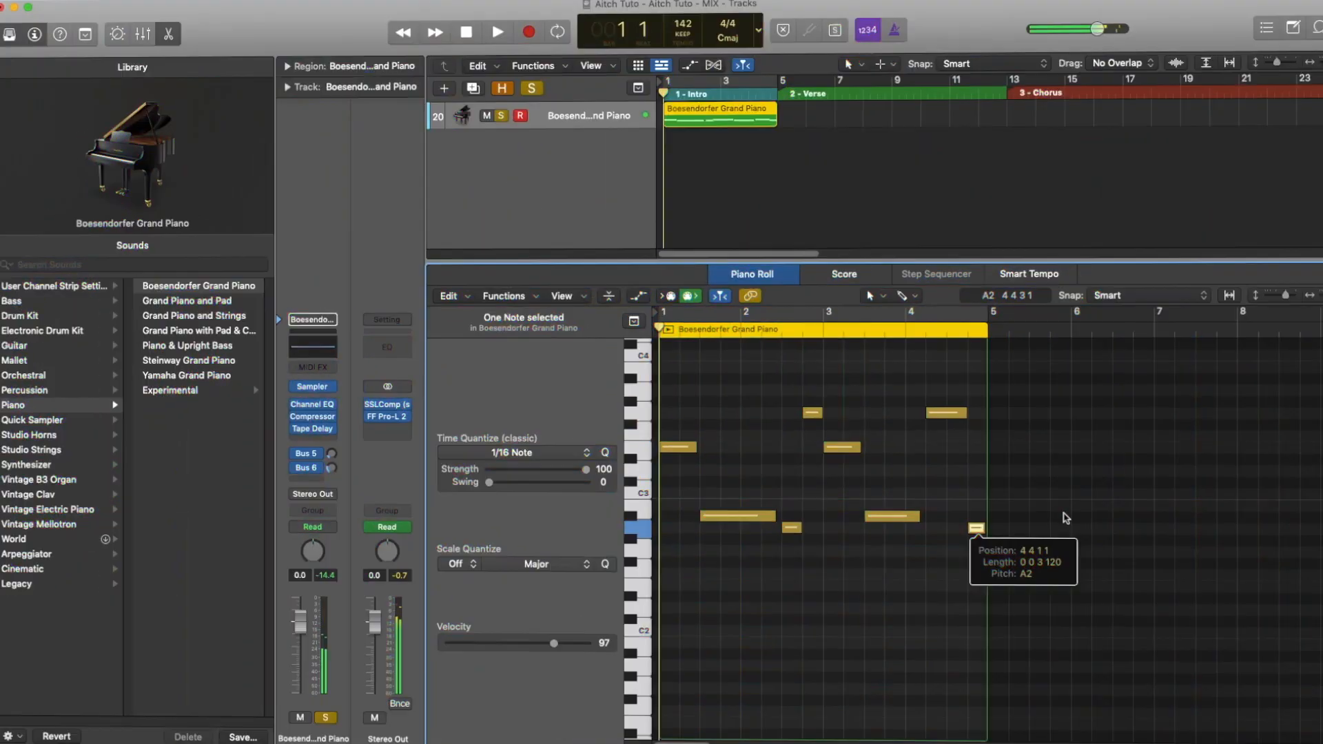
Play the piano melody, and bounce its region in place to a new track named "Piano - Reverse".
key(space)
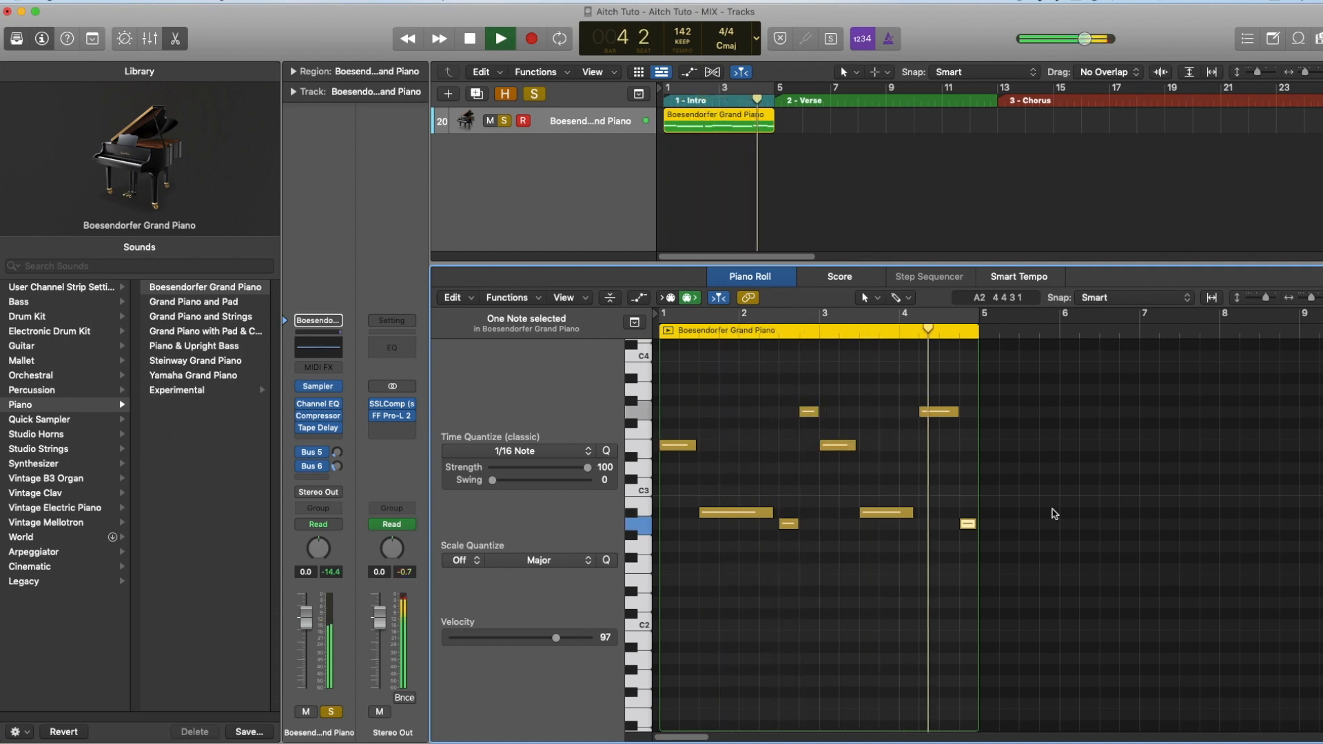
key(space)
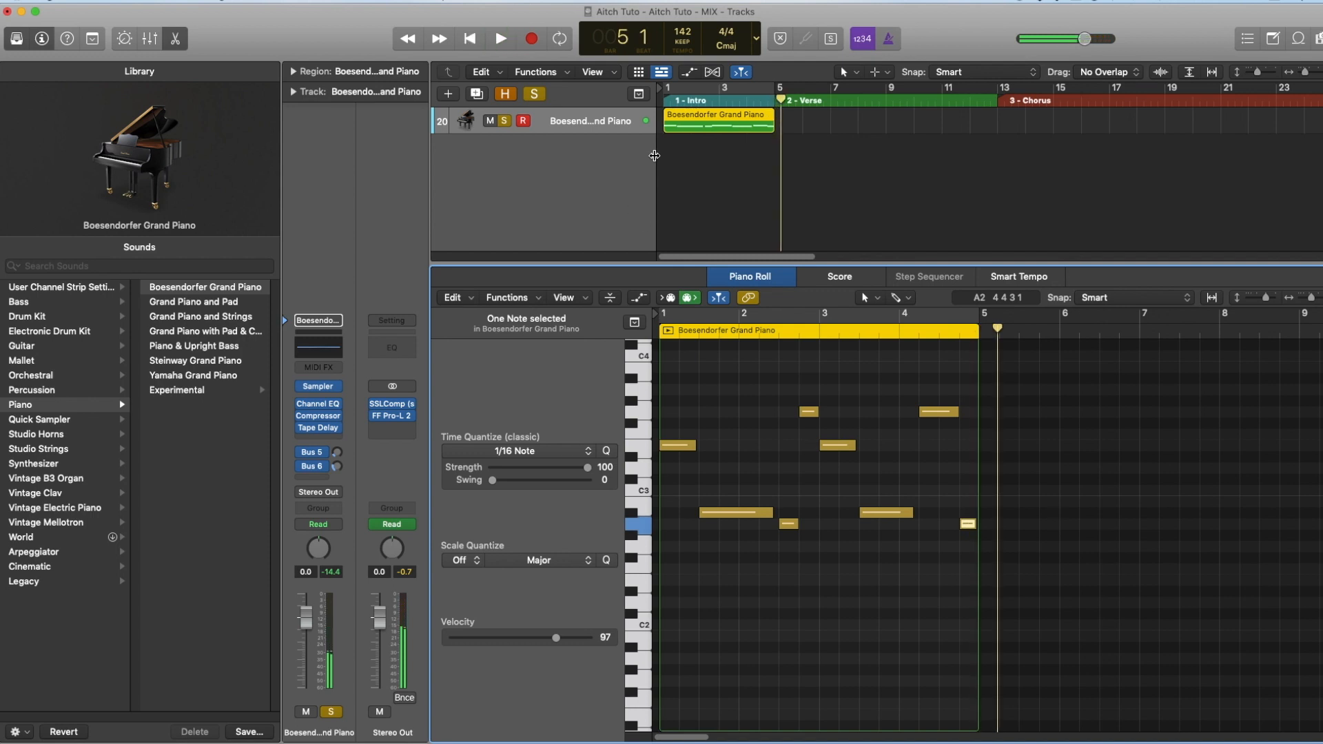
right_click(674, 129)
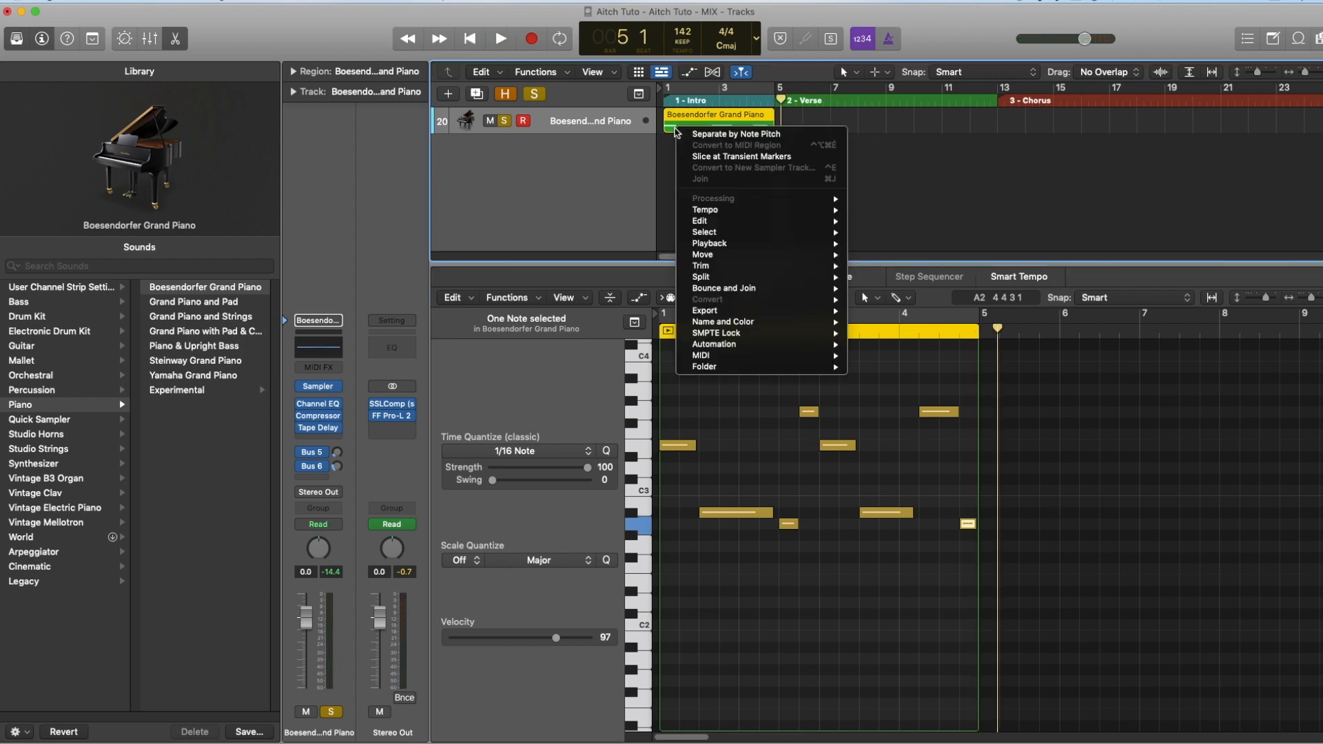
mouse_move(744, 288)
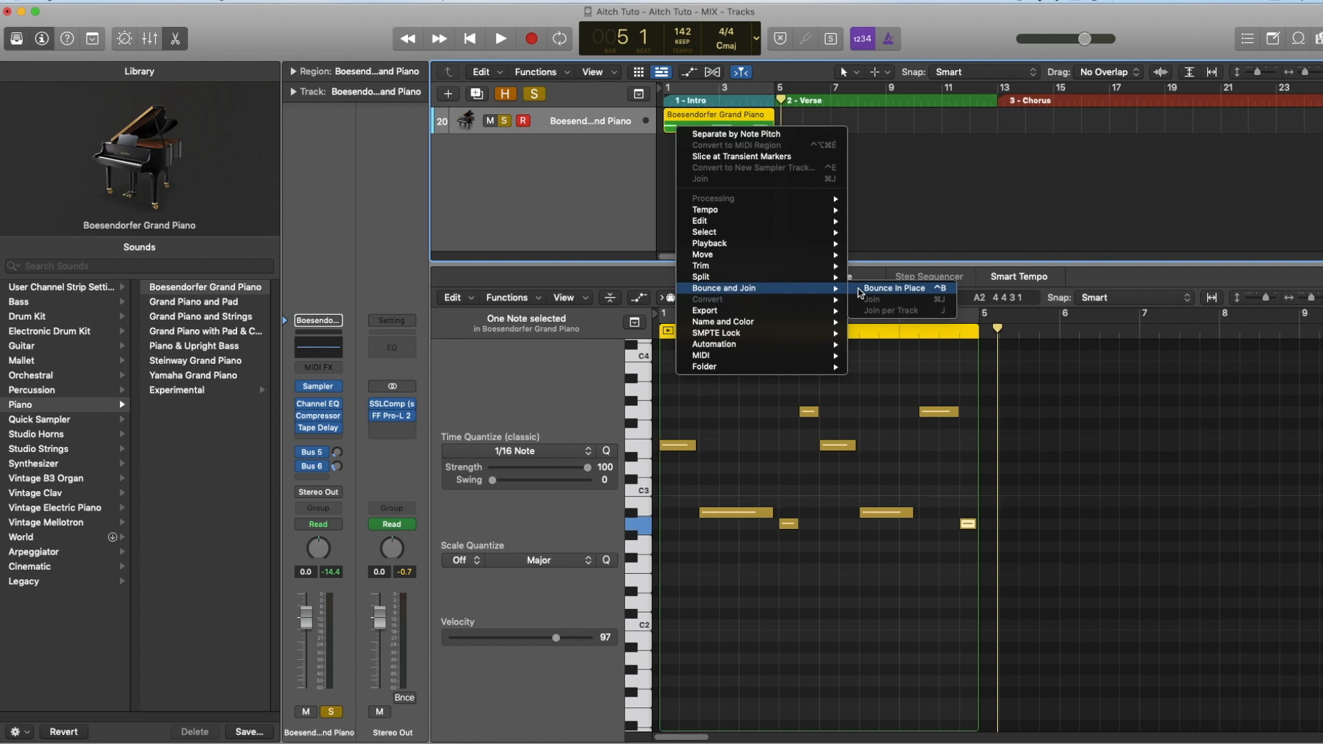
click(860, 289)
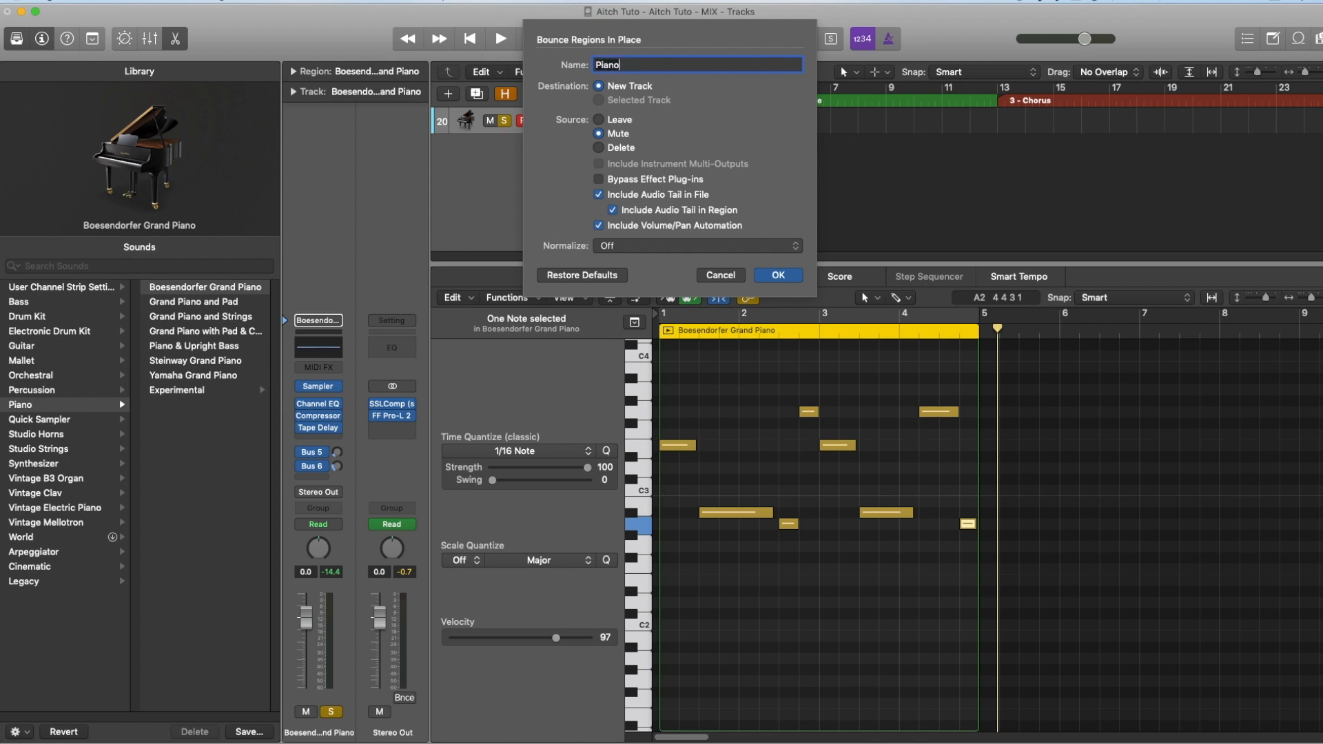
text(Piano - Reverse)
key(Return)
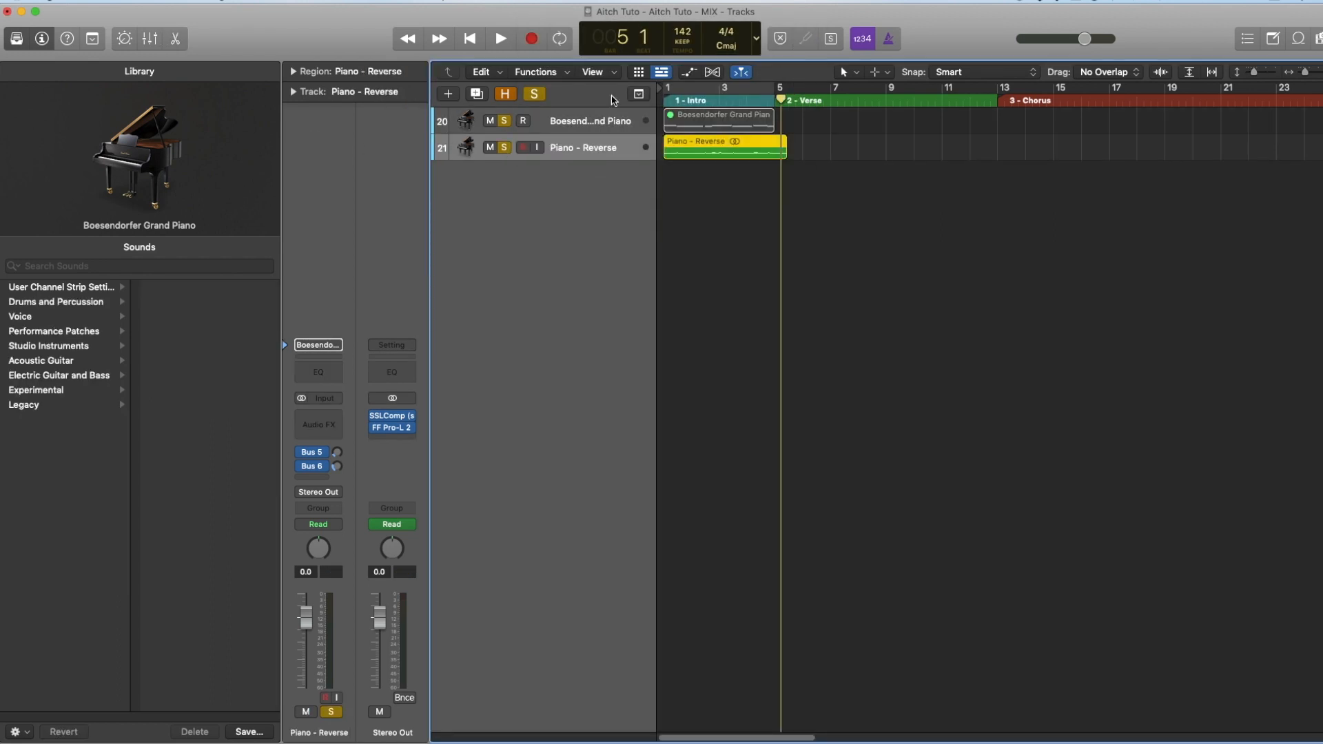
Play the bounced piano audio region from the start of the project.
key(Return)
key(space)
scroll(720, 222, up, 3)
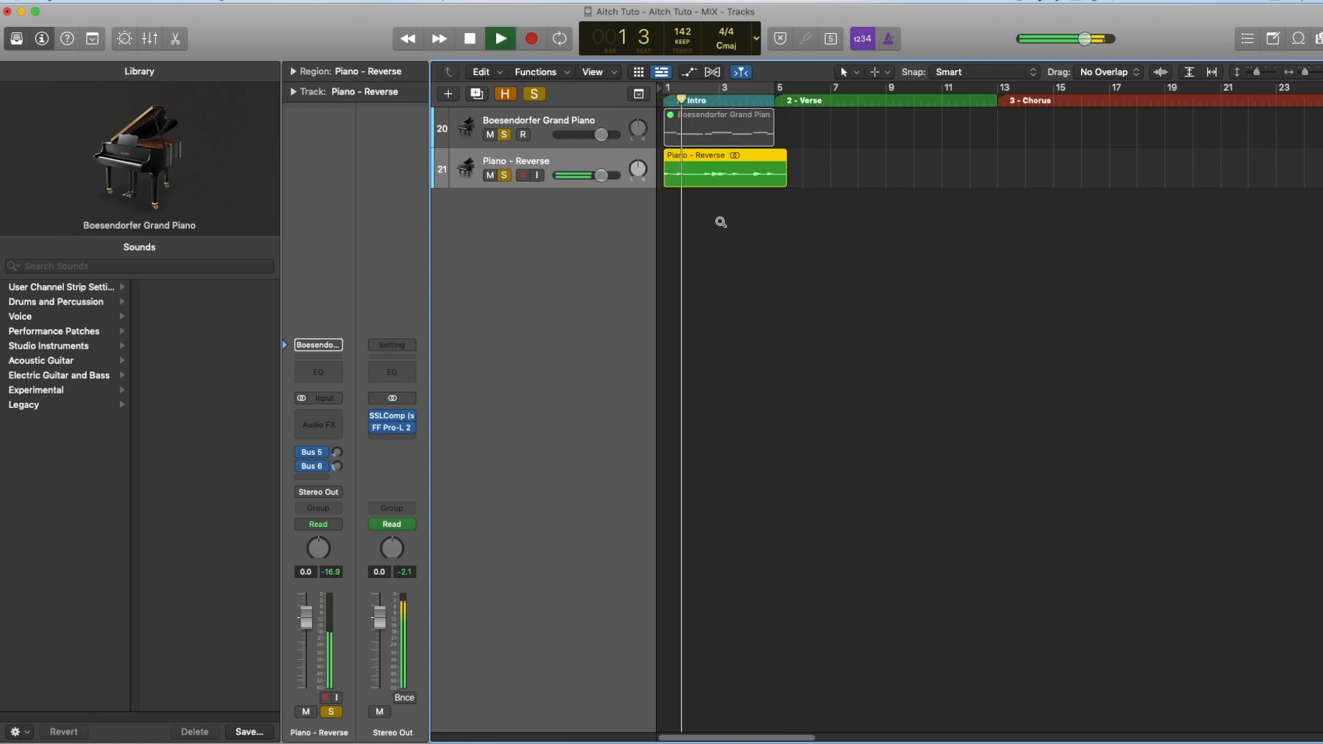
key(space)
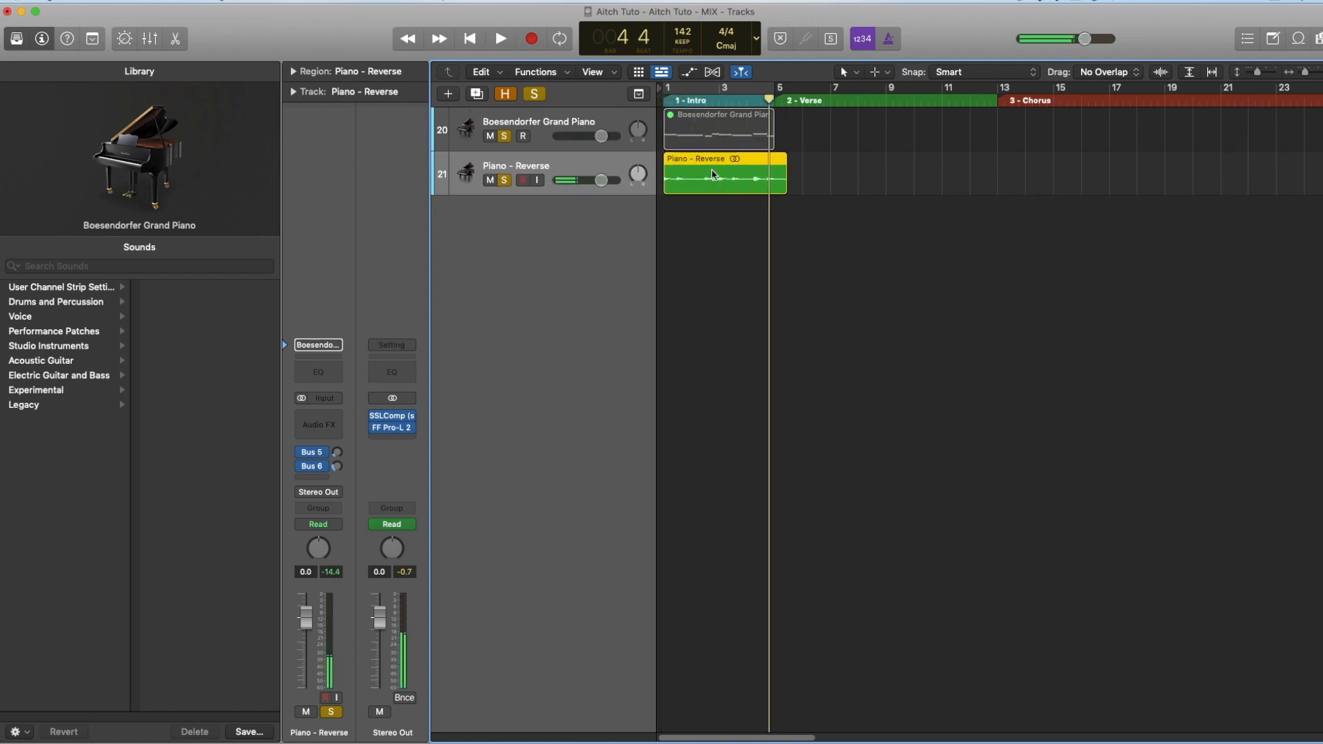
Slice the bounced piano region at its transient markers and return the playhead to the start.
right_click(713, 174)
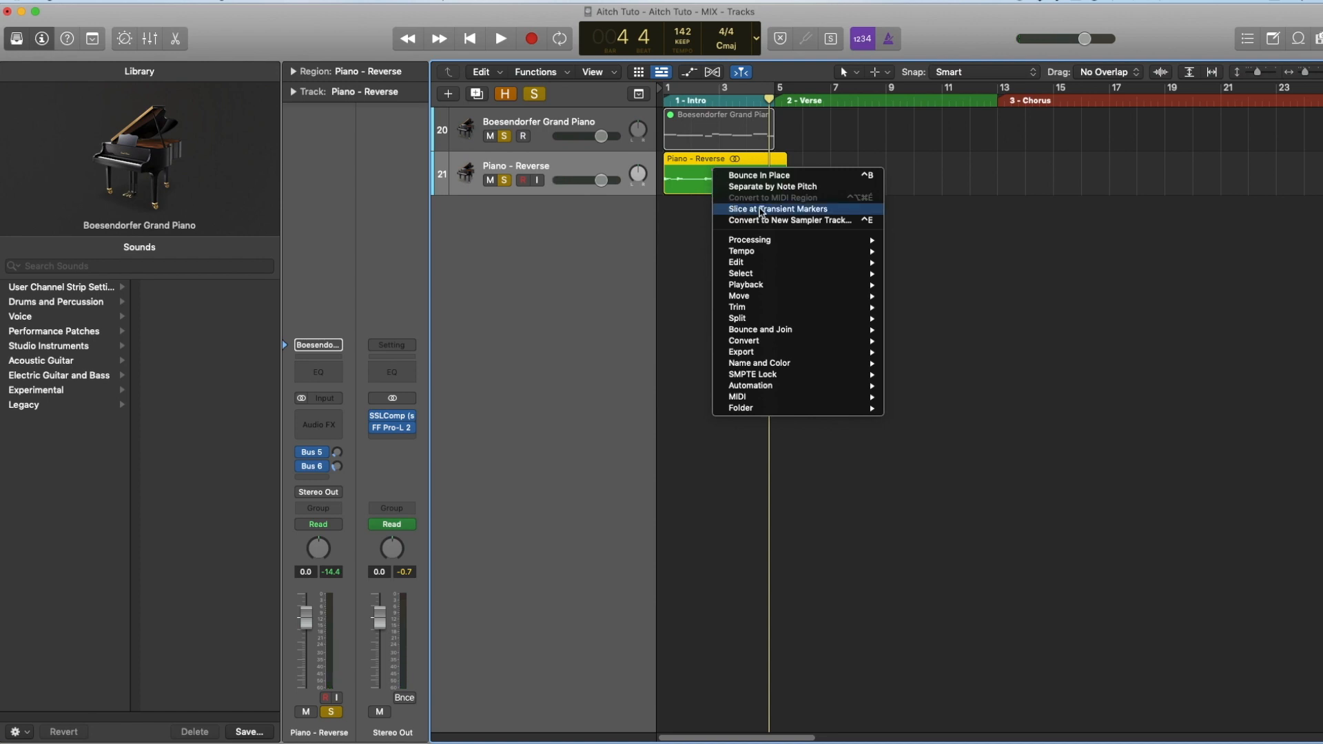
click(789, 209)
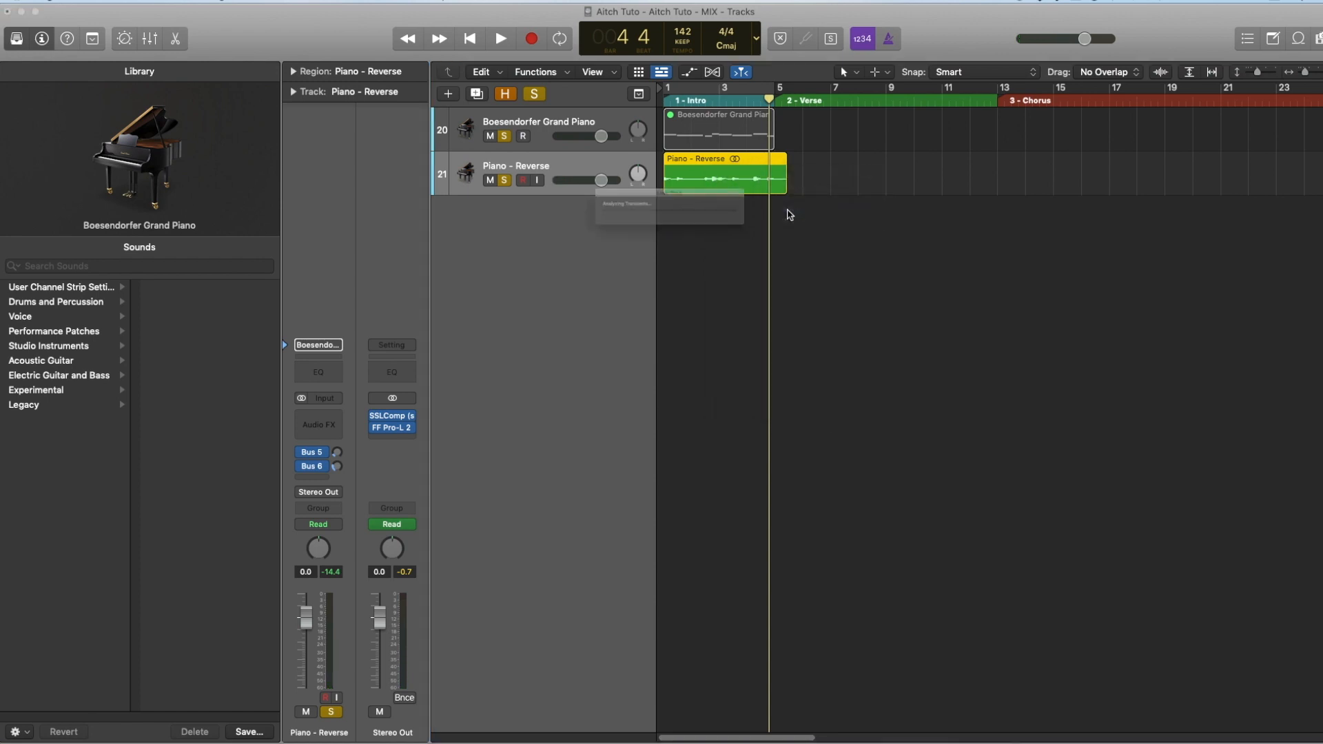
key(Return)
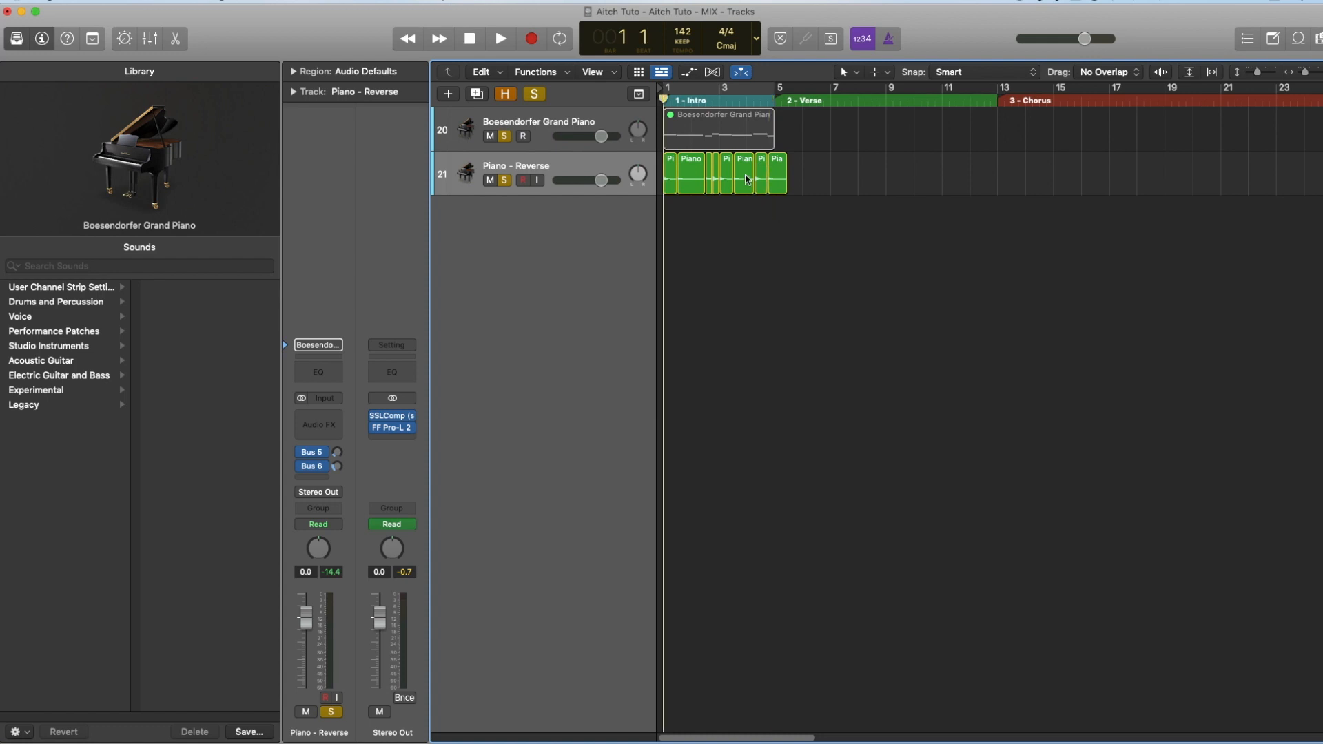
Split the last piano slice at bar 5 and delete the tail beyond it.
scroll(732, 184, up, 4)
double_click(845, 184)
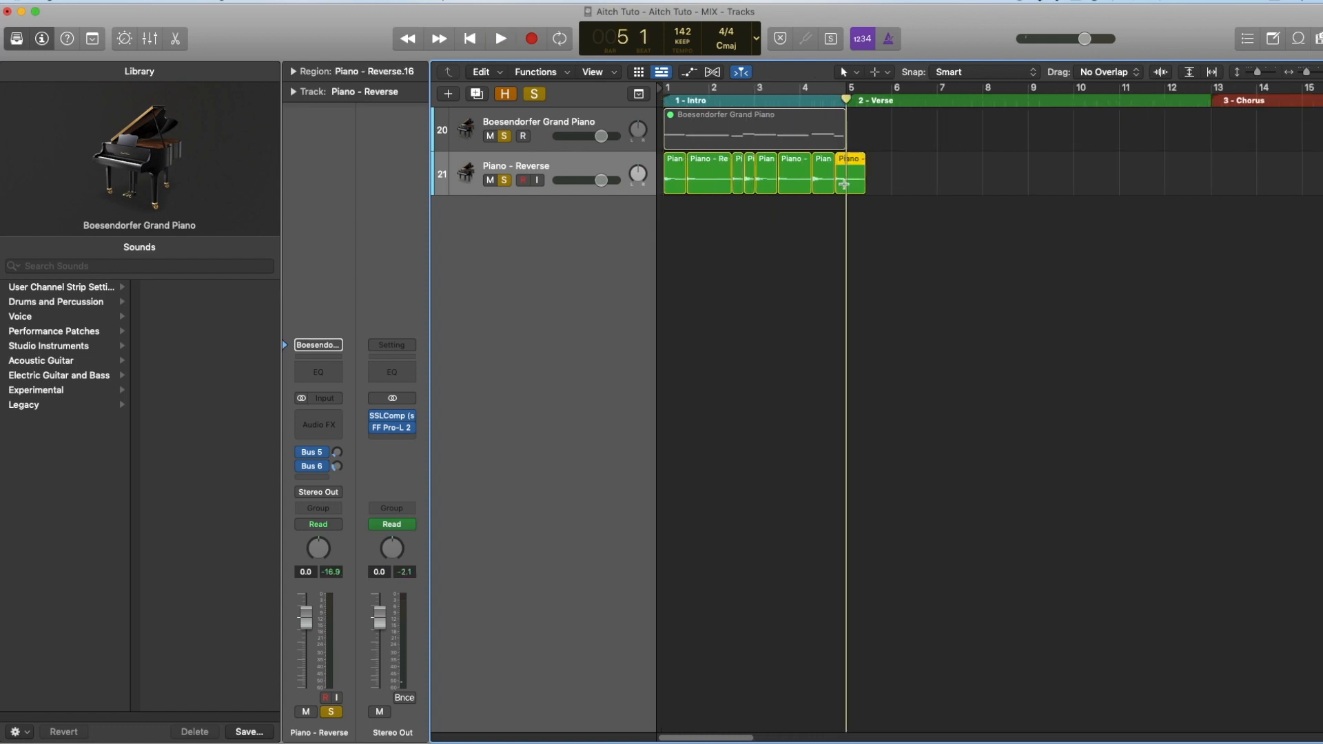
key(Delete)
key(super+Right)
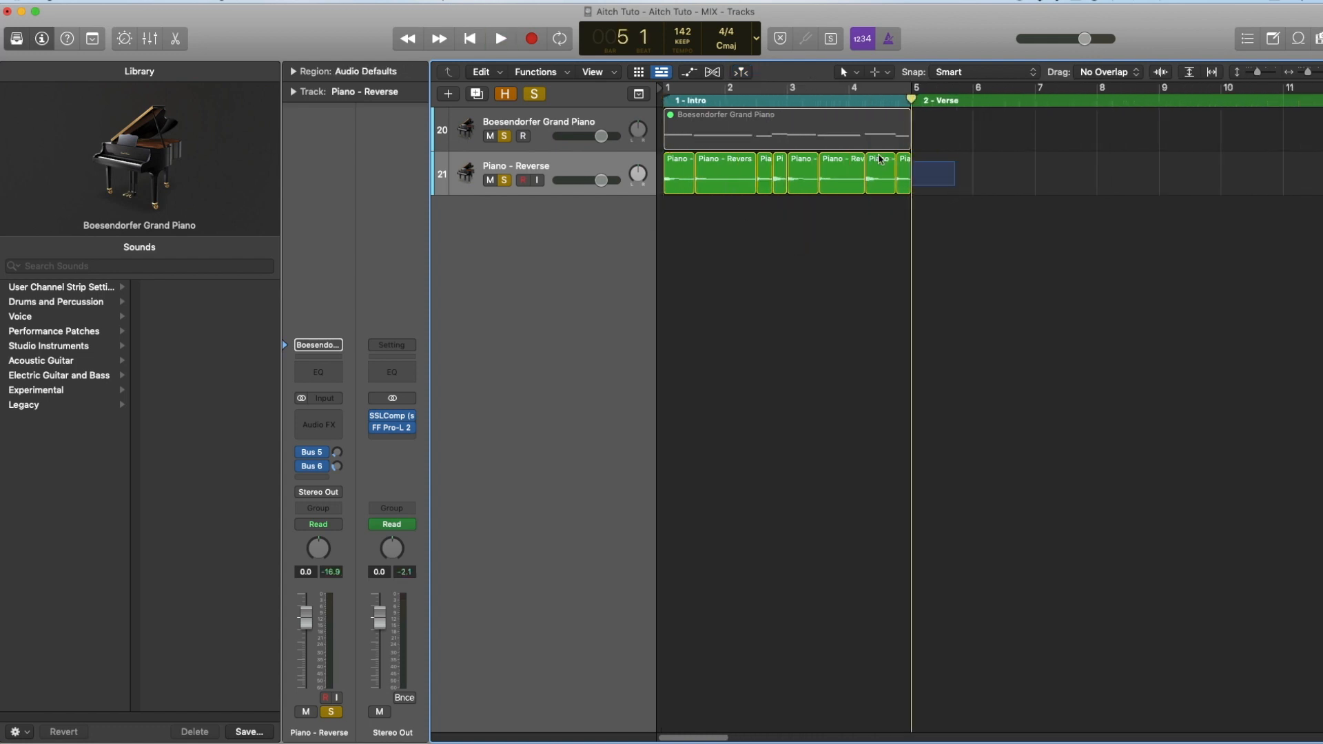
Reverse all eight slices on the Piano - Reverse track and play them from the start.
drag(880, 159, 641, 183)
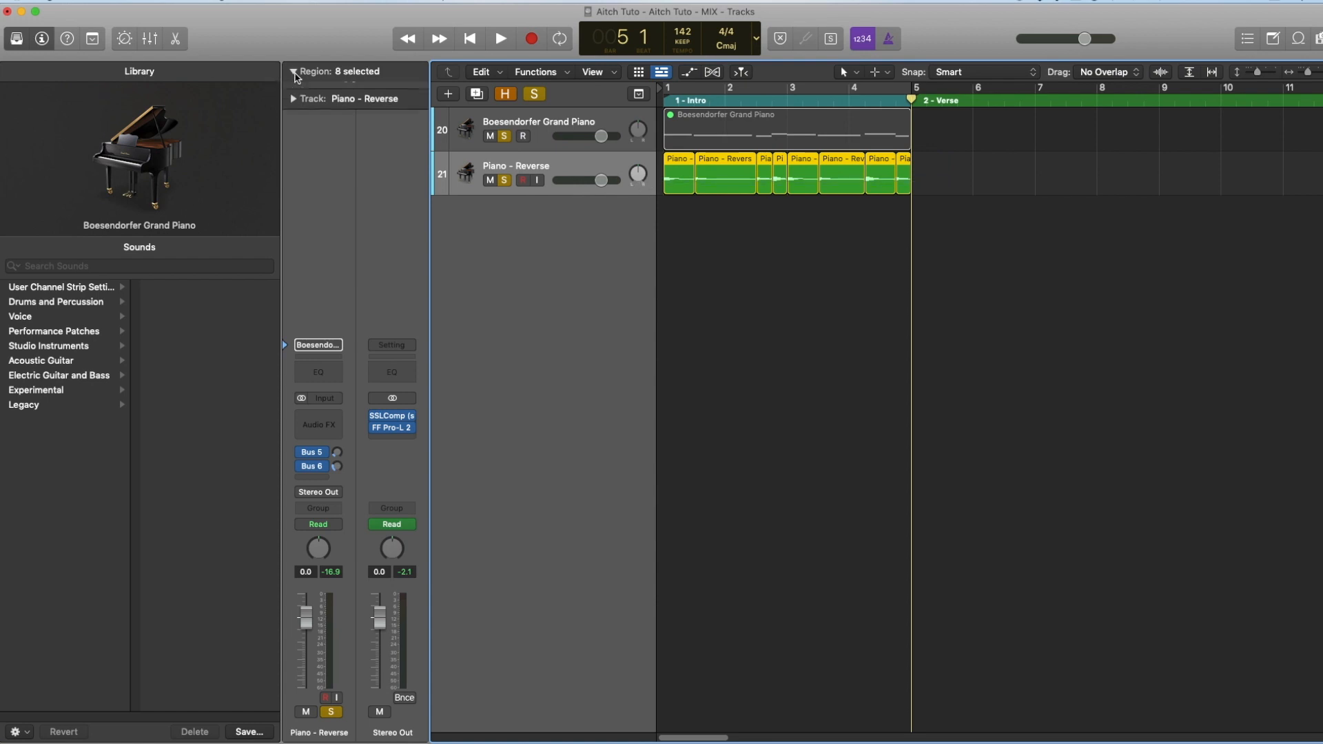
click(294, 72)
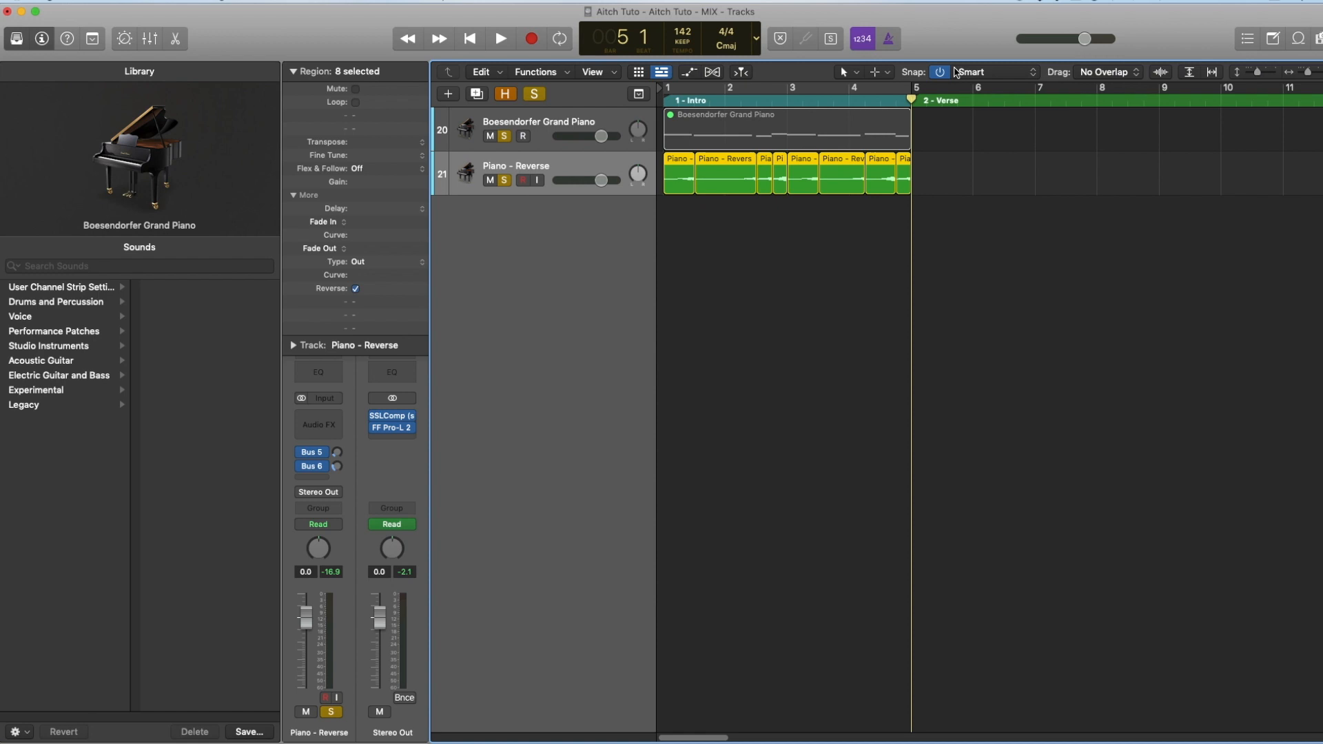
key(Return)
key(space)
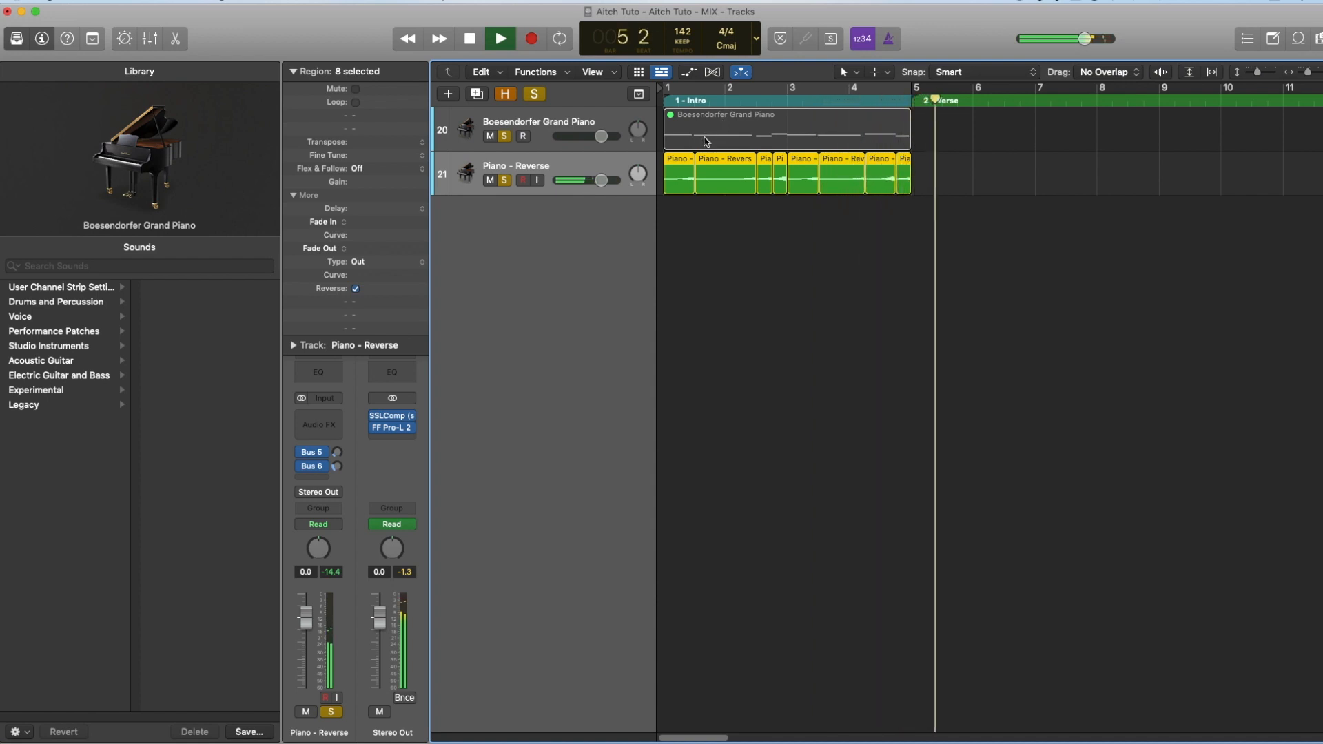
key(space)
Add EqP crossfades across the joins between all the reversed slices and inspect the one at 1 3.
drag(1004, 163, 648, 208)
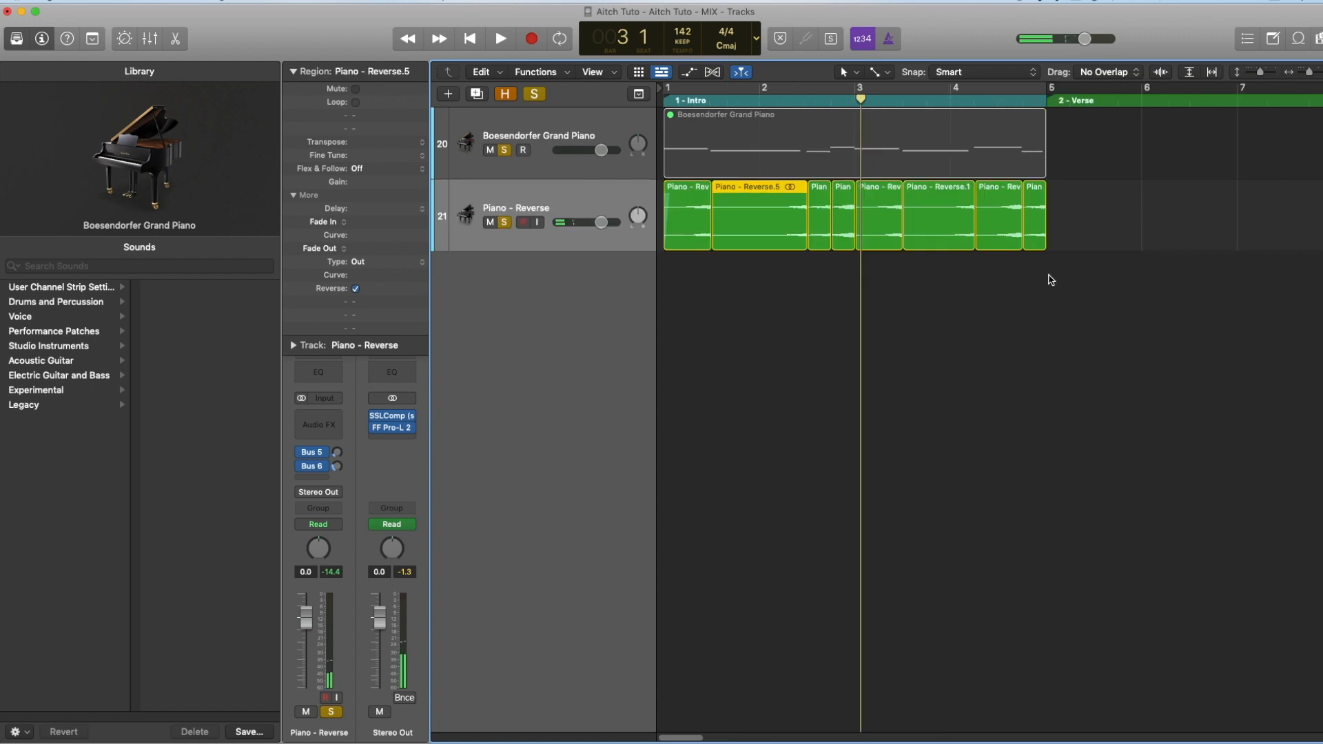
drag(1051, 279, 563, 240)
click(711, 90)
key(super+Right)
key(super+Right)
key(super+Right)
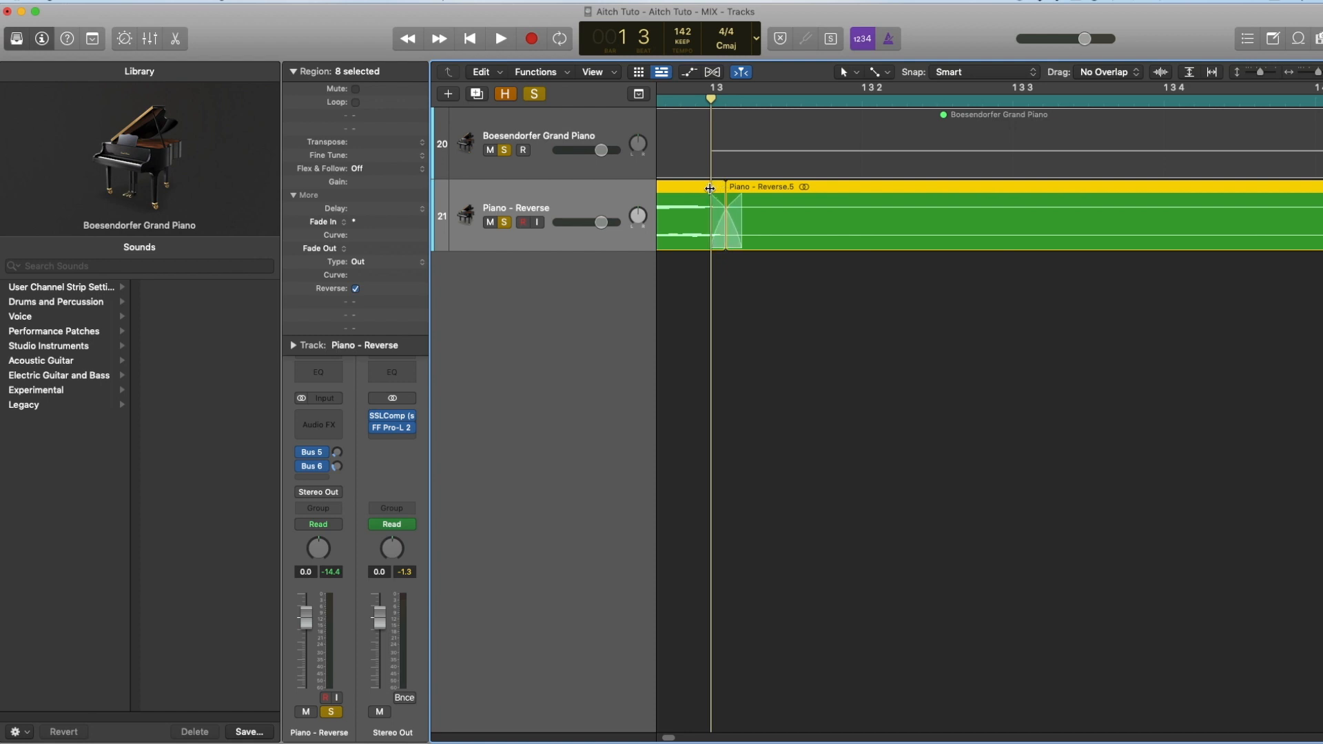
key(super+Left)
key(super+Left)
key(super+Left)
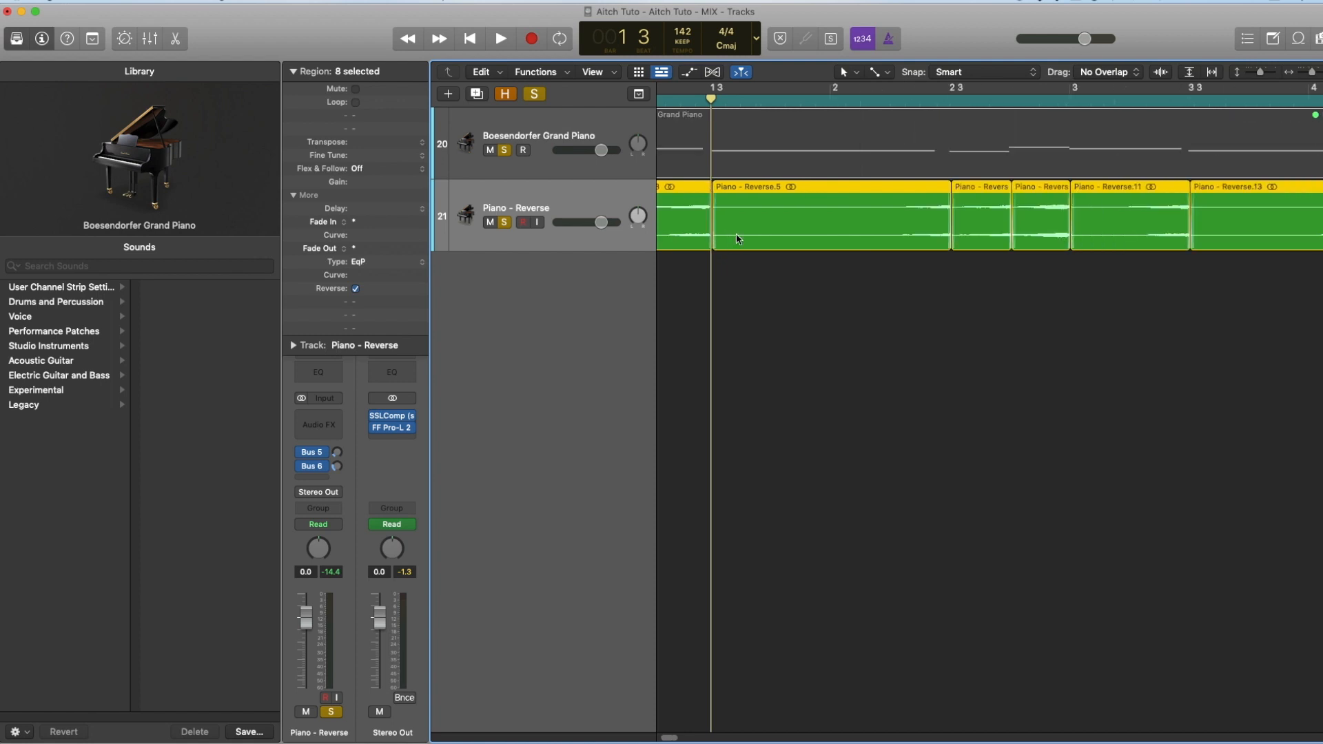
Play the crossfaded reversed slices through to the verse.
key(space)
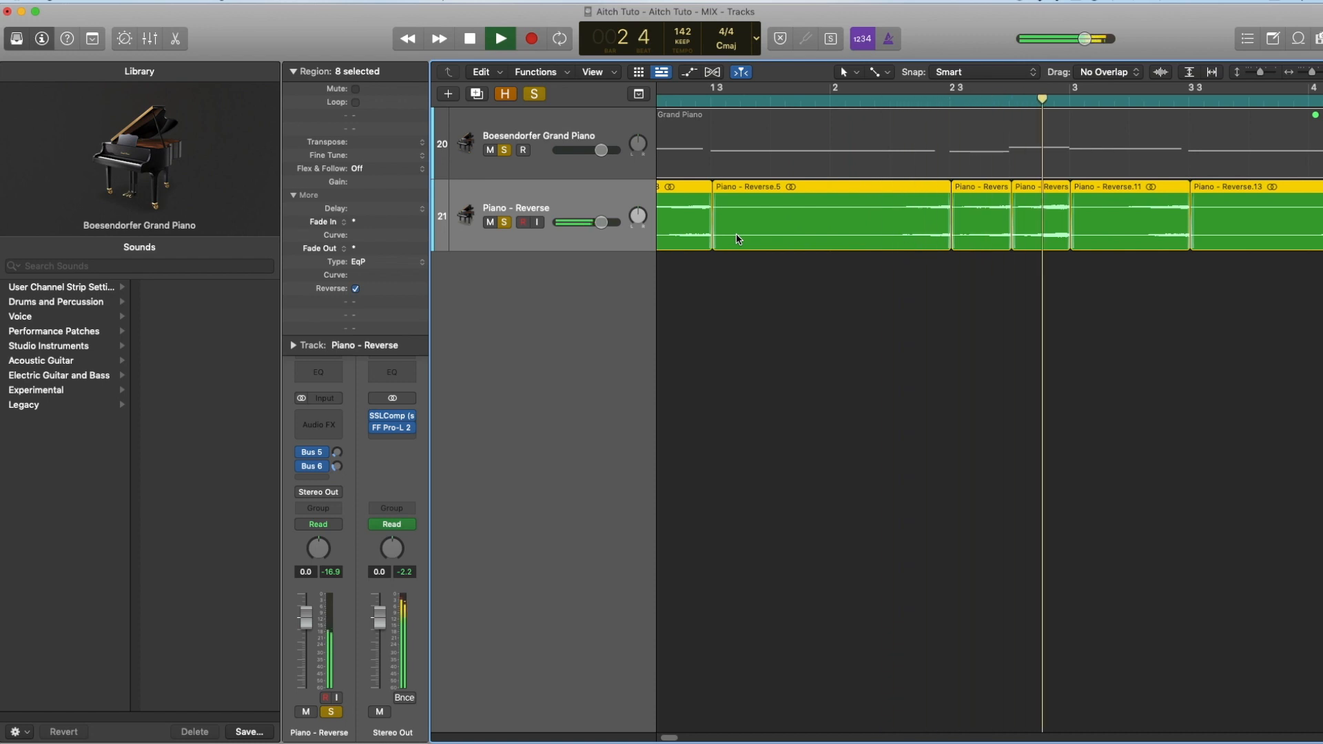
key(super+Left)
key(super+Left)
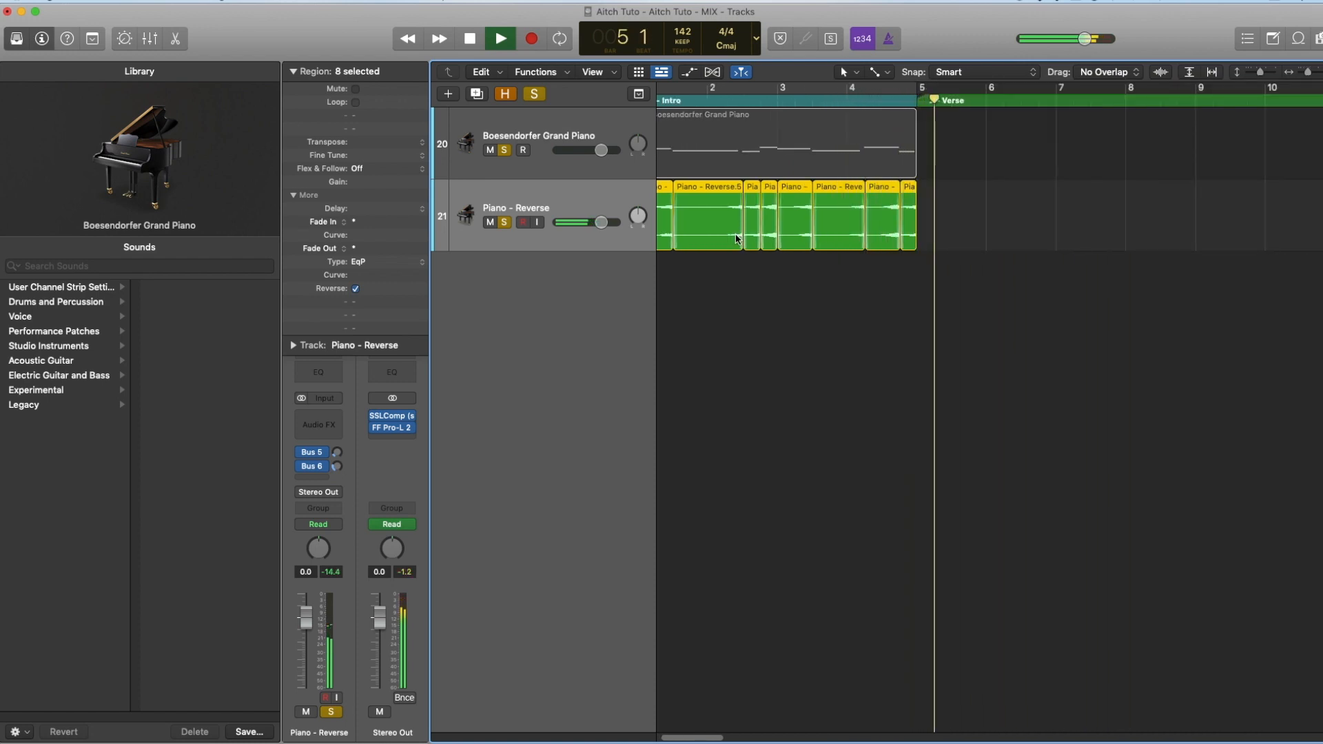
Copy the eight reversed slices and paste them at bar 5 on the same track.
scroll(736, 236, left, 2)
drag(1048, 235, 689, 245)
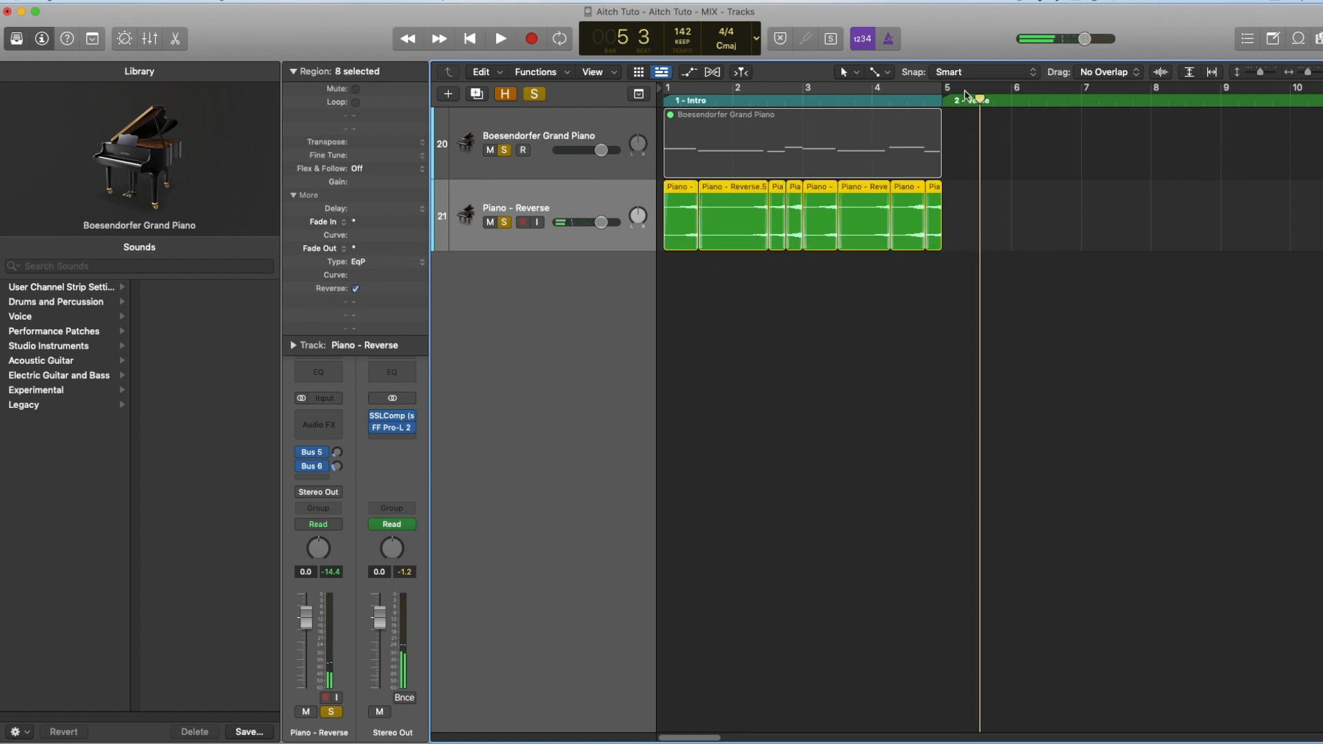
drag(980, 101, 940, 101)
key(super+c)
key(super+v)
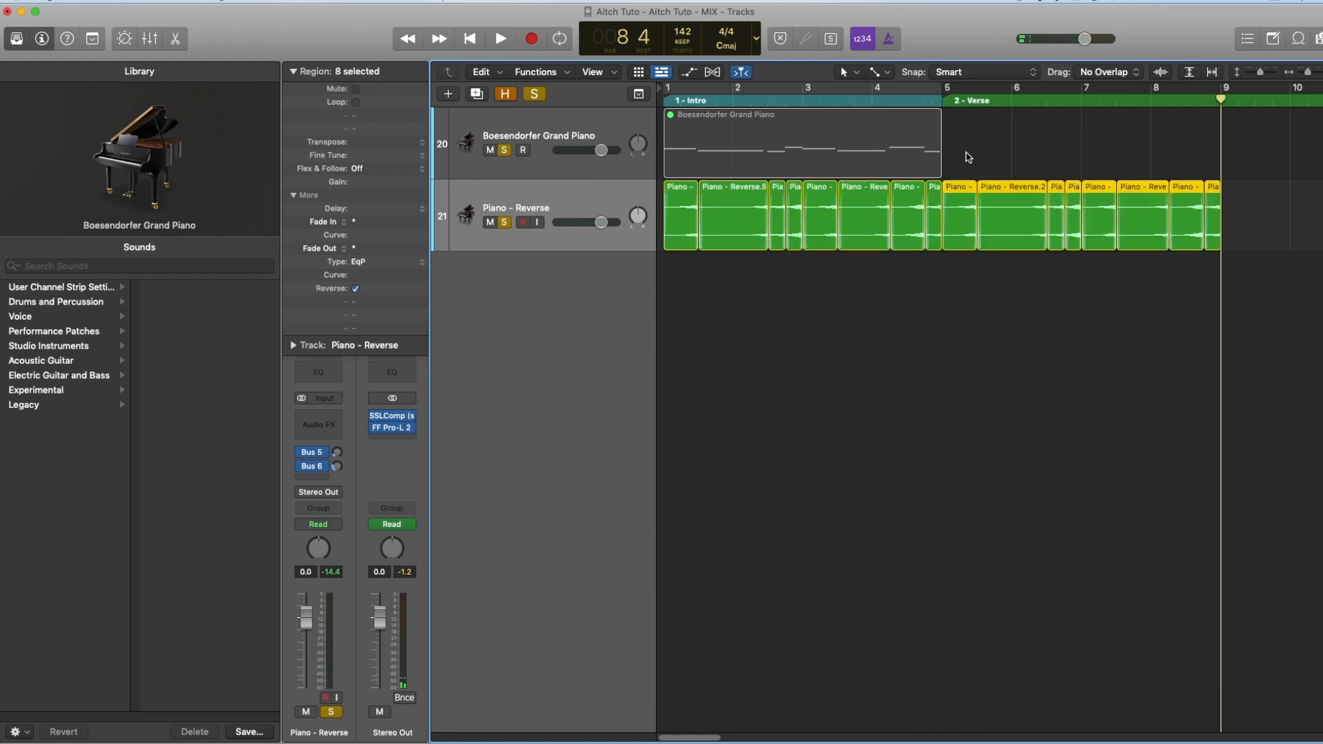
Crossfade the join at bar 5 between the original slices and their copies, and select all the slices.
click(947, 101)
key(super+Right)
key(super+Right)
key(super+Right)
key(super+Right)
key(super+Right)
key(super+Right)
key(super+Right)
key(super+Right)
drag(983, 284, 923, 227)
drag(1017, 195, 932, 196)
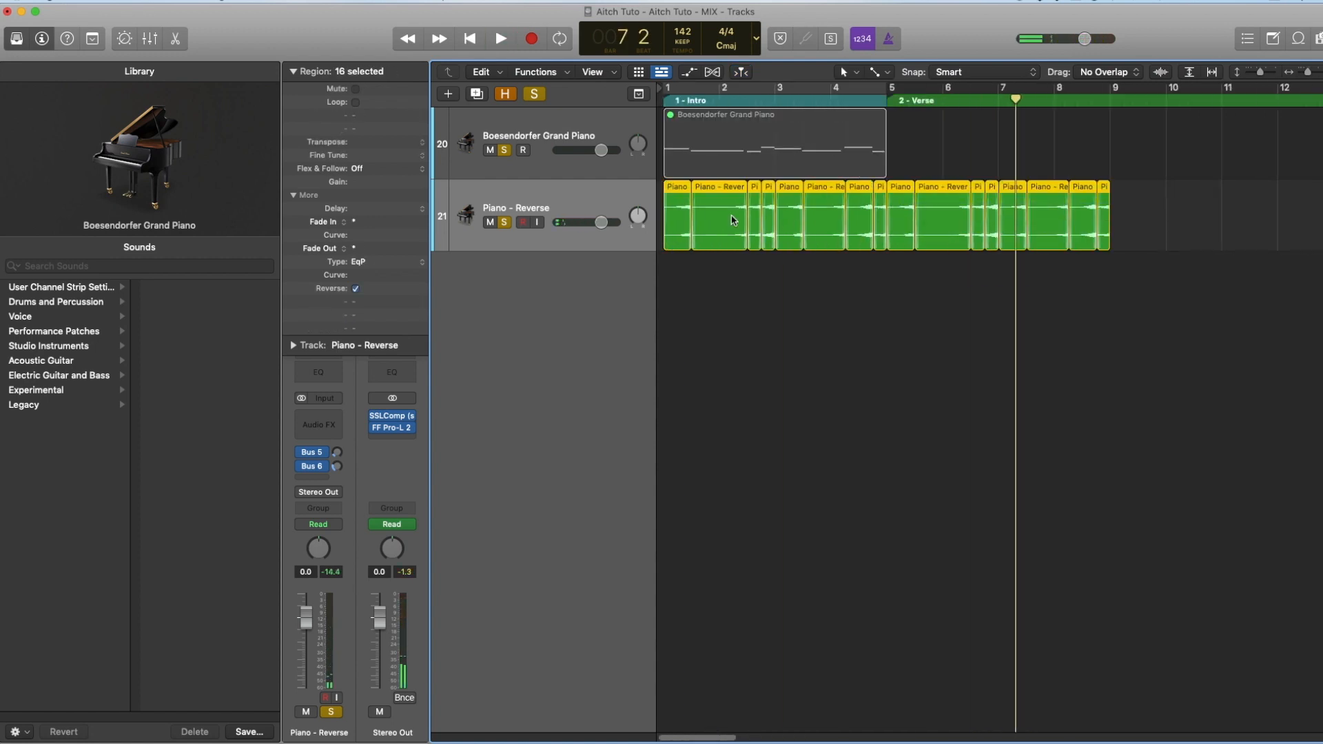
Join the selected reversed slices into one region, creating a new audio file.
right_click(738, 215)
mouse_move(901, 374)
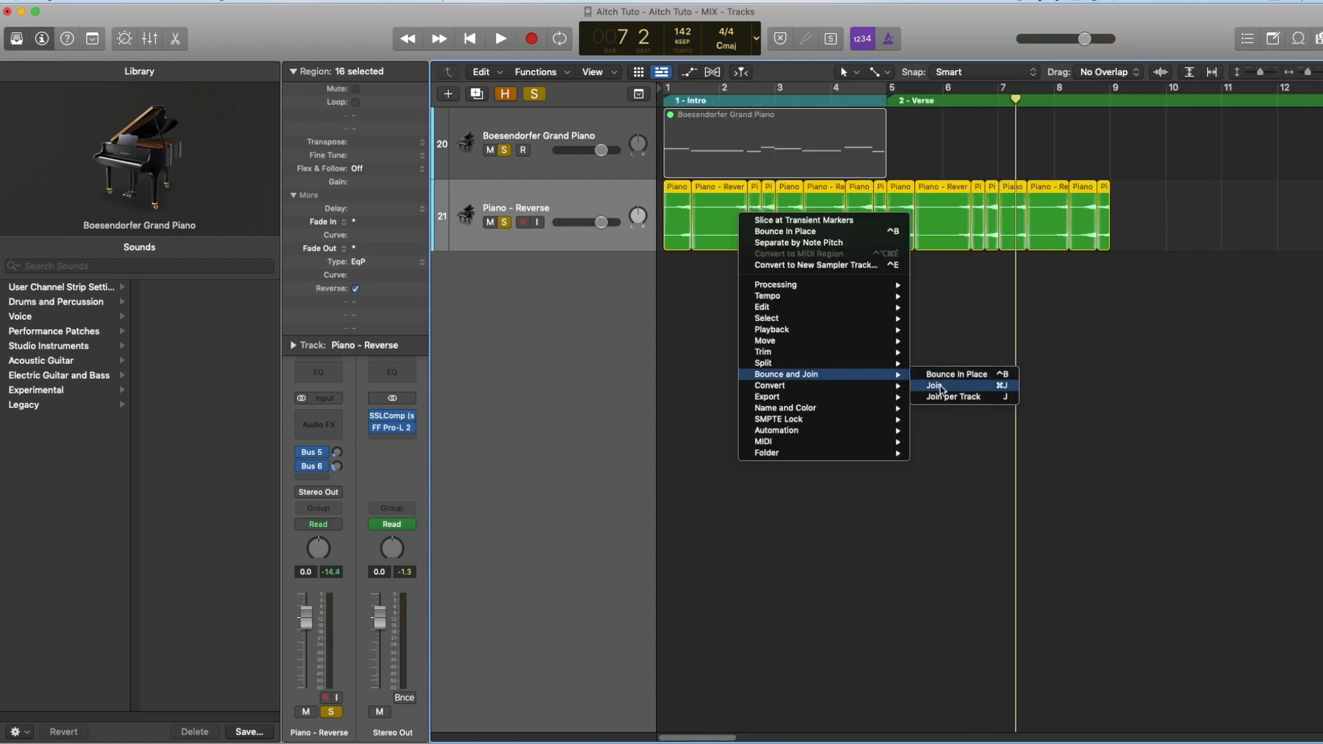
click(968, 387)
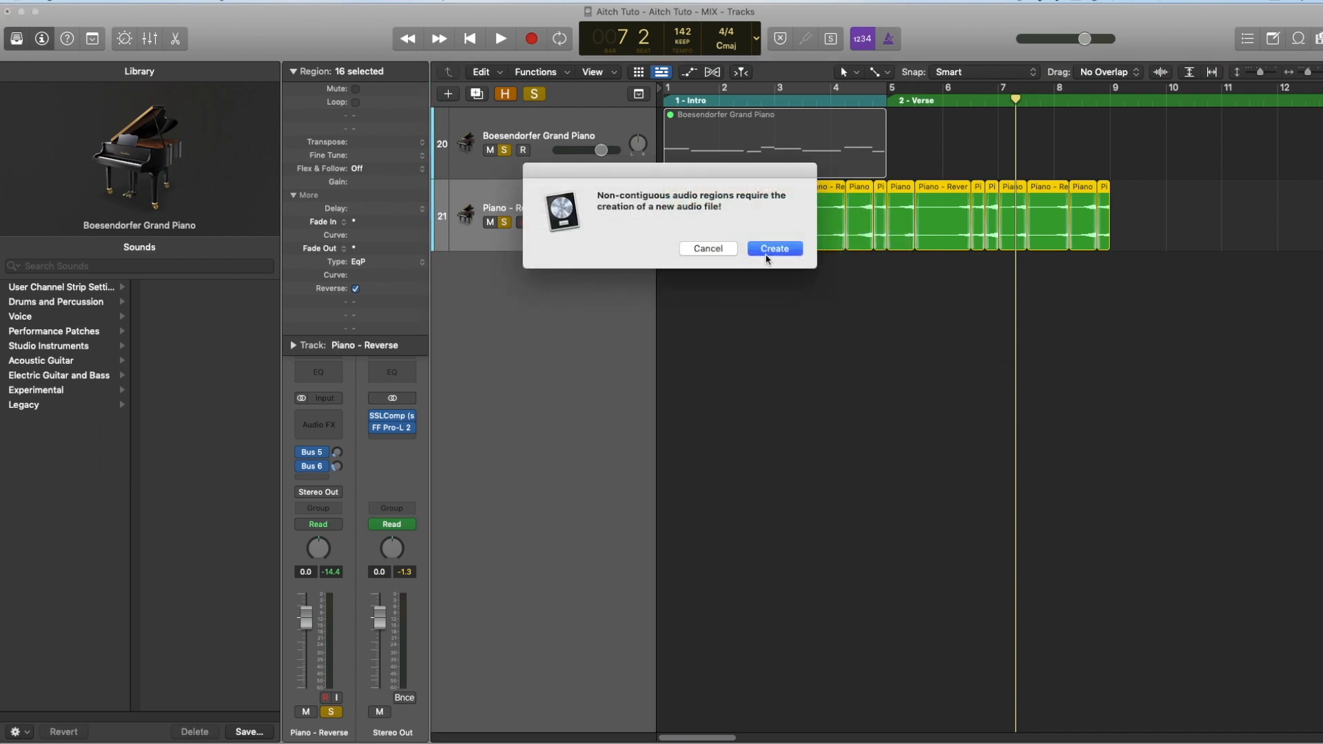
click(766, 255)
Play the merged region from the start and raise the Piano - Reverse track's Bus 5 and Bus 6 sends.
key(Return)
key(space)
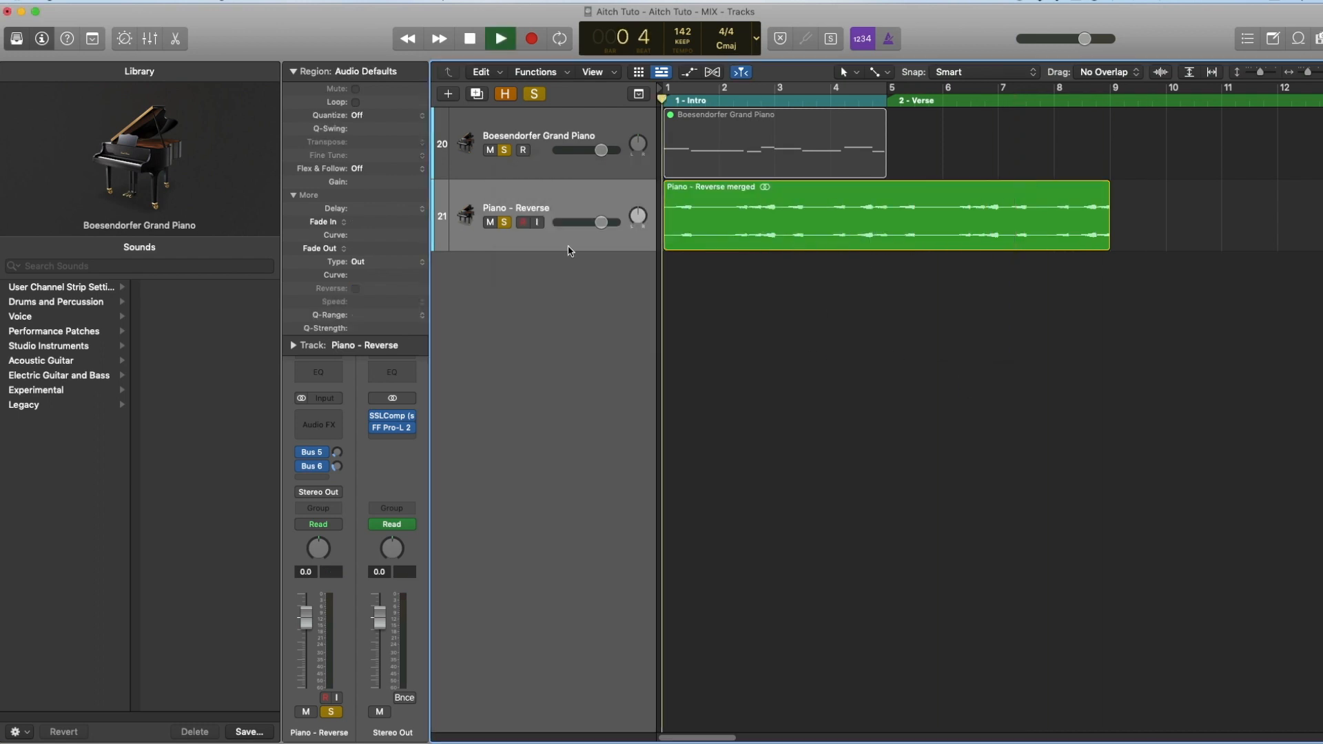
scroll(748, 383, down, 1)
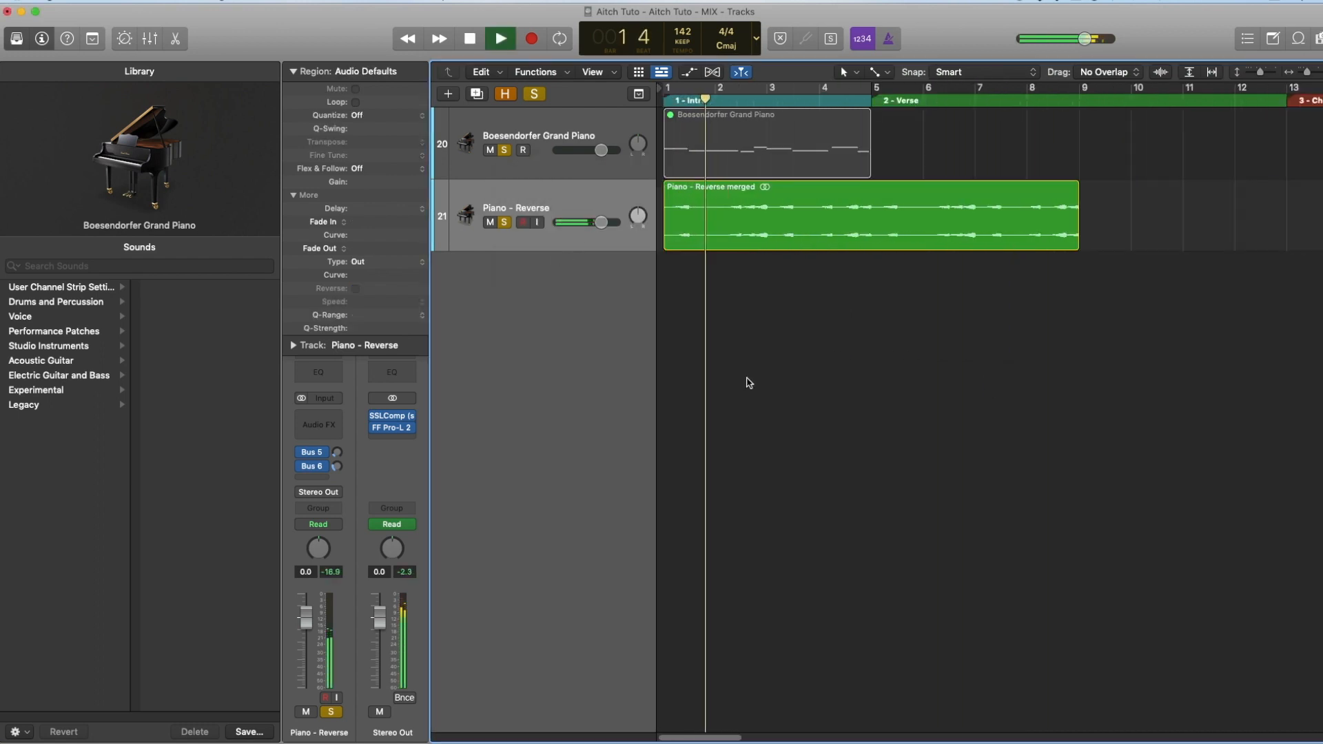
scroll(706, 389, up, 3)
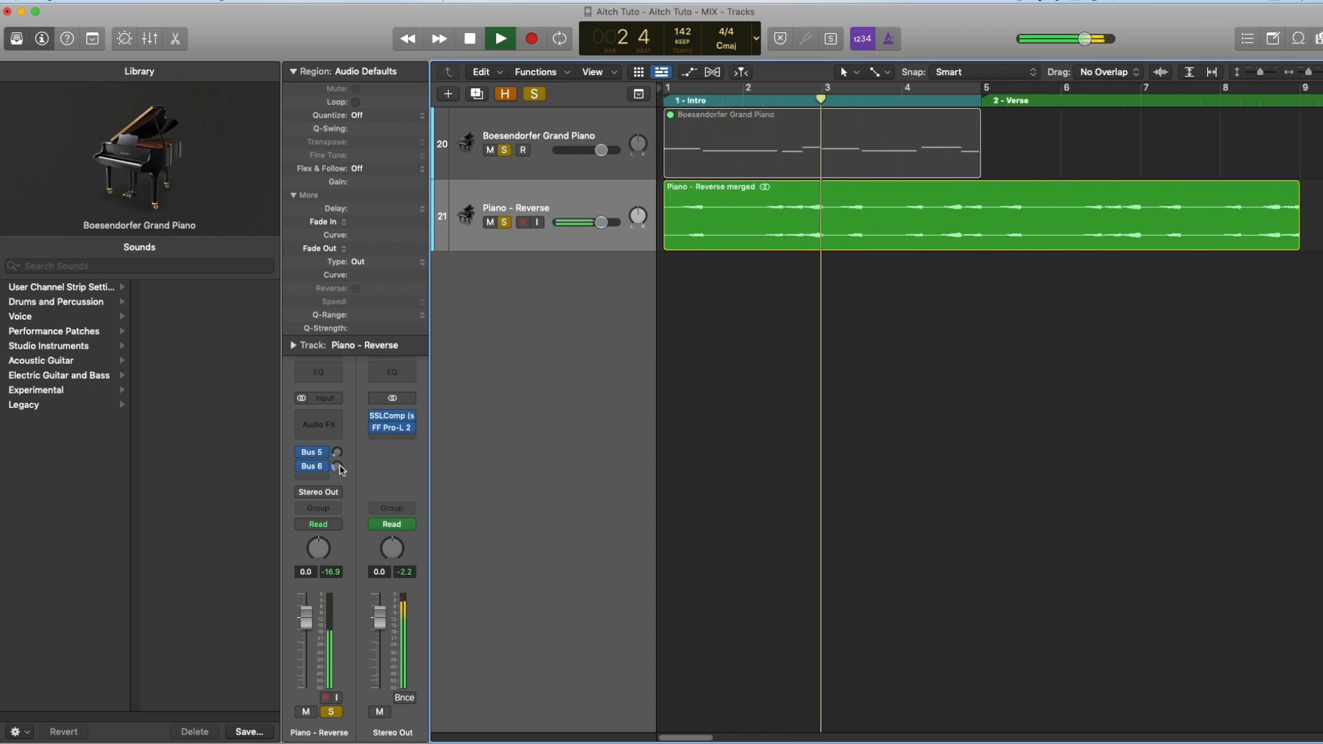
key(space)
mouse_move(335, 454)
mouse_down()
mouse_move(334, 438)
mouse_move(335, 464)
mouse_up()
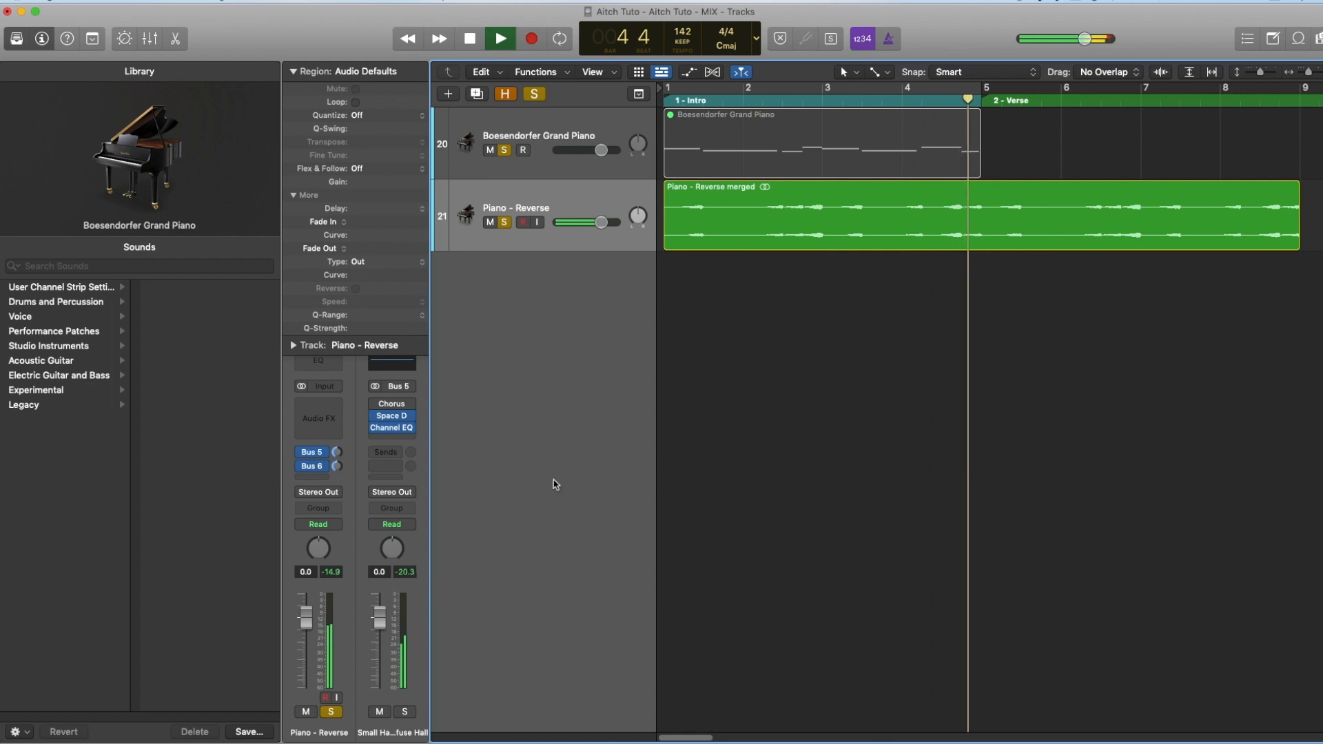
scroll(665, 505, down, 2)
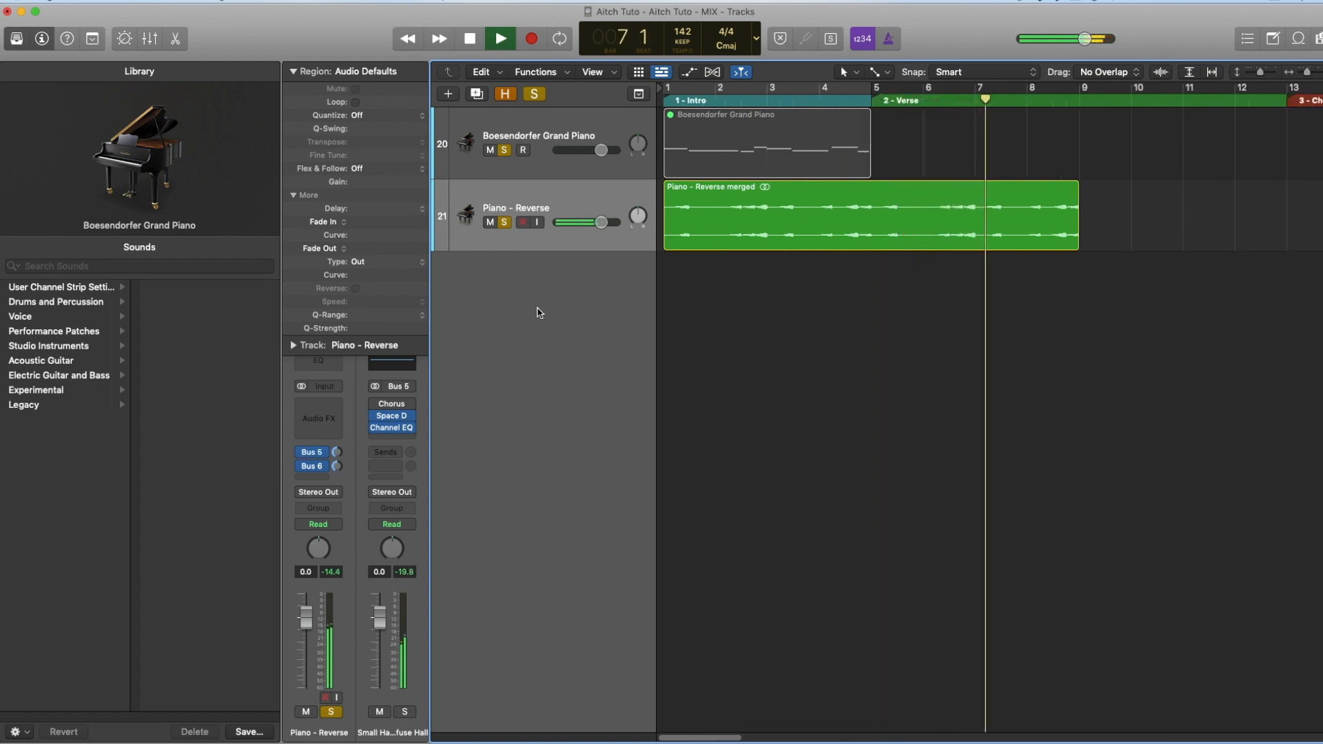
key(space)
Duplicate the Piano - Reverse track and copy the merged region onto the new track at bar 1.
click(512, 211)
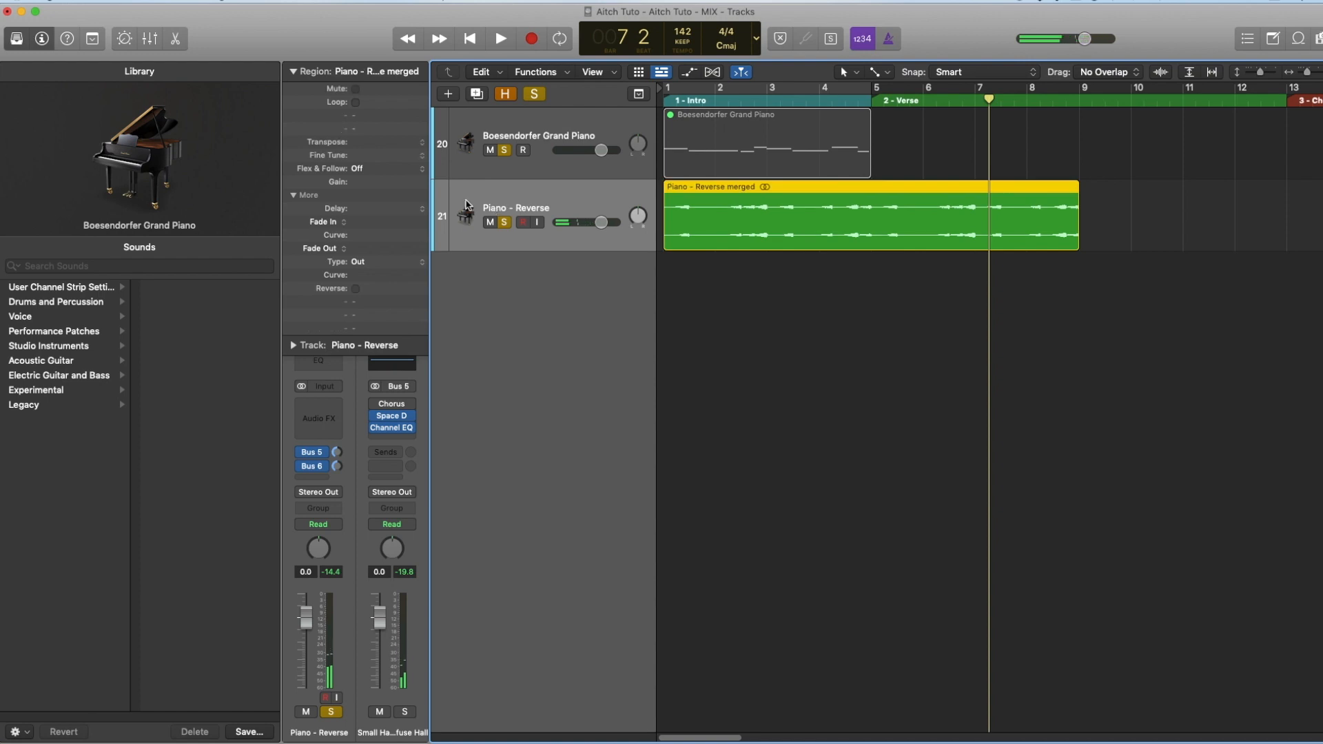
key(super+d)
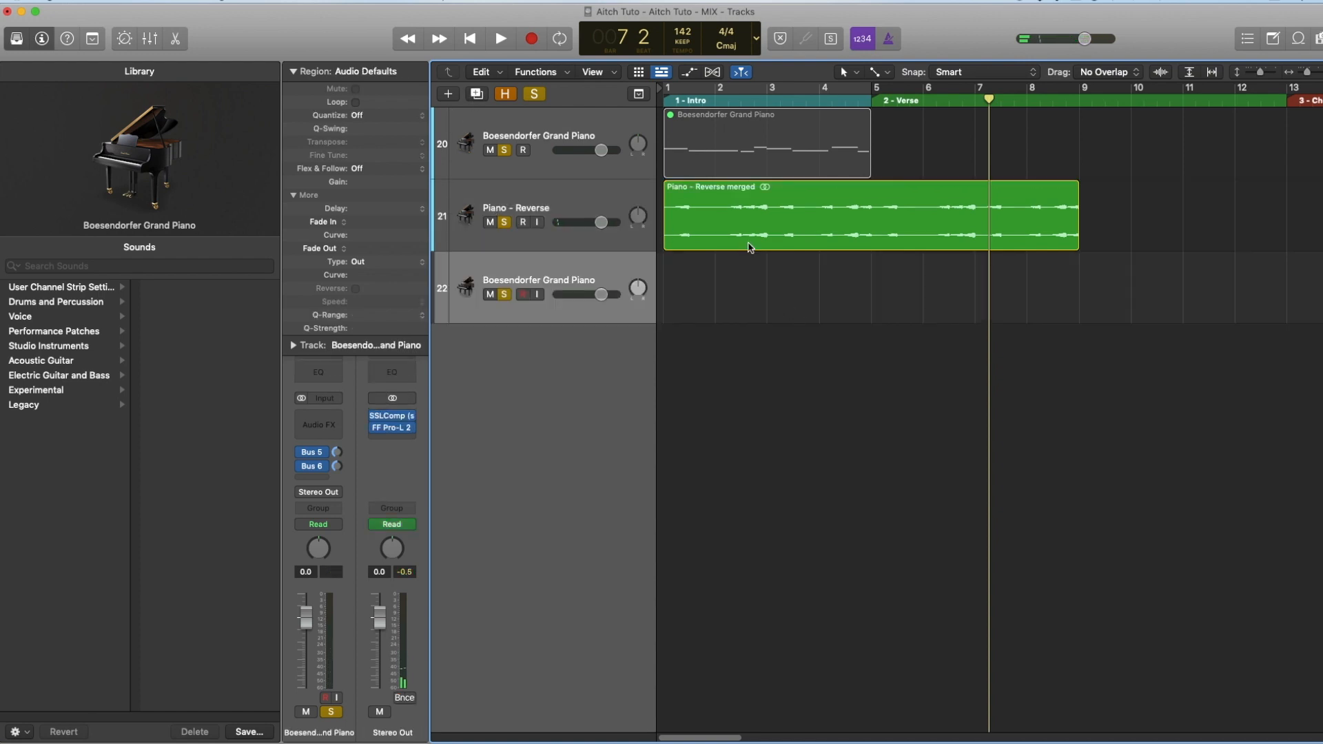
drag(749, 245, 739, 289)
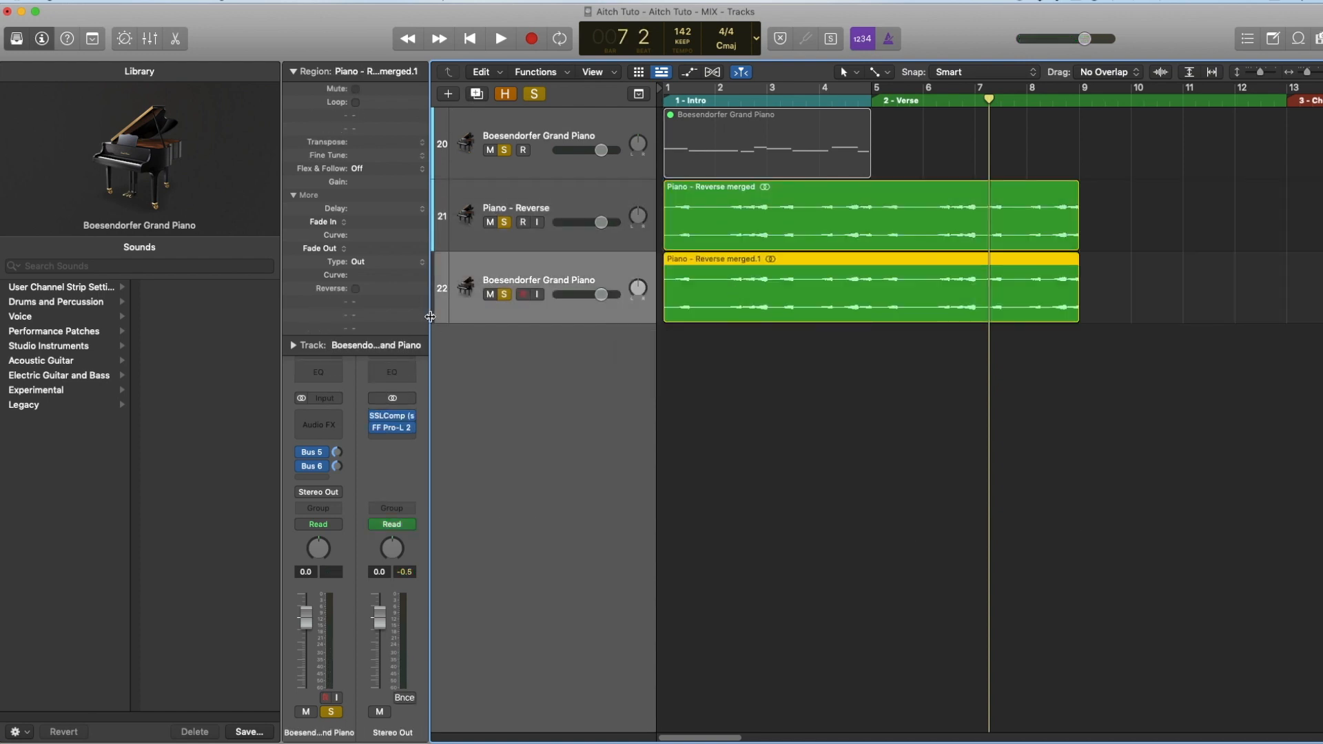
Insert a stereo Pitch Shifter on the duplicated piano track, set to 12 semitones with the mix at 100%.
click(337, 425)
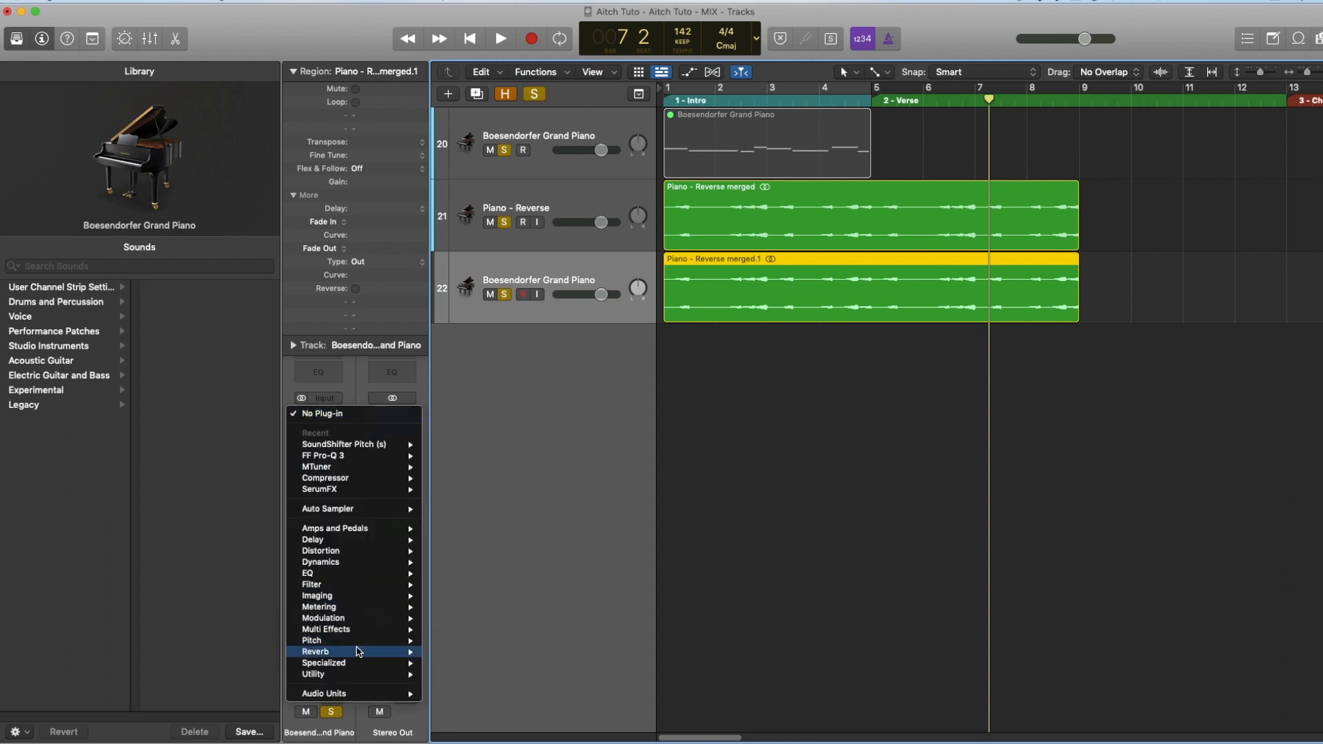
mouse_move(359, 643)
mouse_move(483, 652)
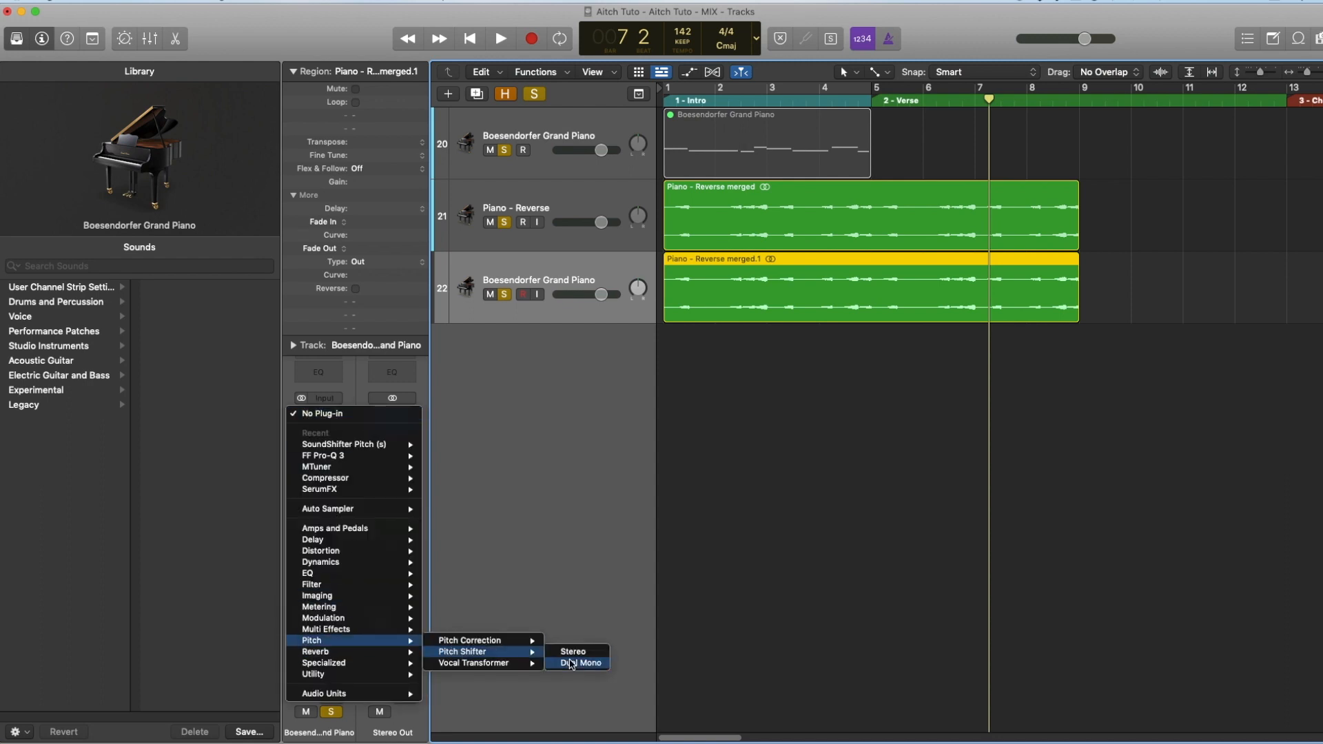
click(572, 653)
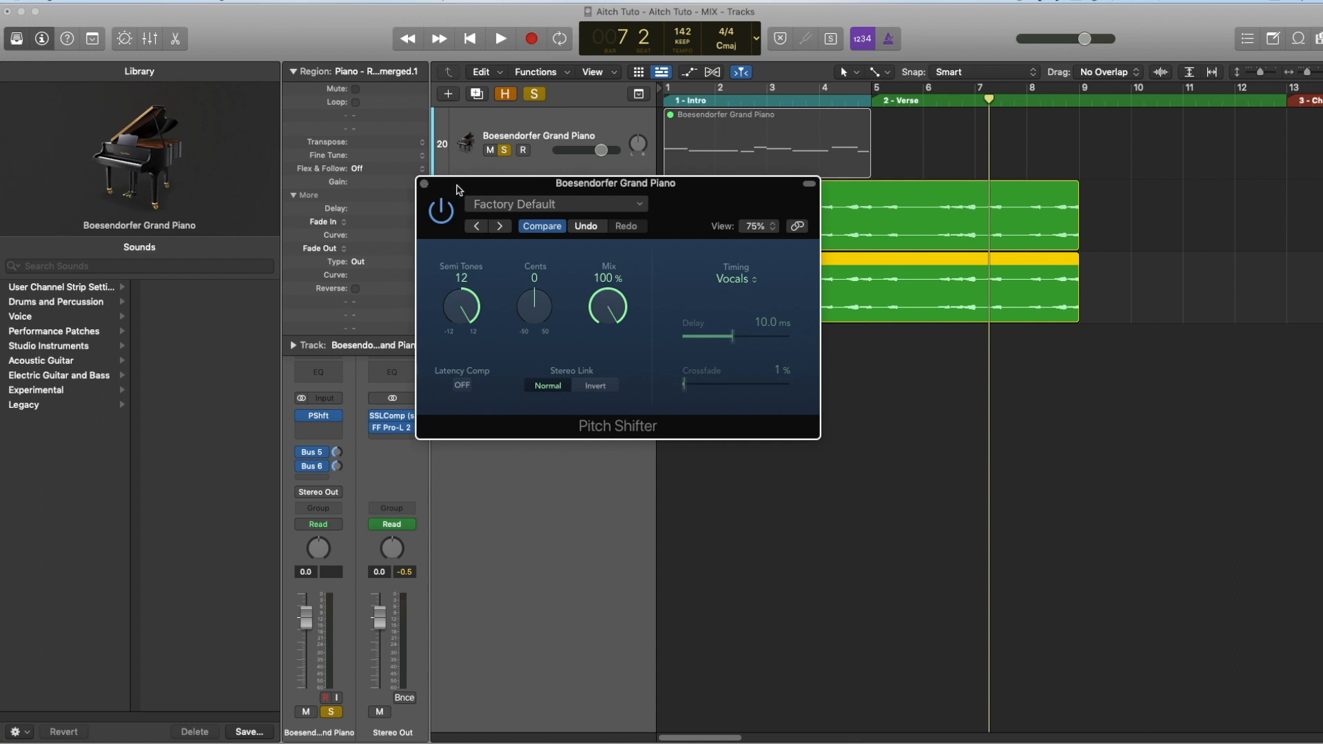
Play the layered piano parts from bar 1 and lower the duplicated track's volume to -12.8 dB.
key(Return)
key(space)
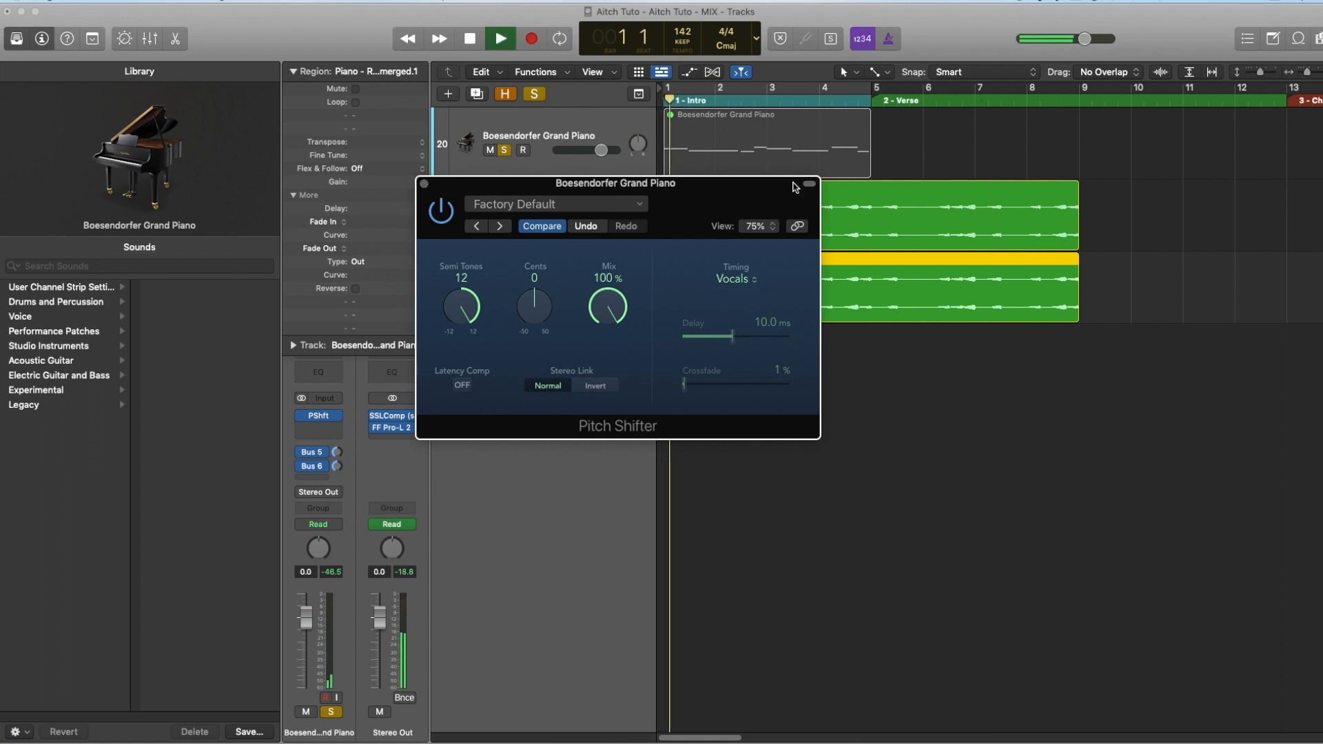
drag(763, 195, 597, 132)
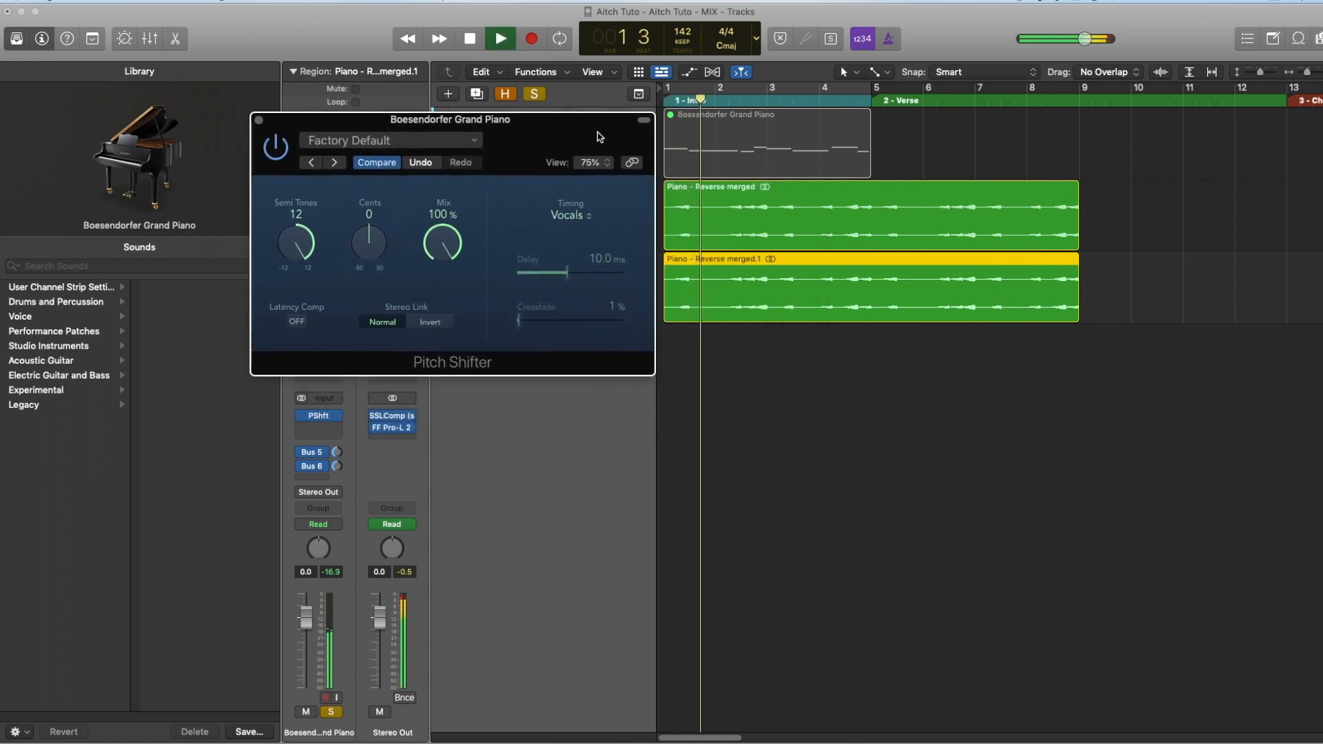
click(258, 120)
drag(601, 295, 576, 294)
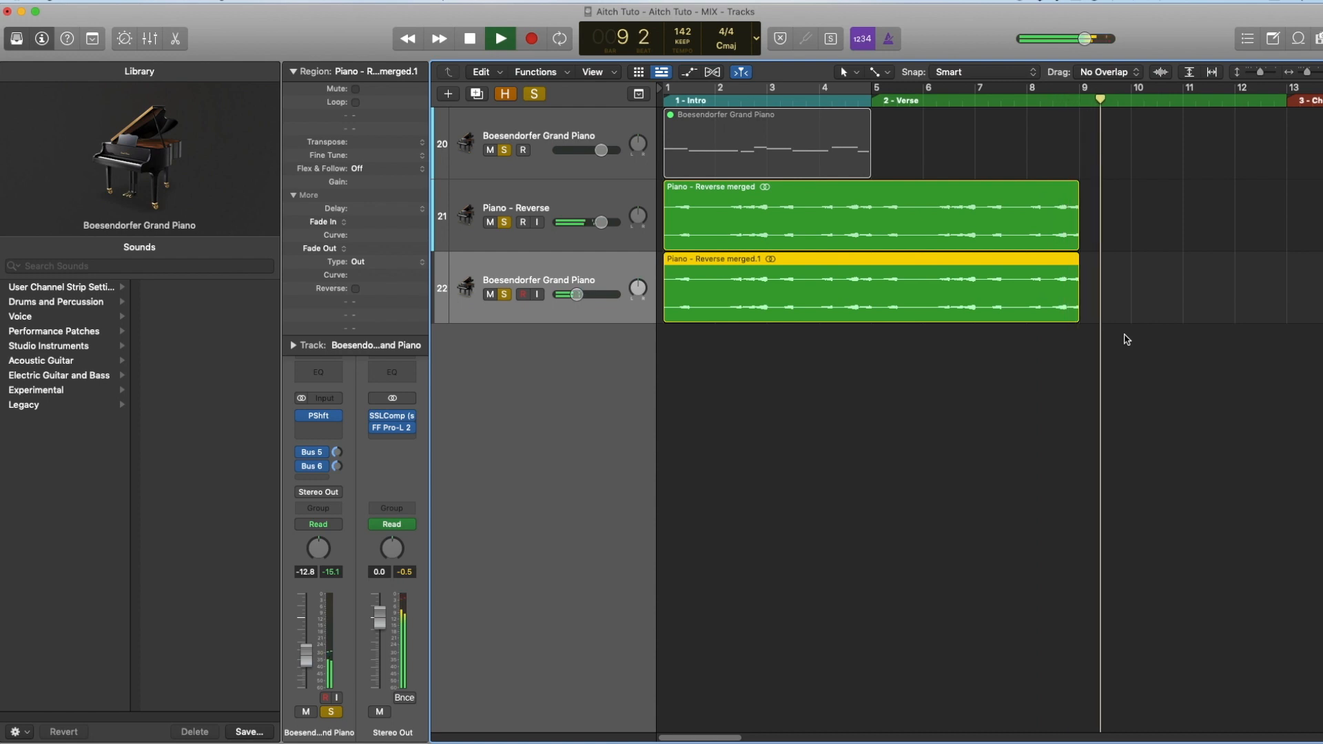
key(space)
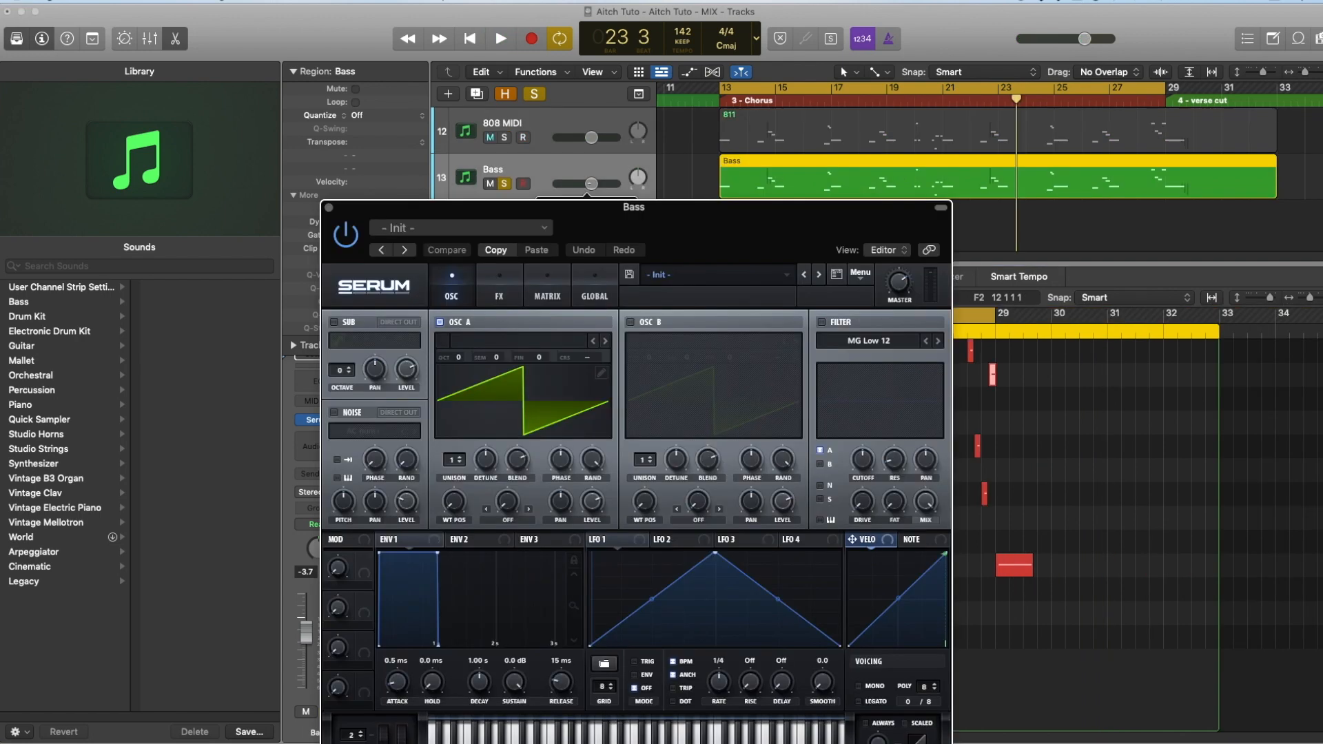
Lower the Bass track's volume to -17.2 dB while auditioning the chorus, and move the Serum window clear of the track controls.
drag(590, 186, 577, 187)
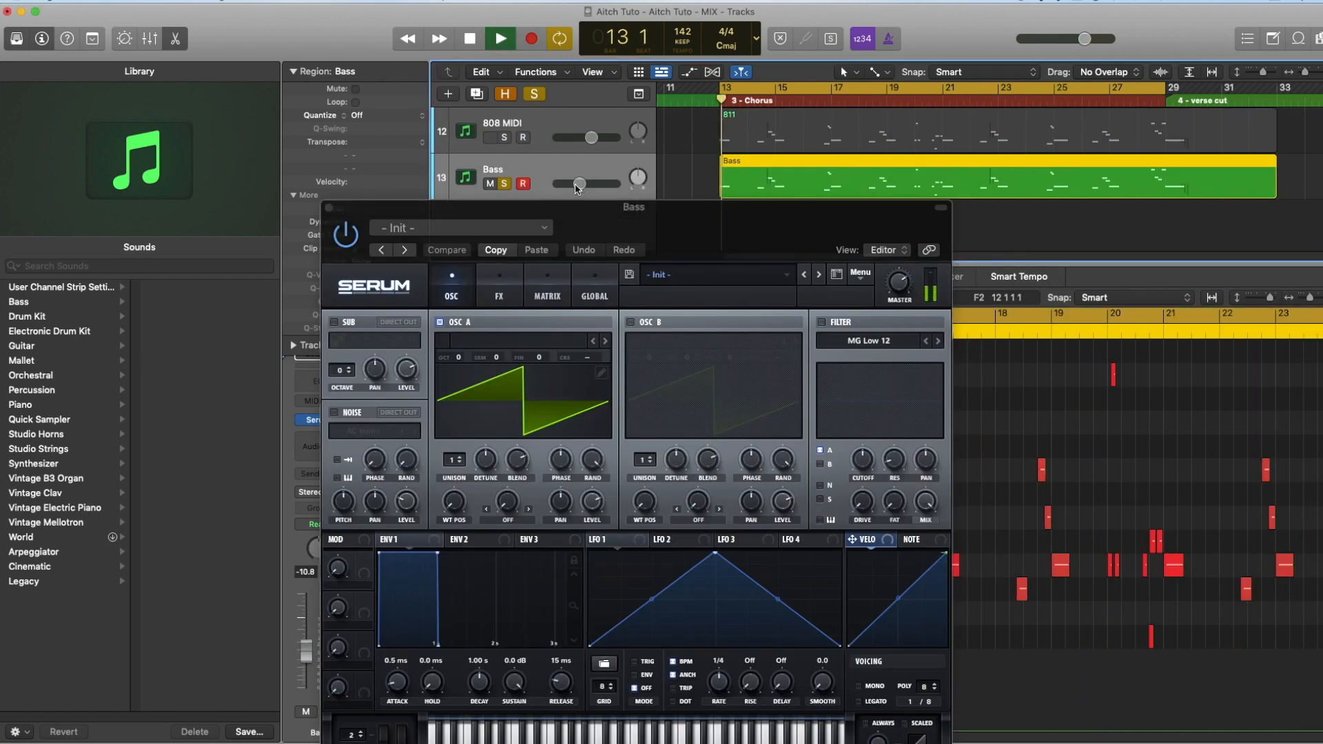
drag(579, 184, 568, 185)
drag(570, 242, 429, 53)
drag(634, 39, 483, 40)
key(1)
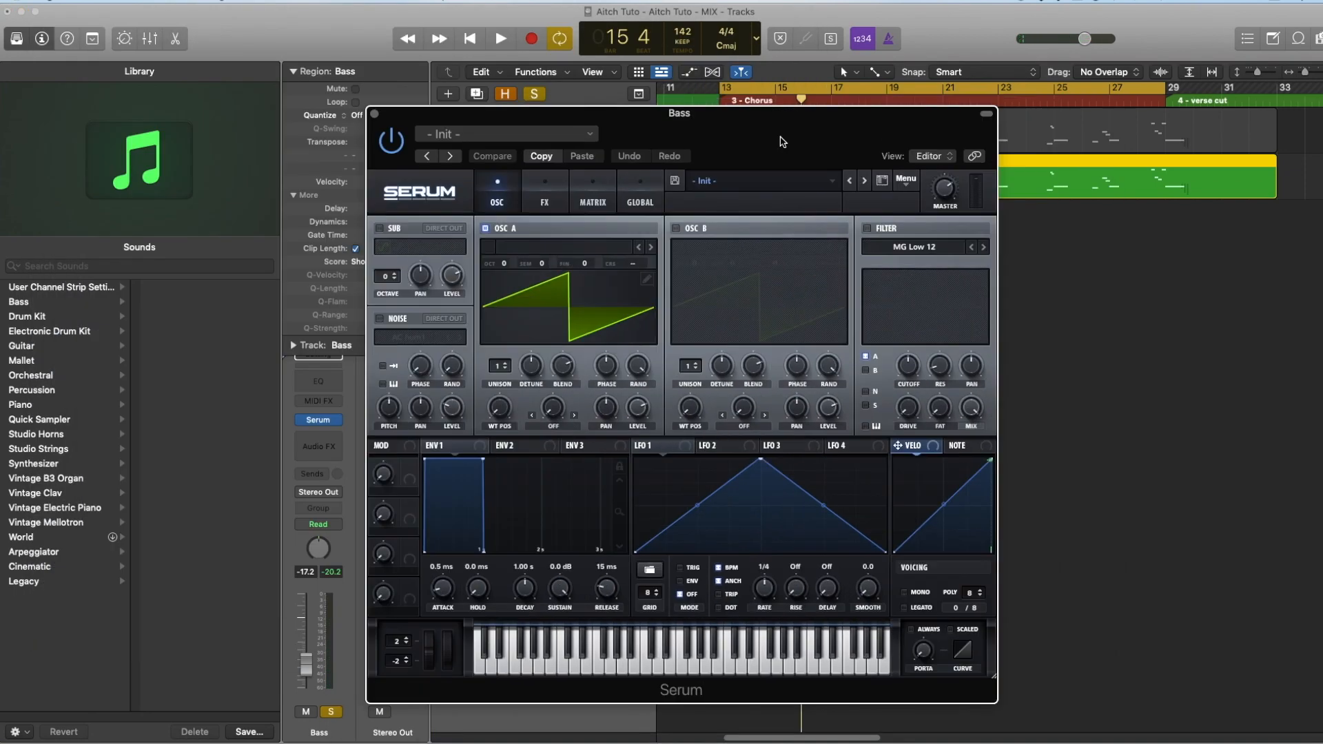
drag(501, 121, 480, 68)
key(space)
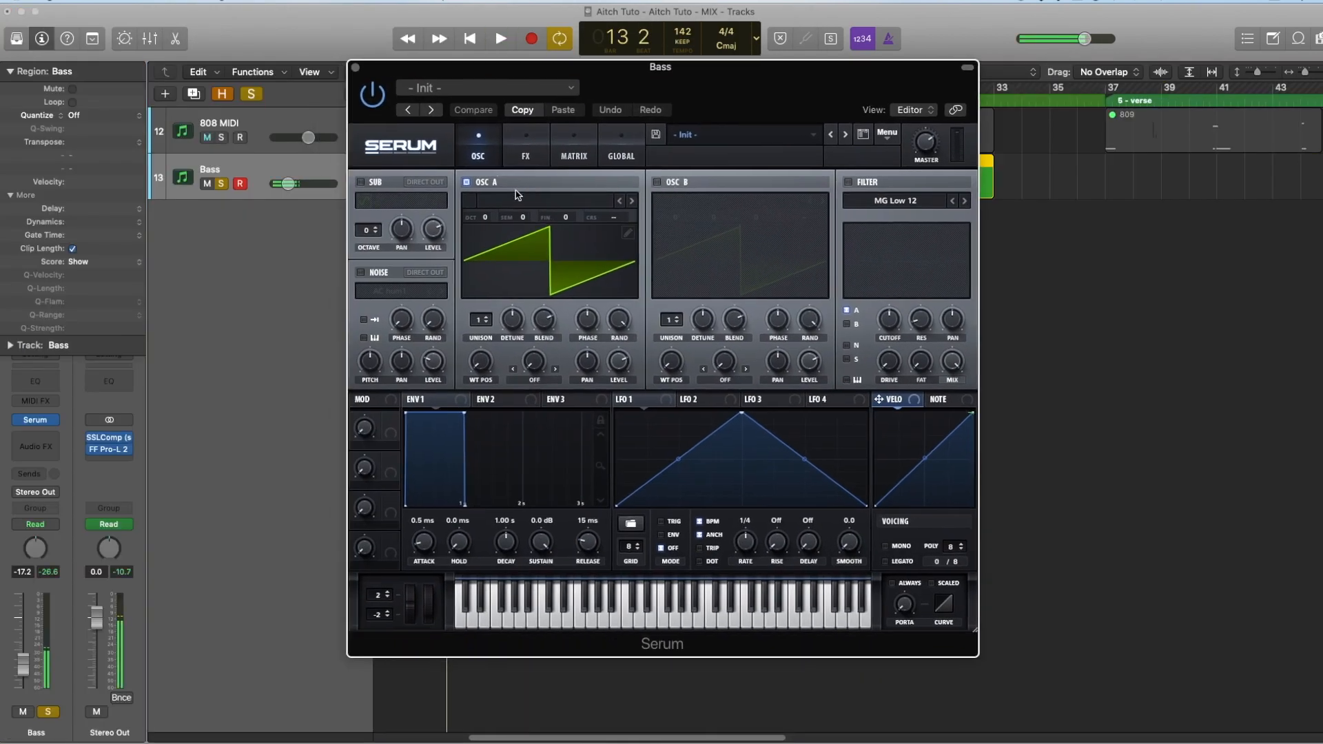
Load the Analog wavetable Basic Shapes in oscillator A, shift its wavetable position to a square wave and audition it.
click(510, 205)
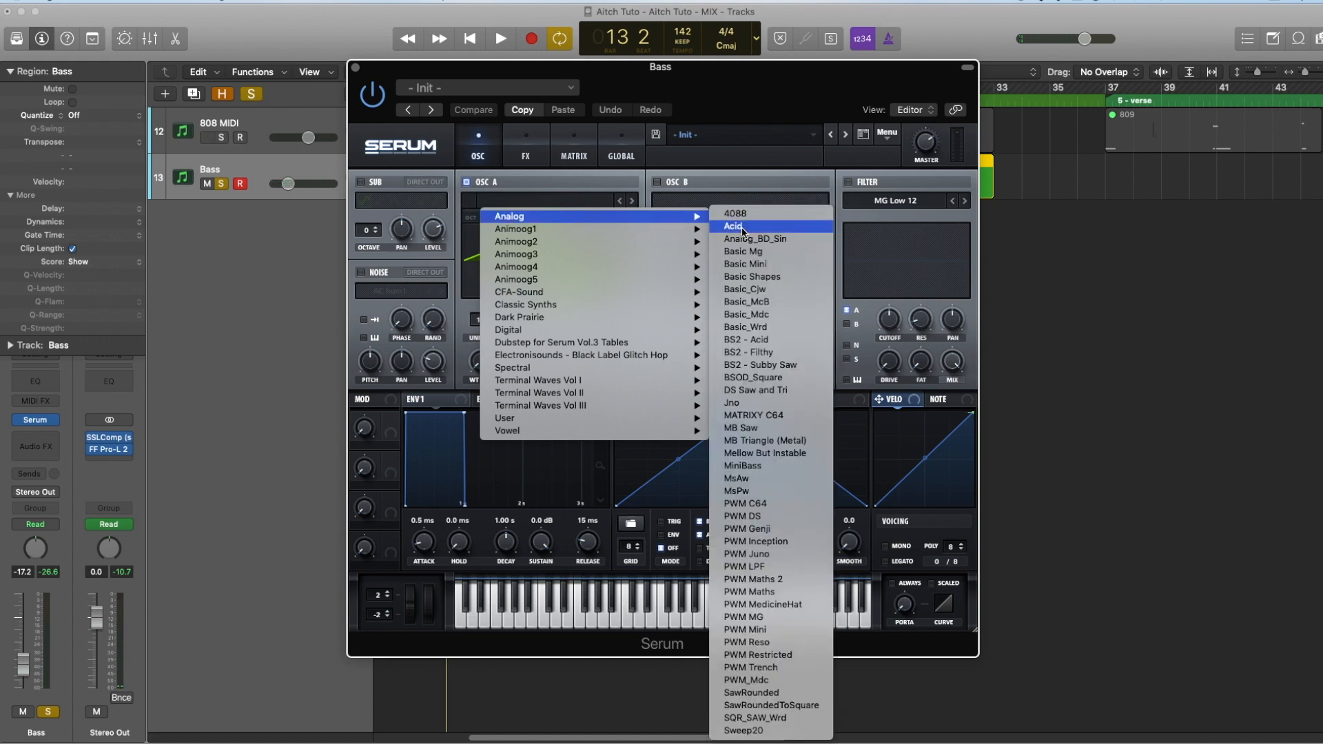
click(790, 282)
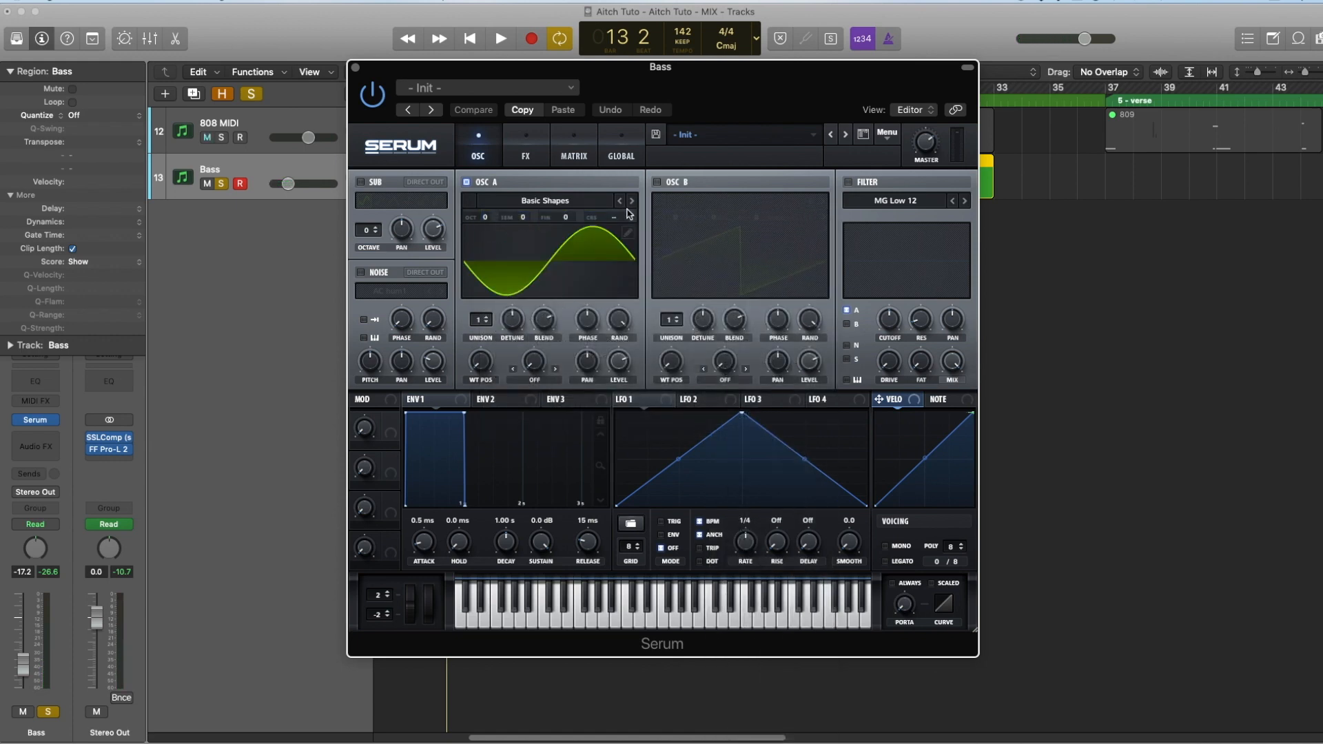
drag(484, 370, 475, 279)
key(space)
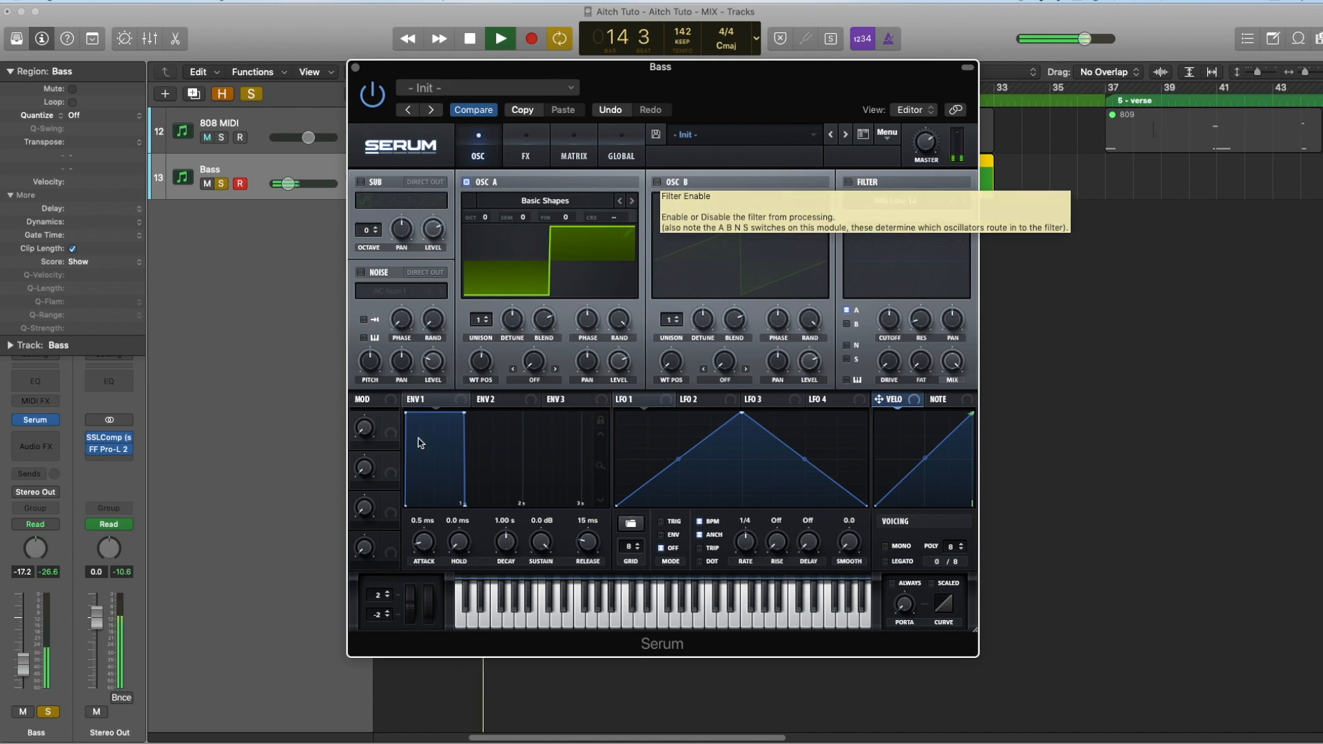
Switch oscillator A to the Basic Mini wavetable, audition it and enable the MG Low 12 filter.
click(619, 202)
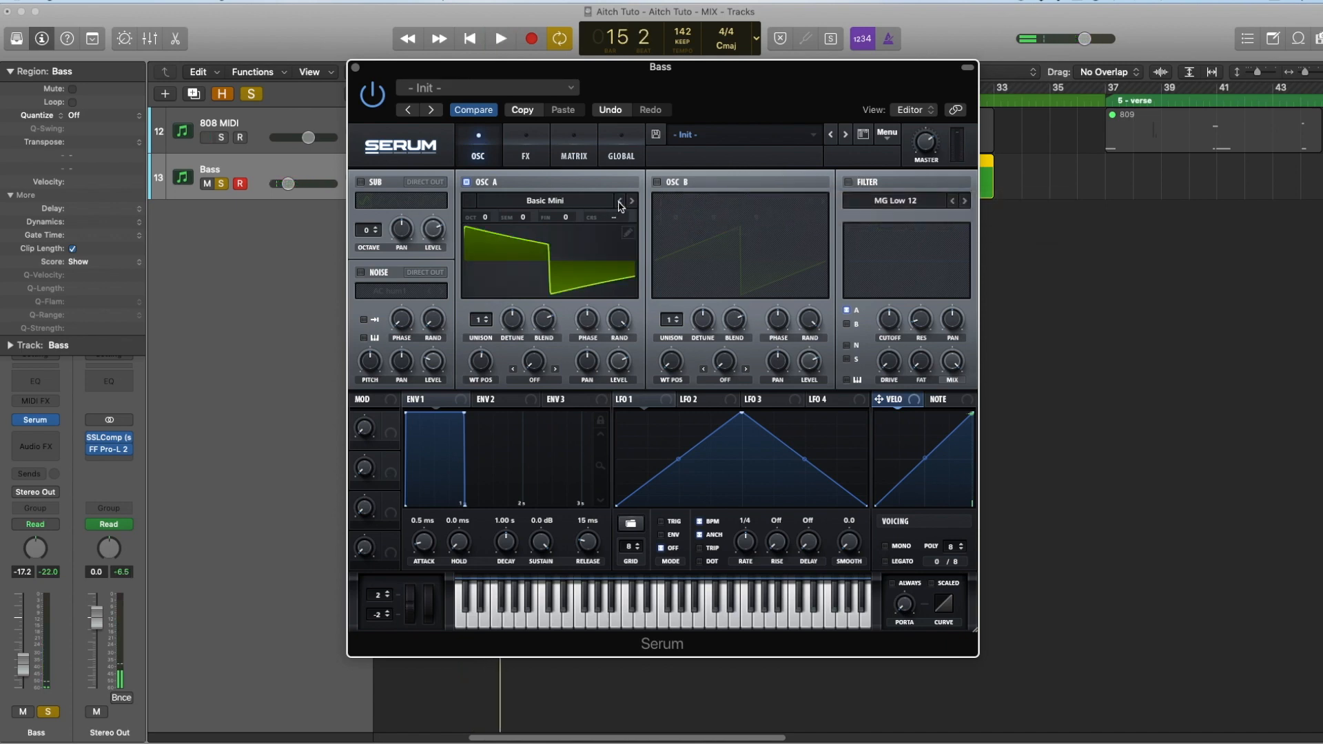
key(space)
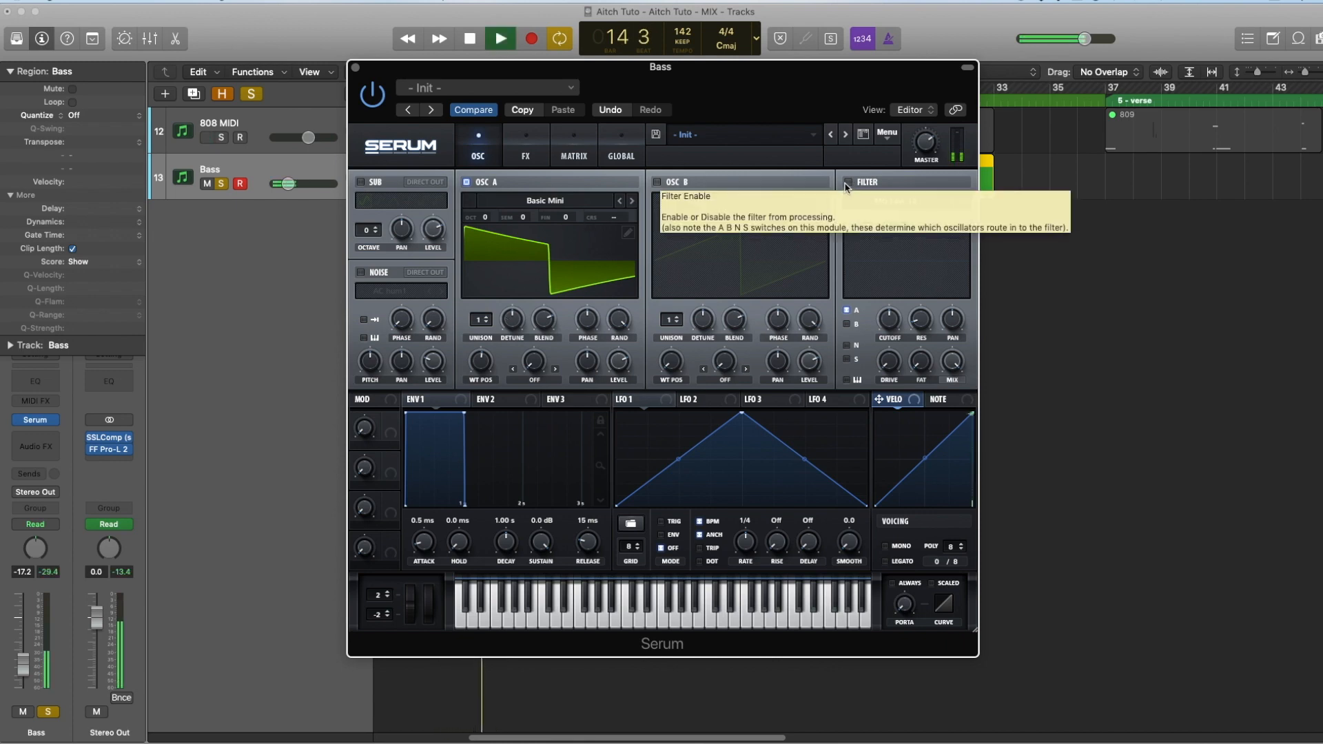
key(space)
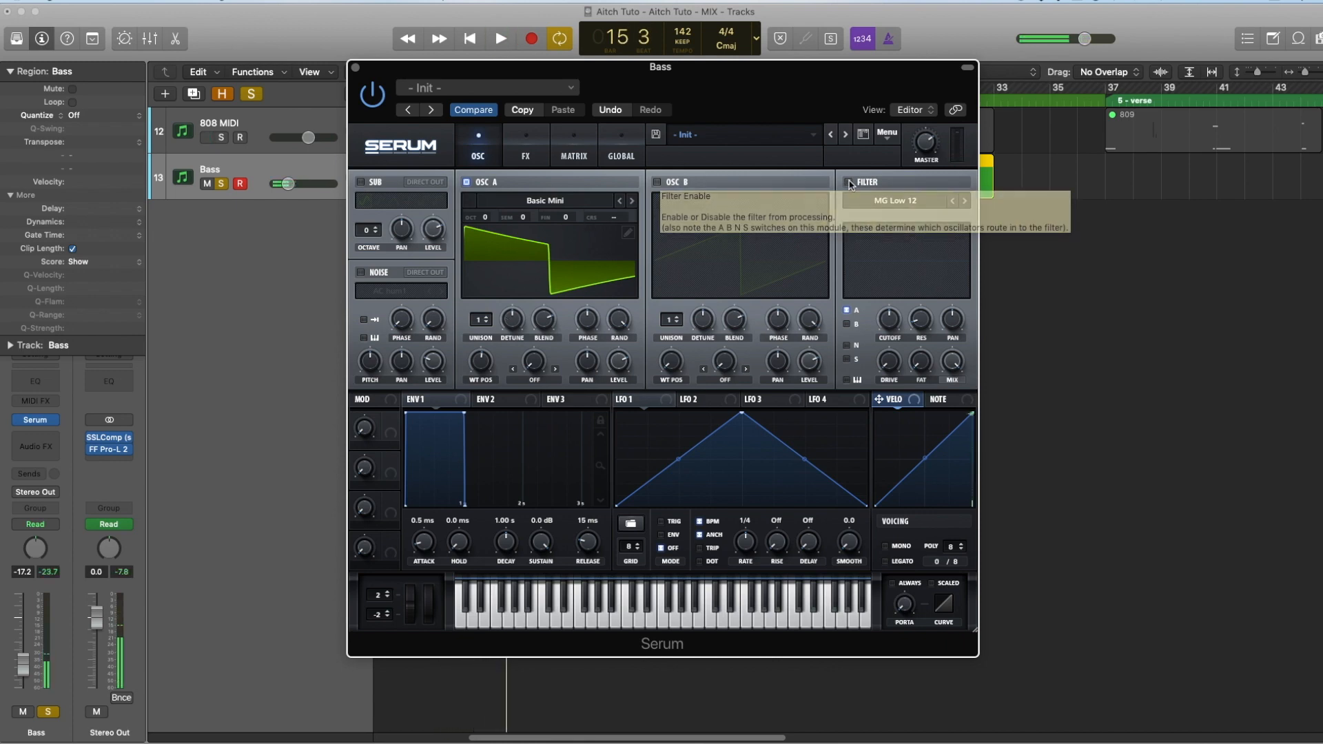
click(848, 181)
mouse_move(882, 321)
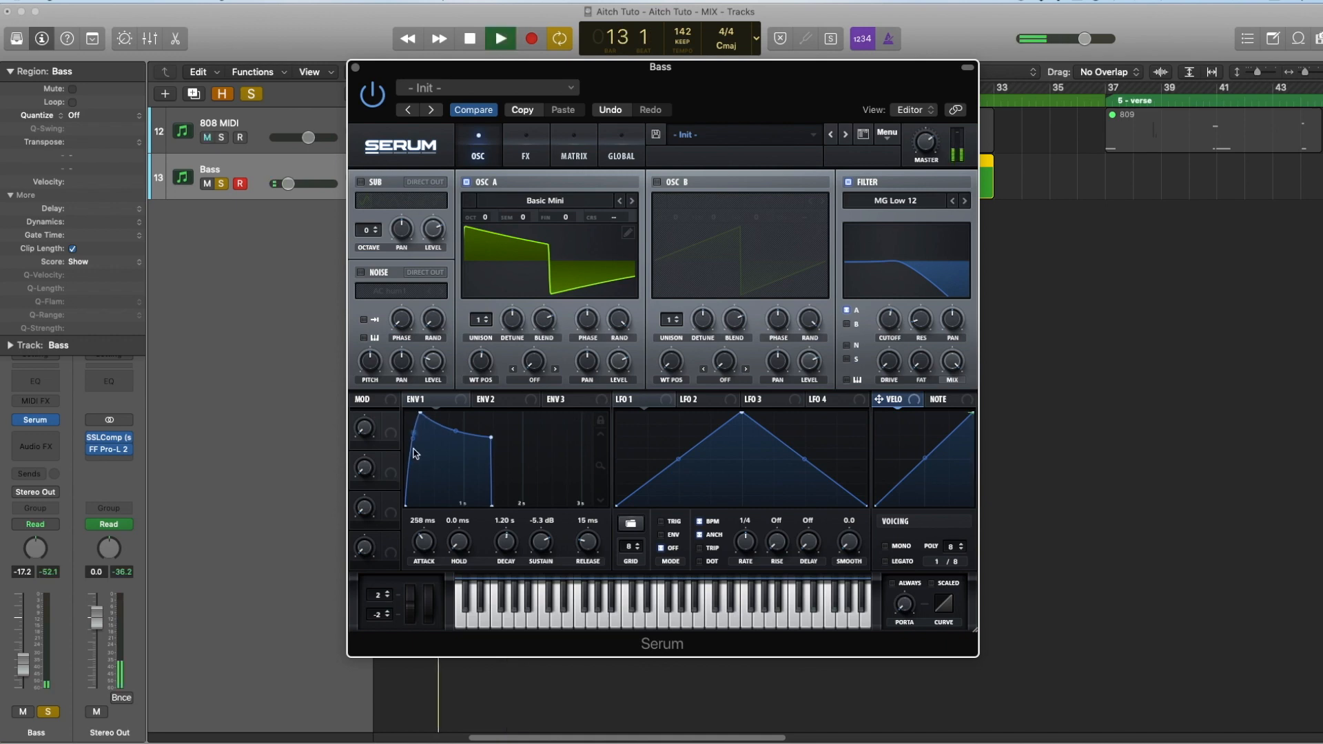
Assign Env 1 to oscillator B's level and the filter cutoff, and adjust the cutoff modulation during playback.
drag(420, 403, 692, 386)
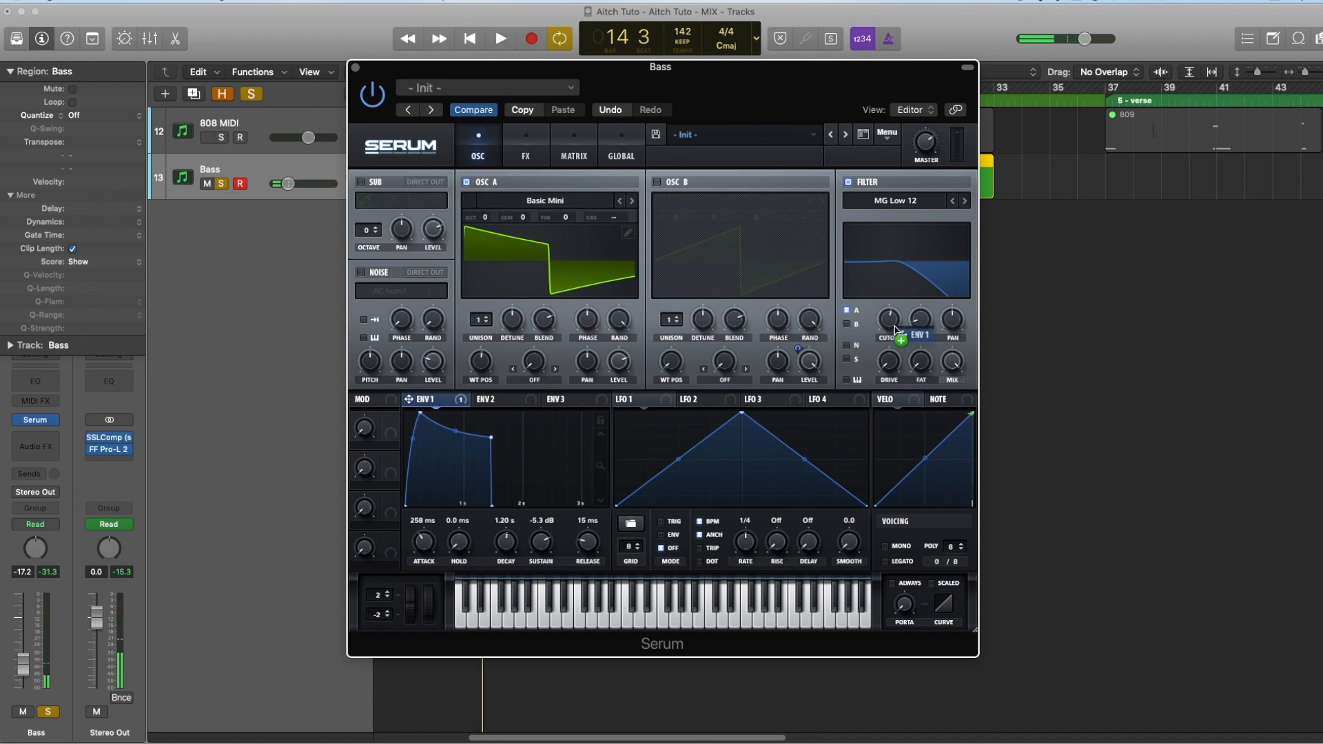
drag(889, 323, 888, 321)
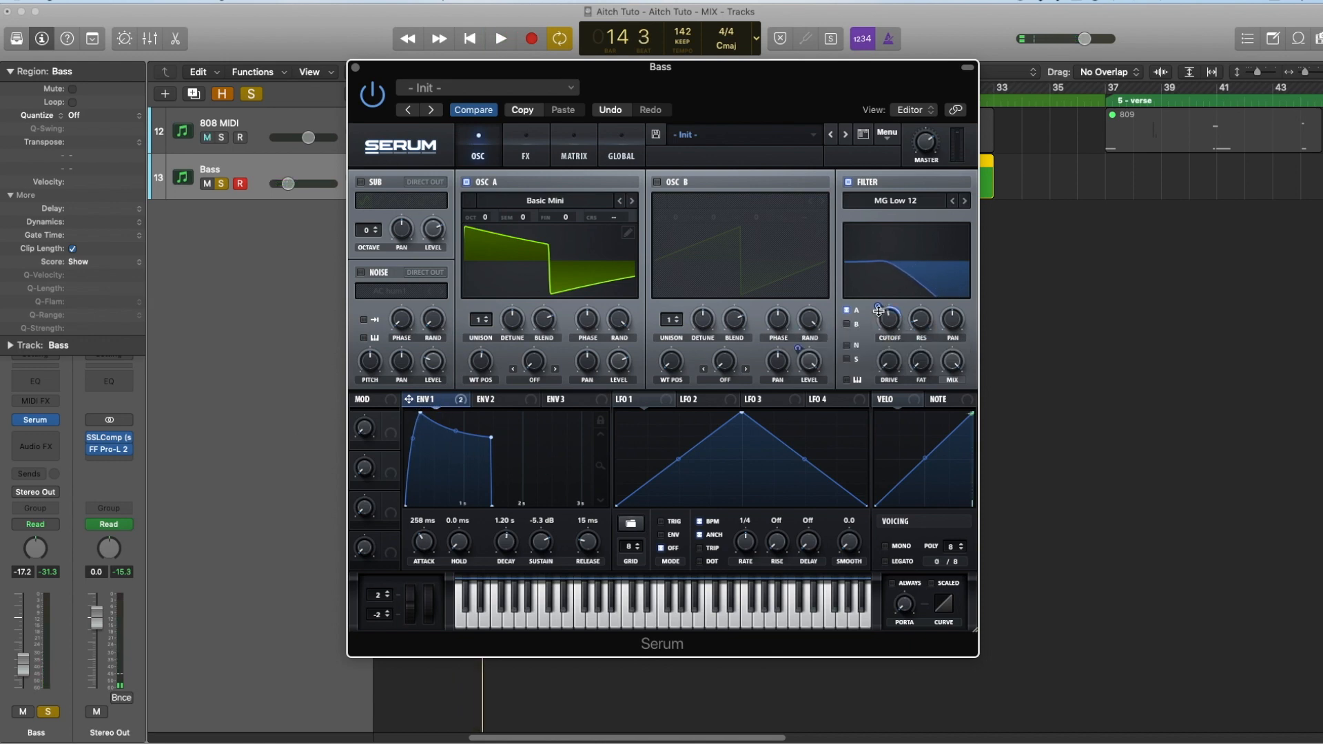
key(space)
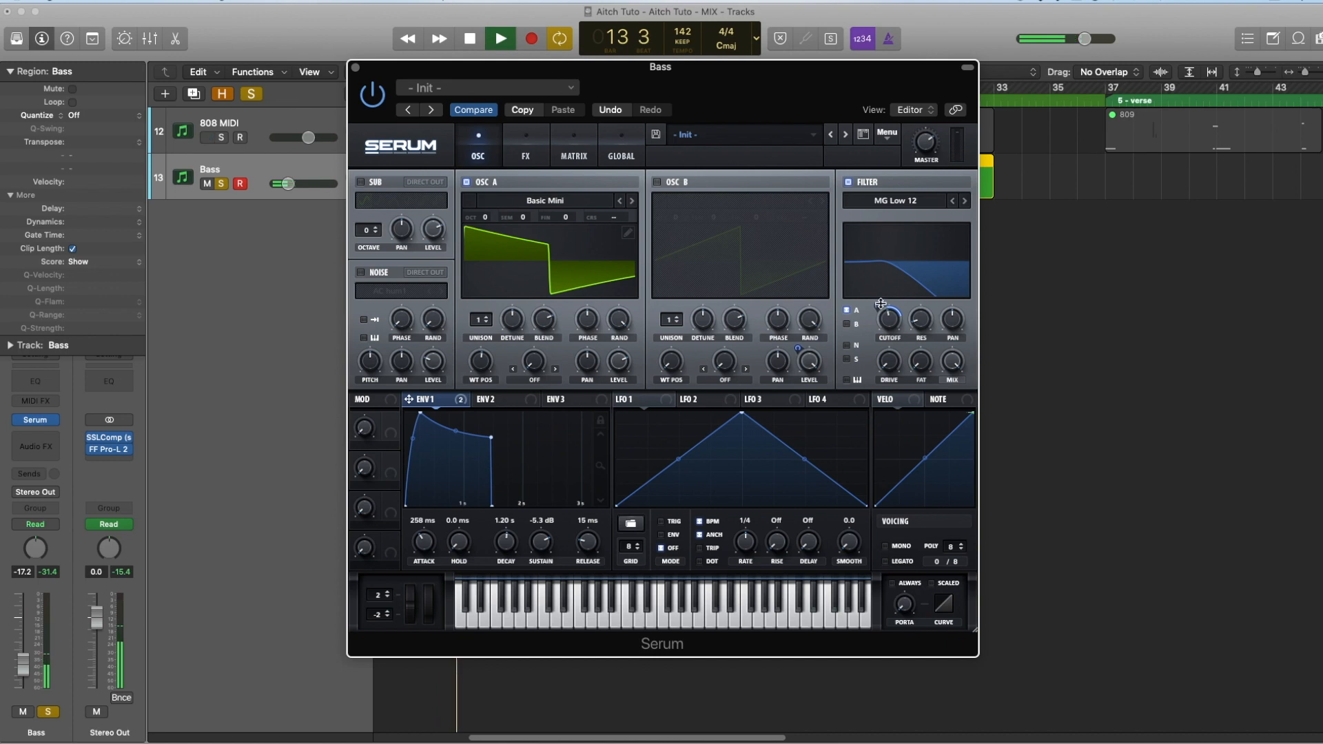
drag(881, 304, 877, 303)
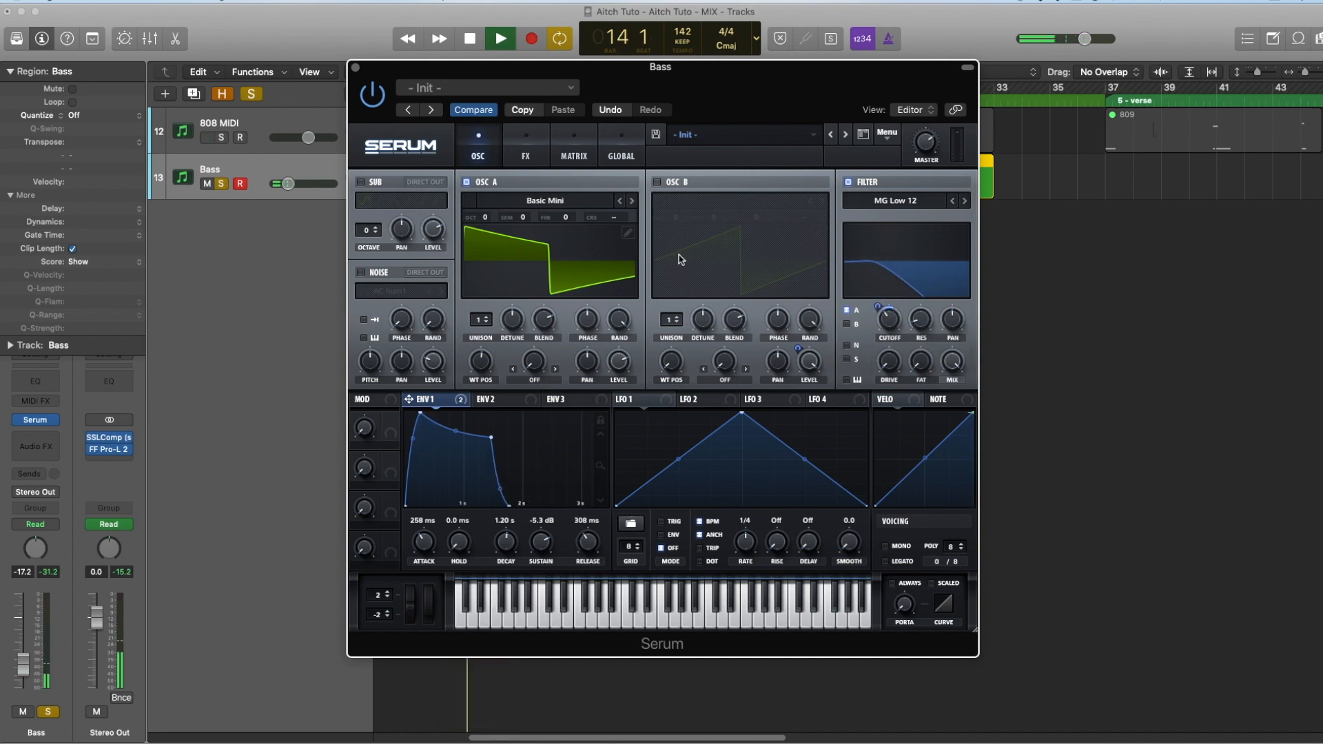
Enable Serum's Distortion effect and adjust it while the bass plays.
key(space)
click(526, 146)
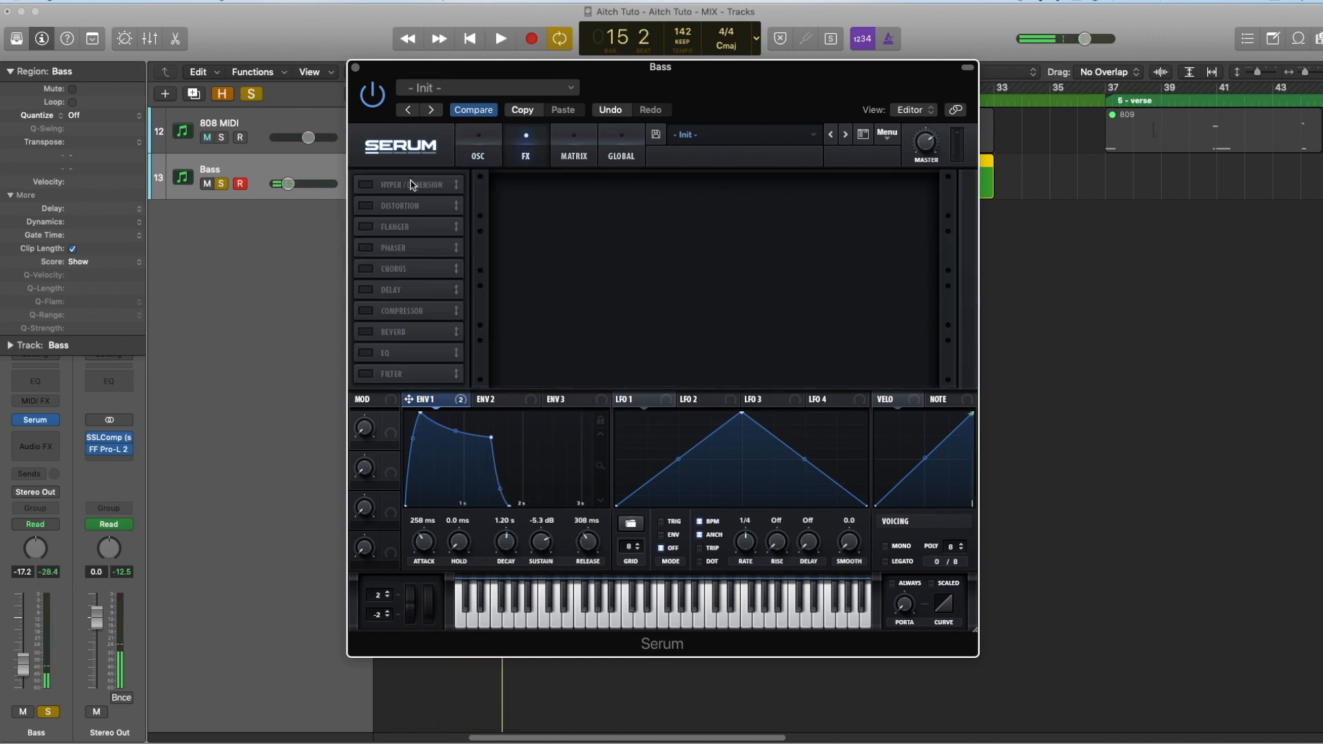
click(366, 205)
key(space)
drag(811, 186, 811, 170)
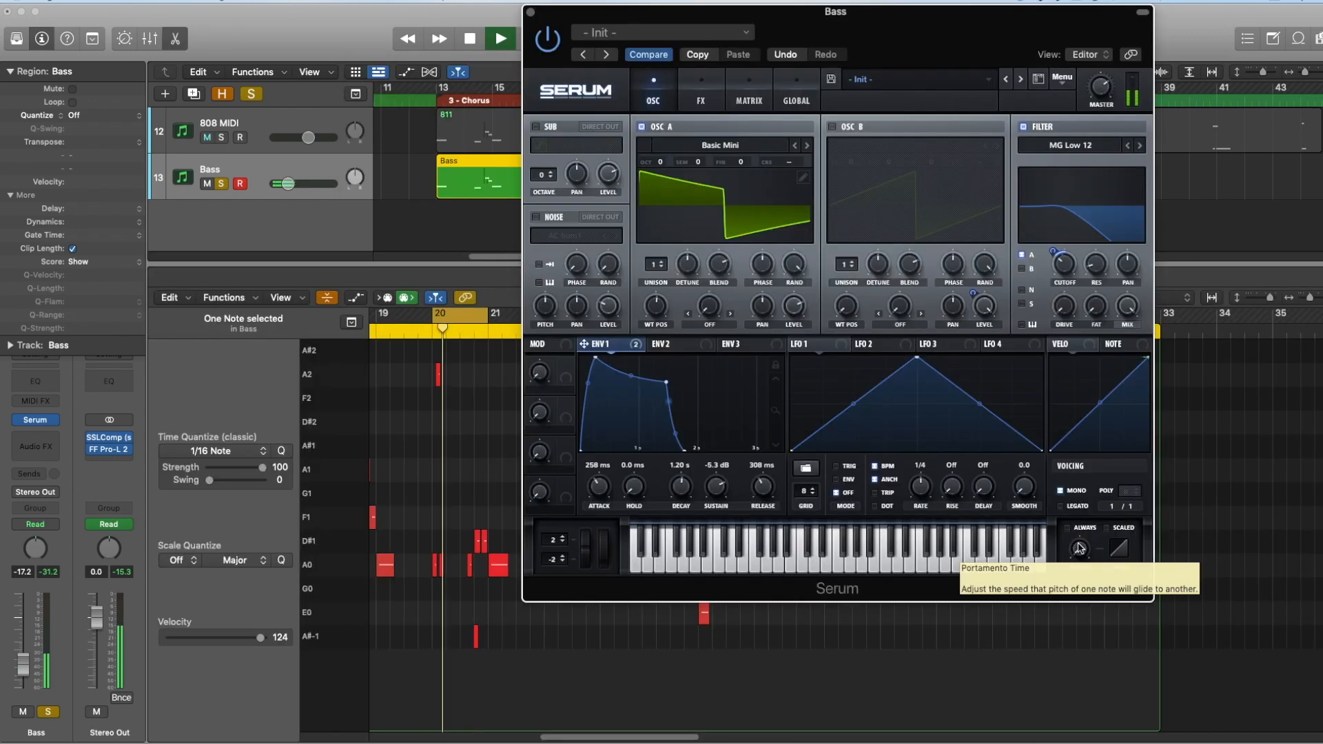
Set oscillator A's warp mode to FM (from B) and raise the warp amount to 100%.
drag(827, 12, 709, 12)
click(589, 325)
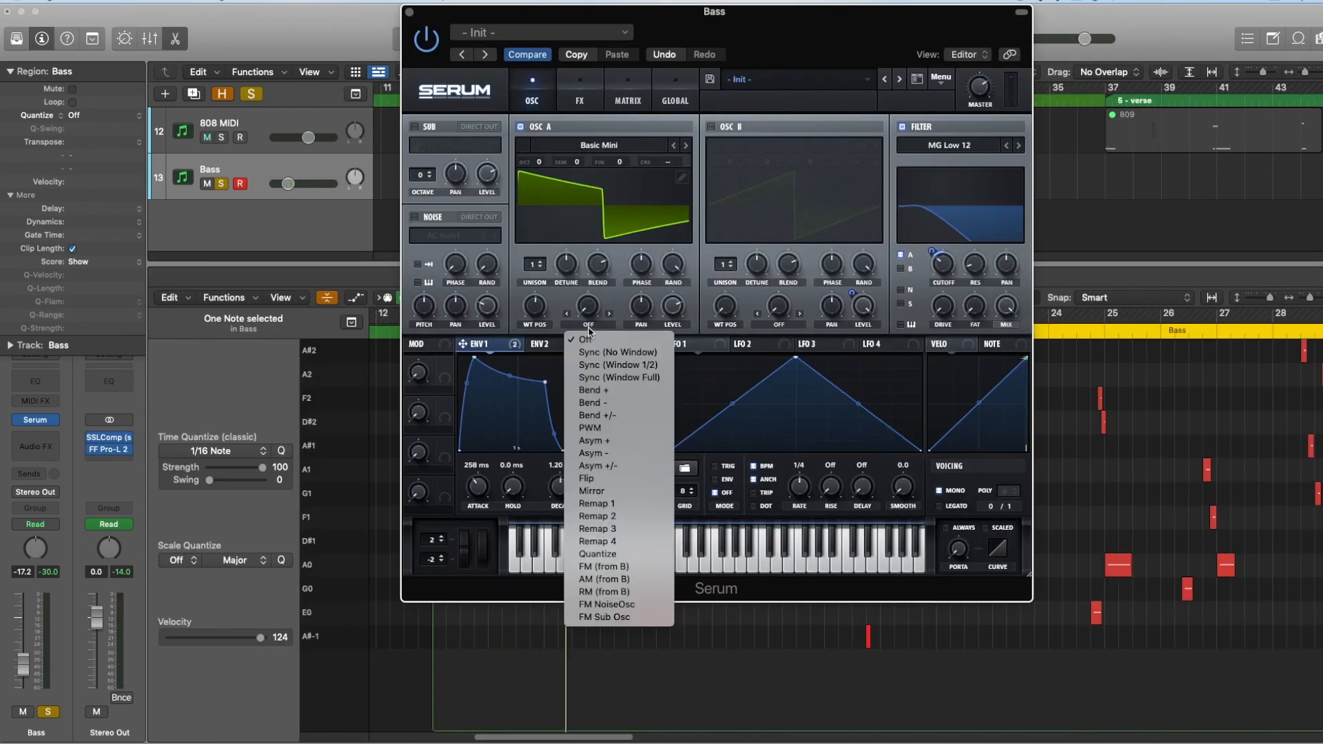
click(608, 569)
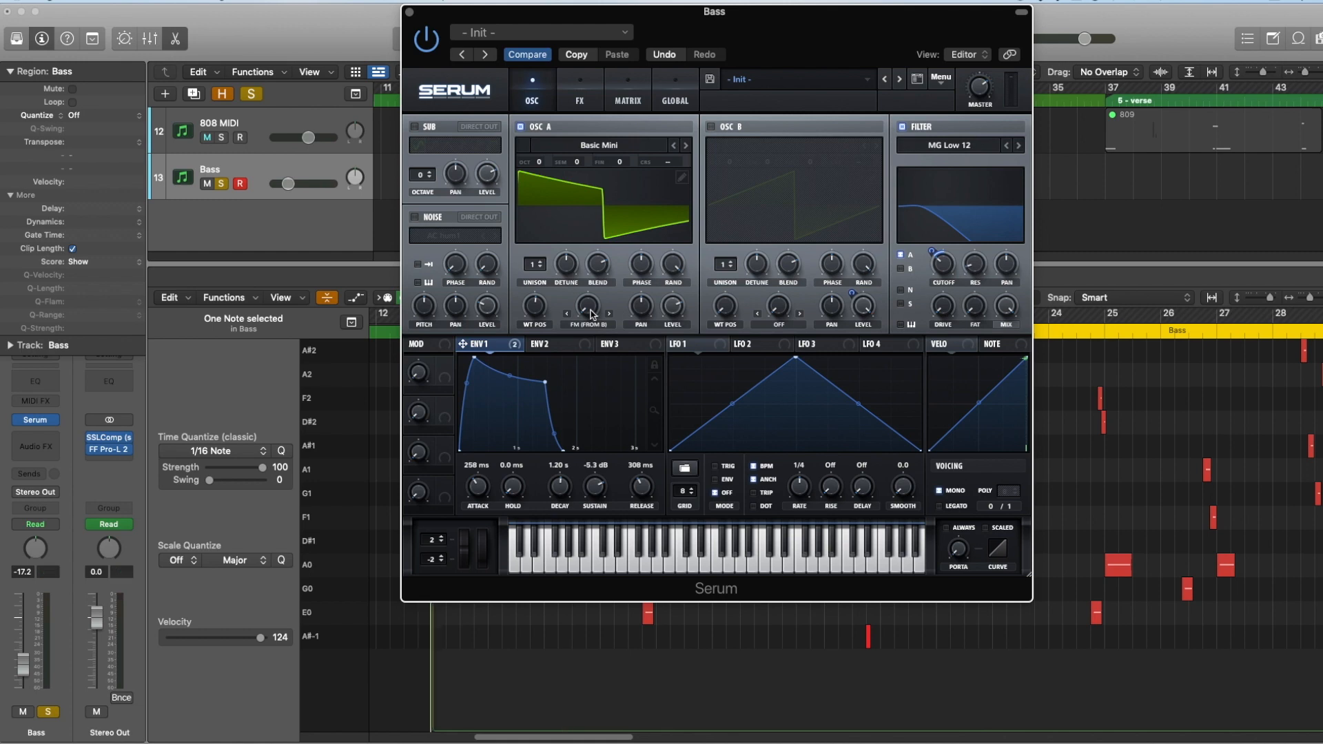
drag(591, 314, 561, 112)
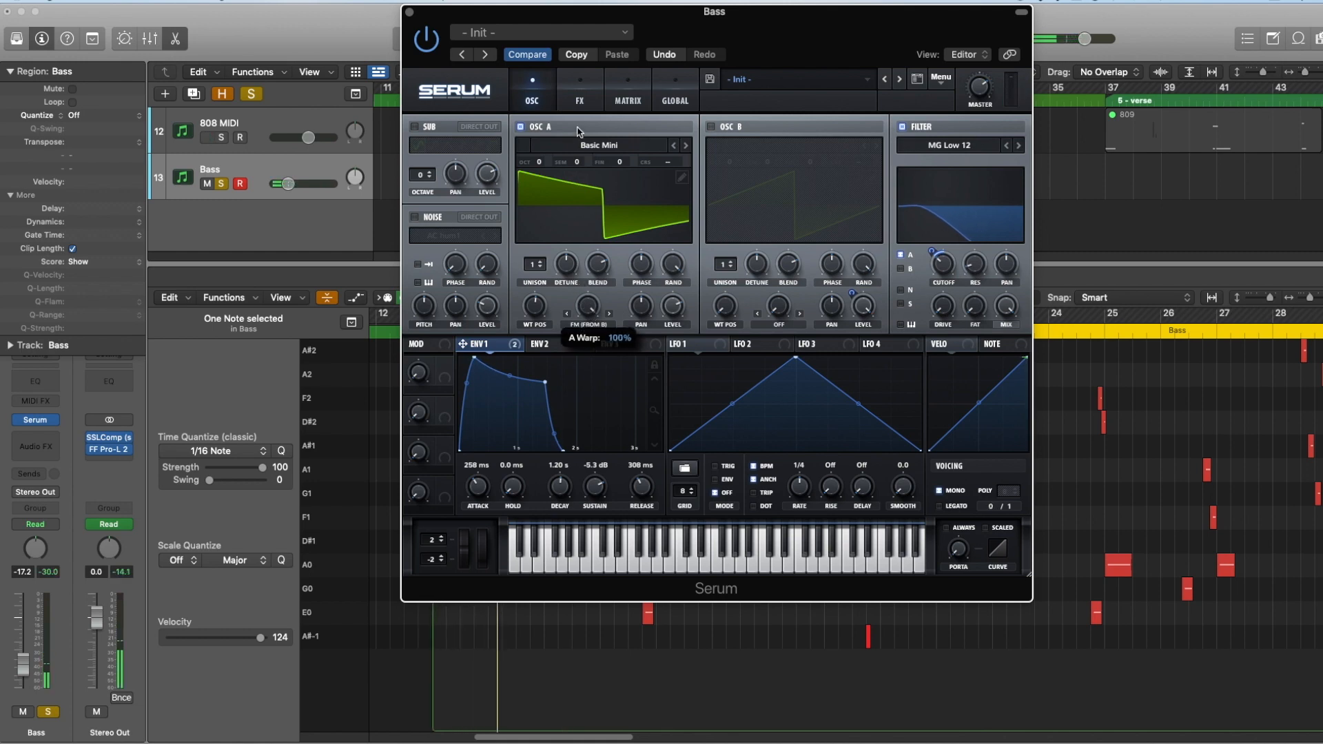
Enable oscillator B with the Basic Shapes wavetable, set its volume to 0% and audition the bass.
click(712, 127)
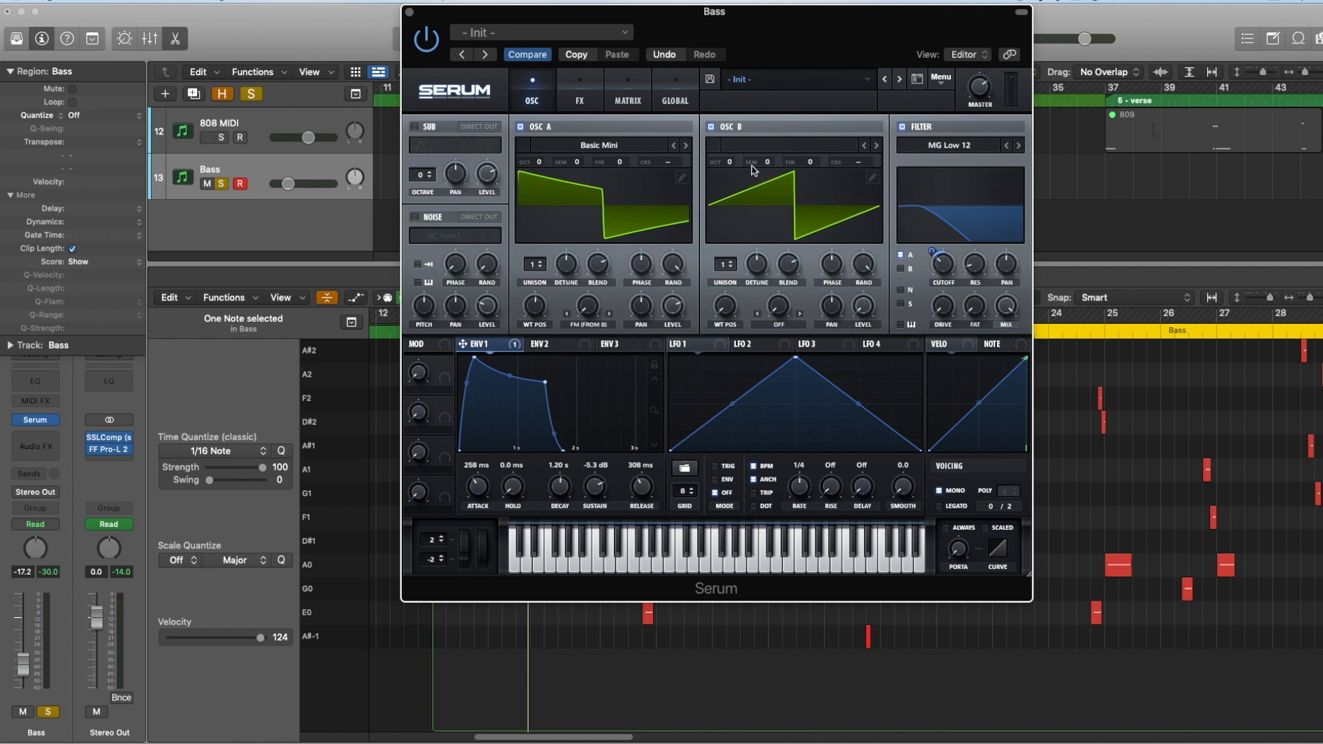
click(765, 144)
mouse_move(847, 163)
click(1020, 224)
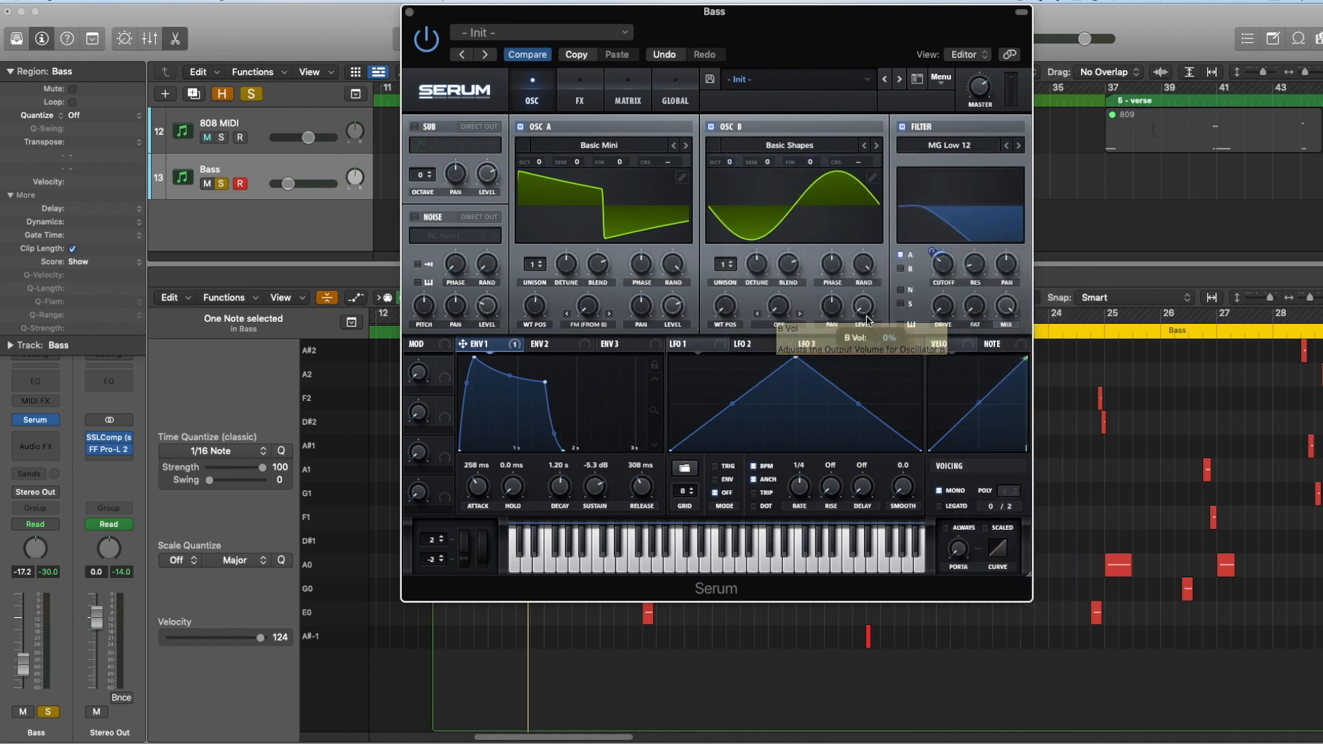
key(space)
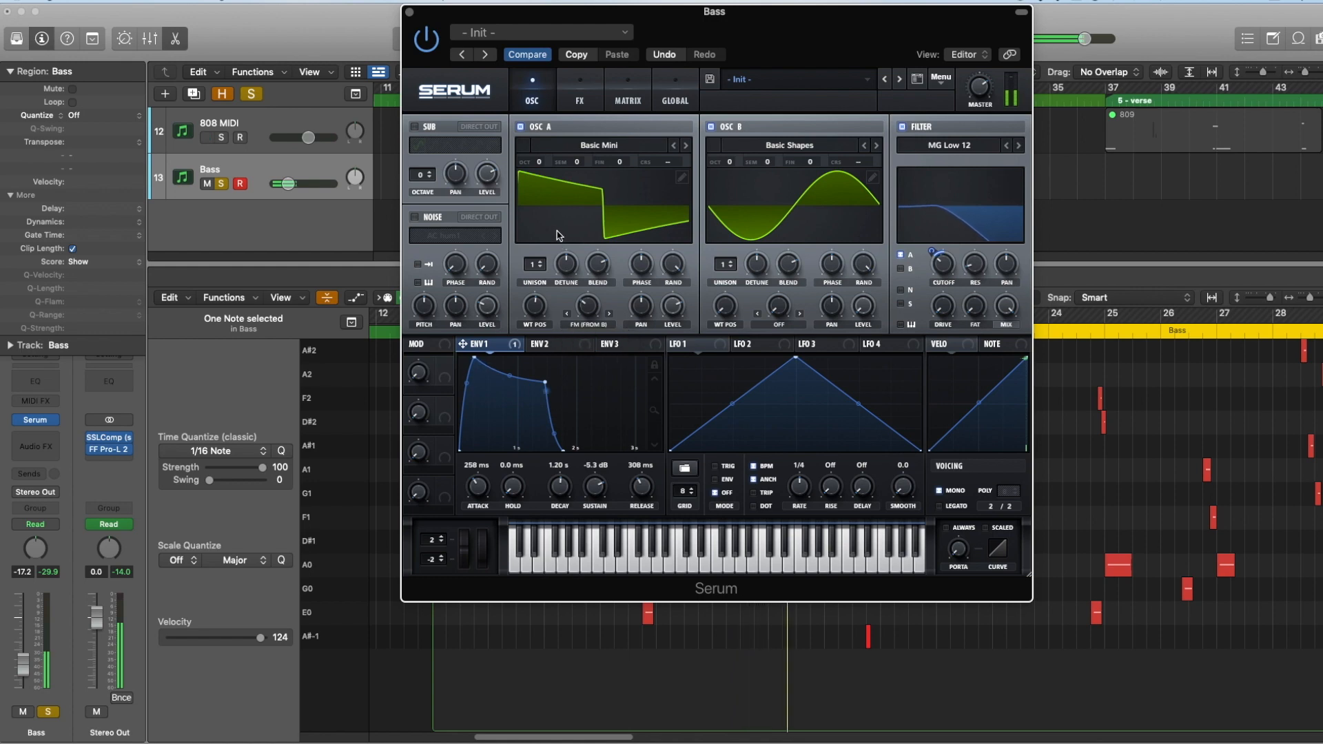
Assign Env 2 to oscillator A's FM warp amount and give the envelope a 258 ms attack.
click(552, 344)
drag(518, 358, 581, 303)
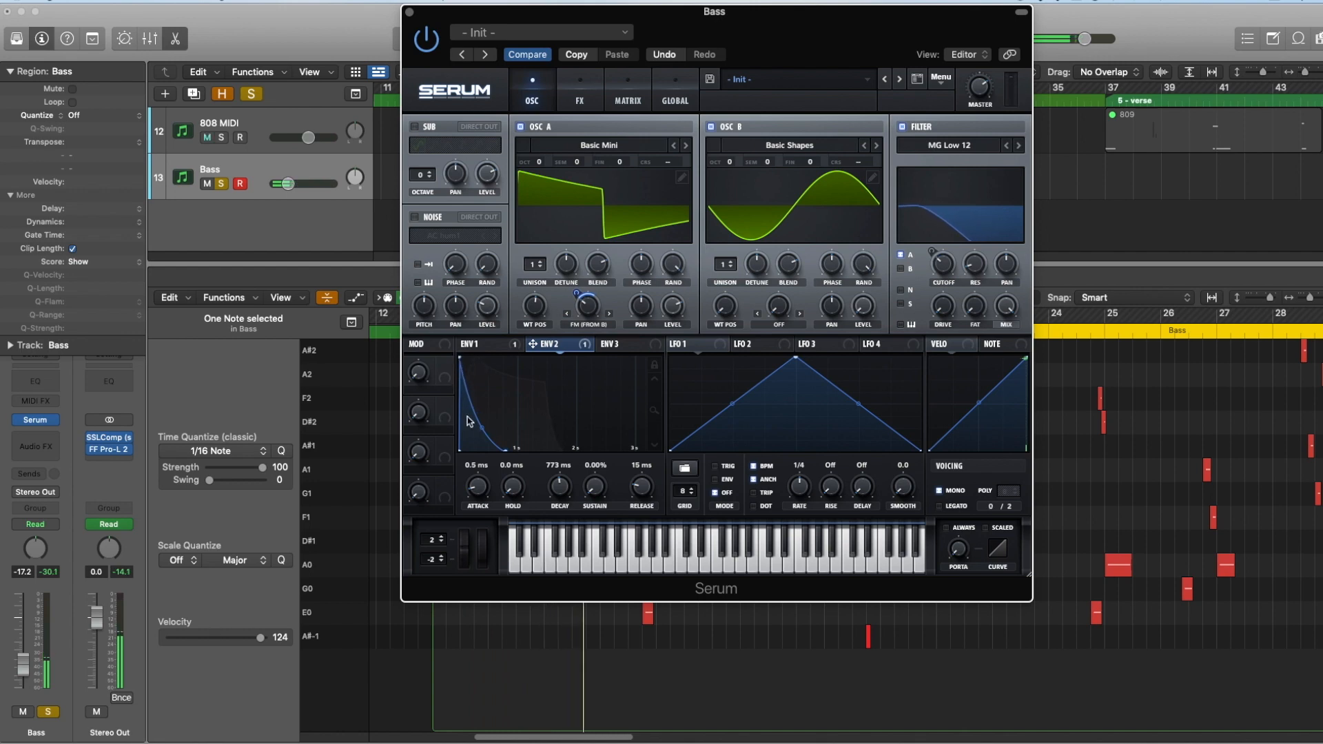
drag(475, 344, 506, 452)
mouse_move(587, 305)
mouse_down()
mouse_move(587, 319)
mouse_move(576, 304)
mouse_up()
Set Env 2's release to 0.0 ms and decay to 252 ms, and fine-tune its modulation of the FM warp.
drag(641, 488, 623, 611)
drag(559, 485, 557, 495)
drag(577, 293, 577, 298)
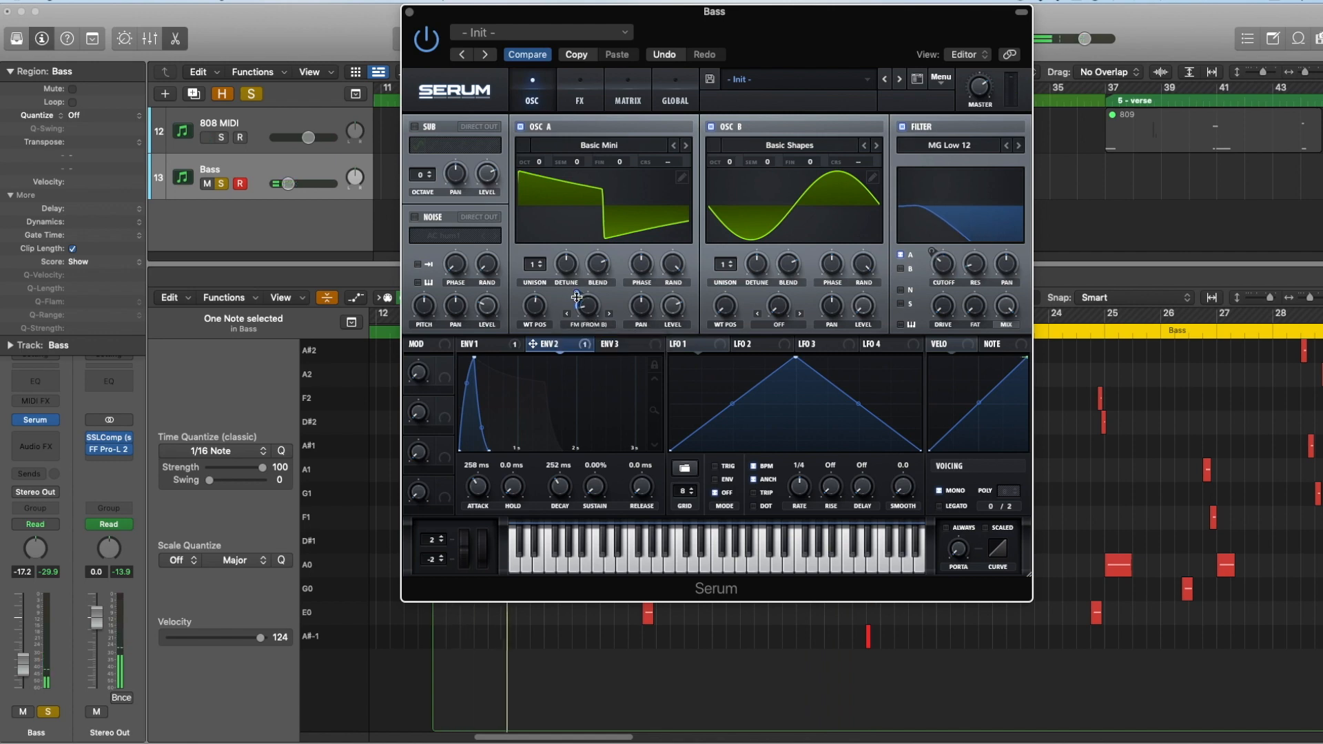
mouse_move(590, 315)
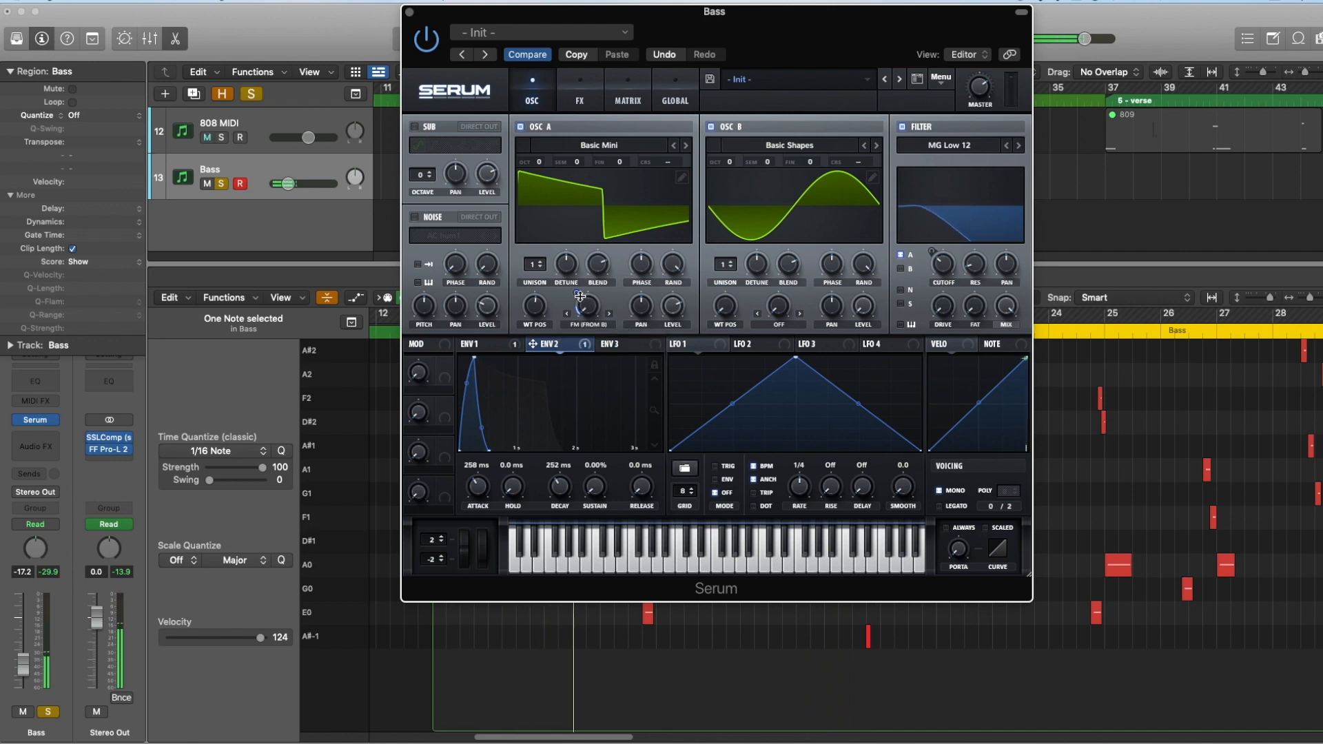
drag(577, 293, 578, 293)
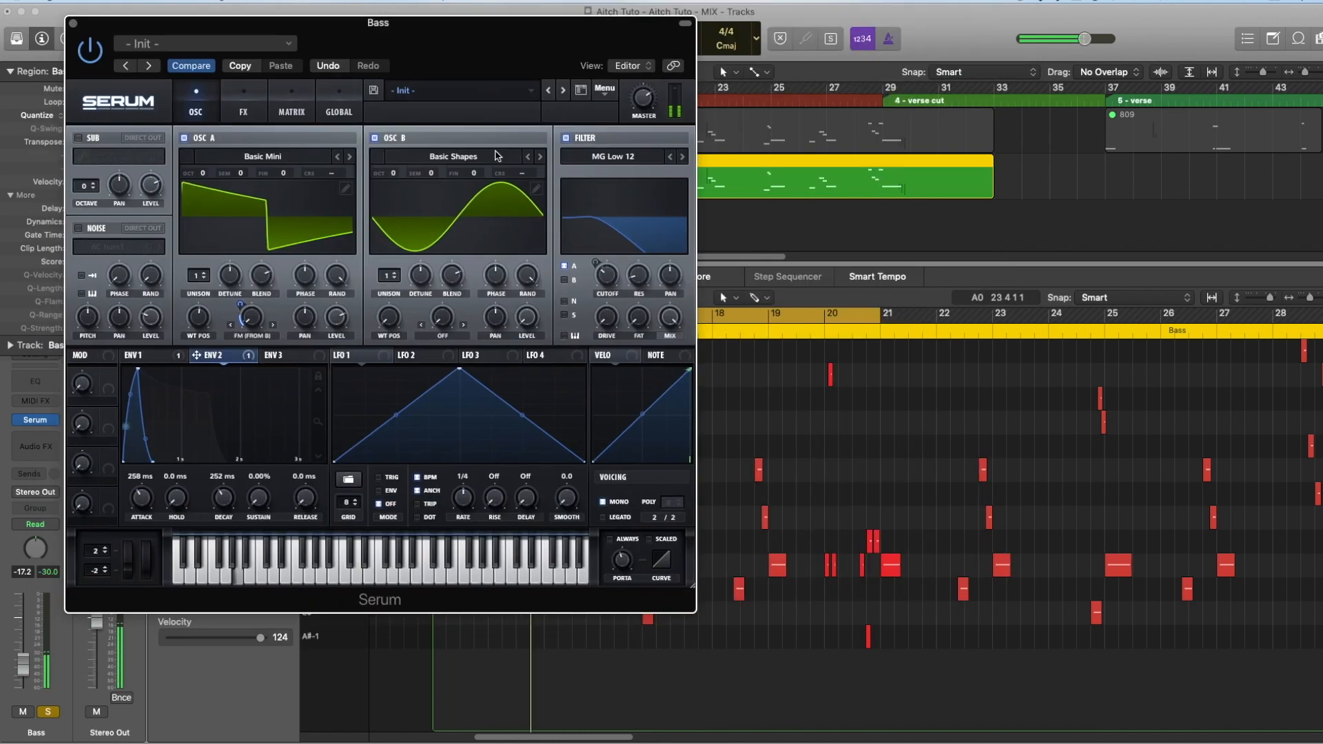
Zoom in on the Bass notes and loop playback from about bar 16.5 to bar 18.
scroll(790, 353, up, 5)
click(818, 316)
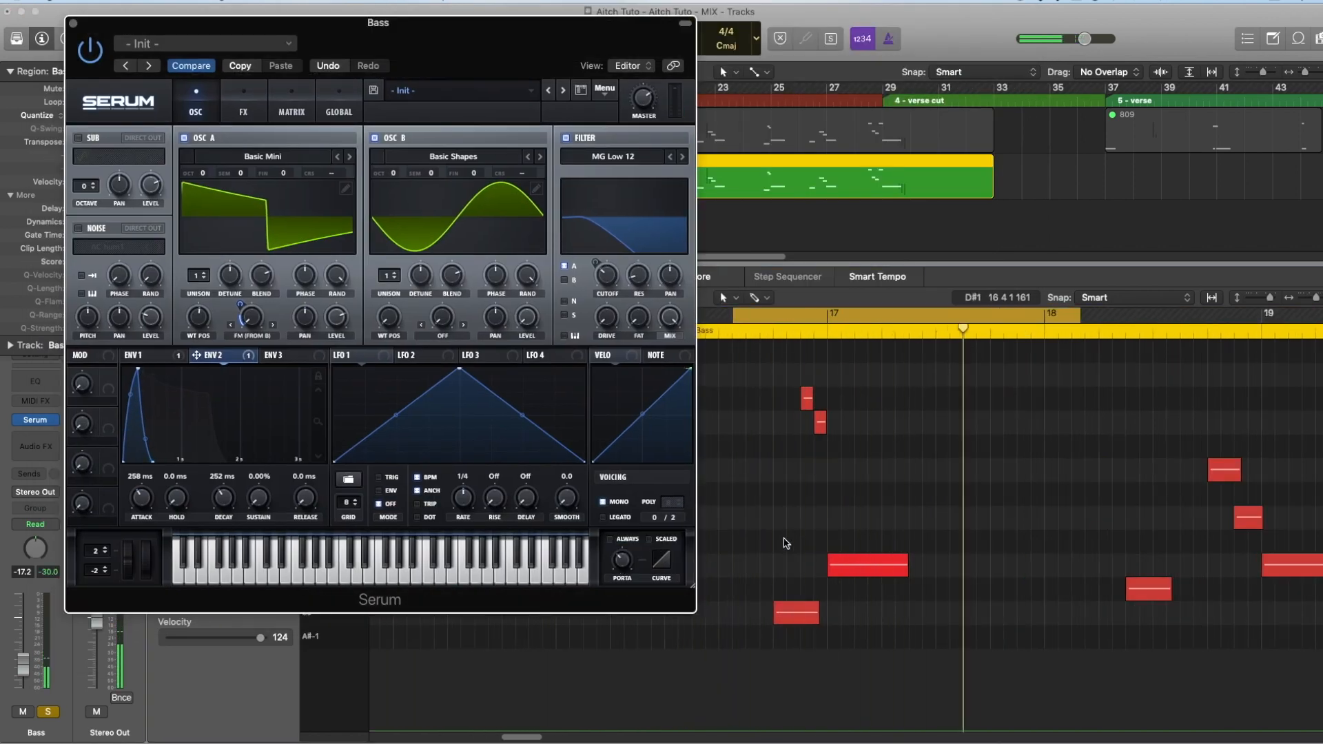
mouse_move(618, 565)
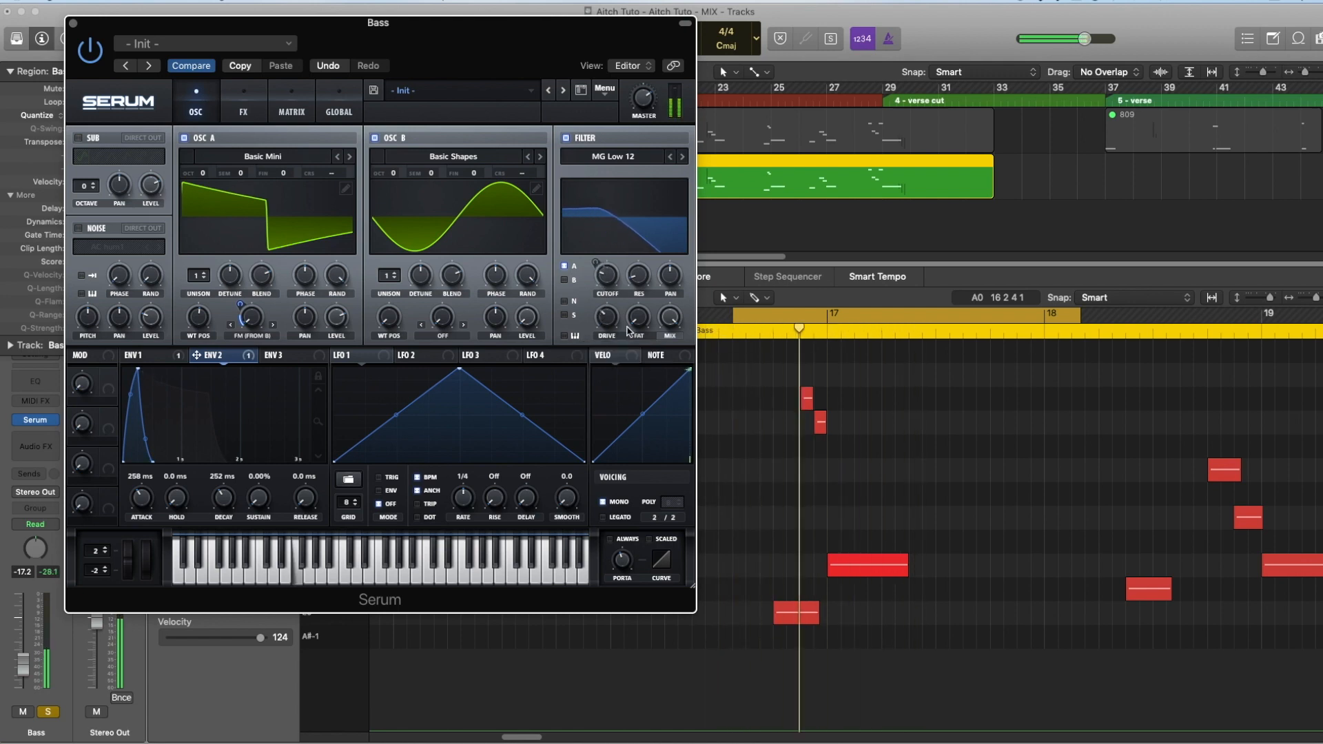
Raise the drive of Serum's filter while the bass loop plays.
mouse_move(614, 325)
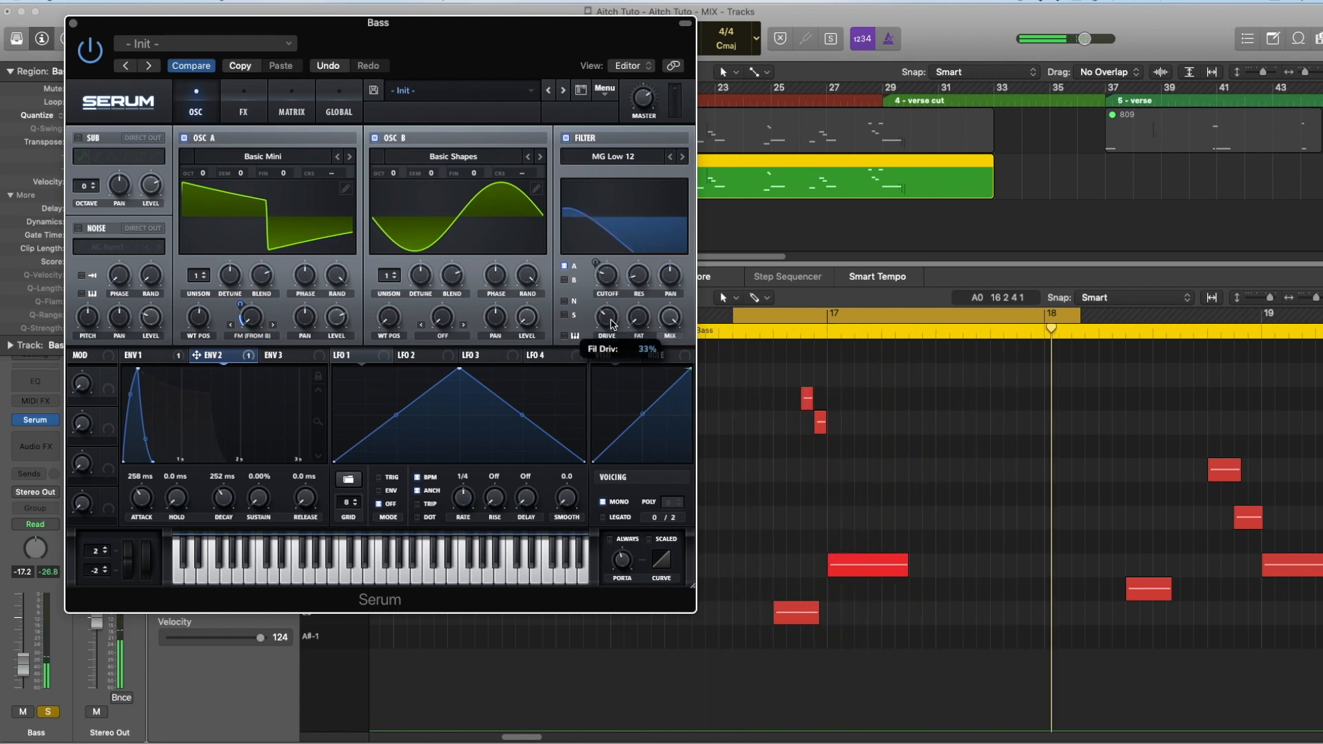
drag(612, 322, 634, 302)
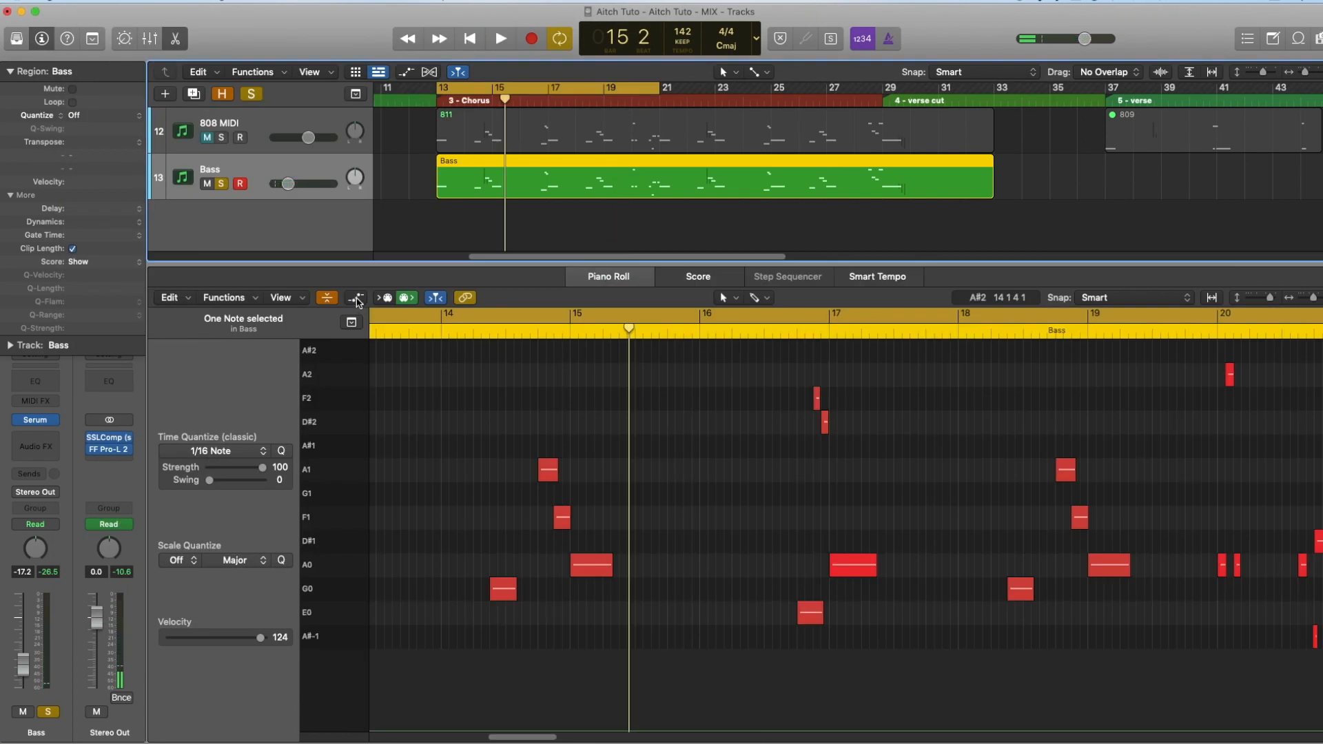
Show the Ch. 4: Pitch Bend automation beneath the Bass notes and play the region from bar 13.
click(356, 298)
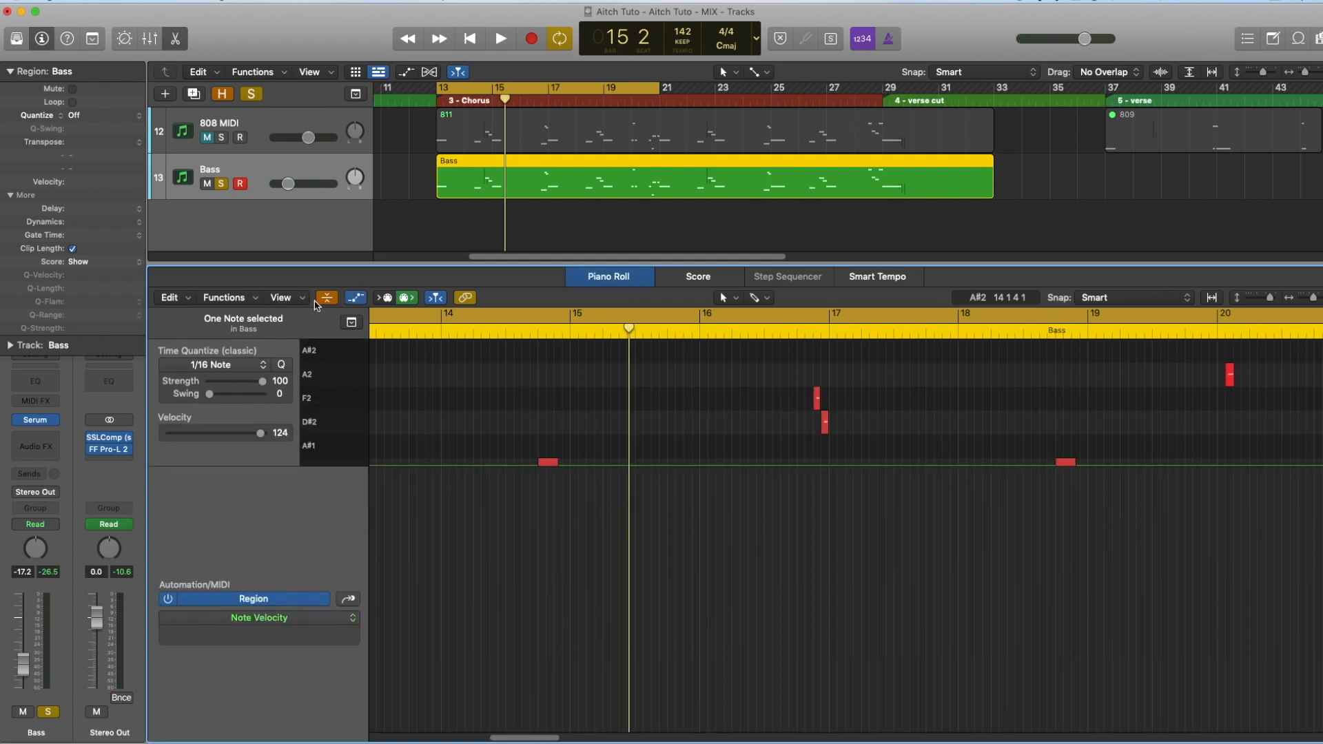
click(259, 617)
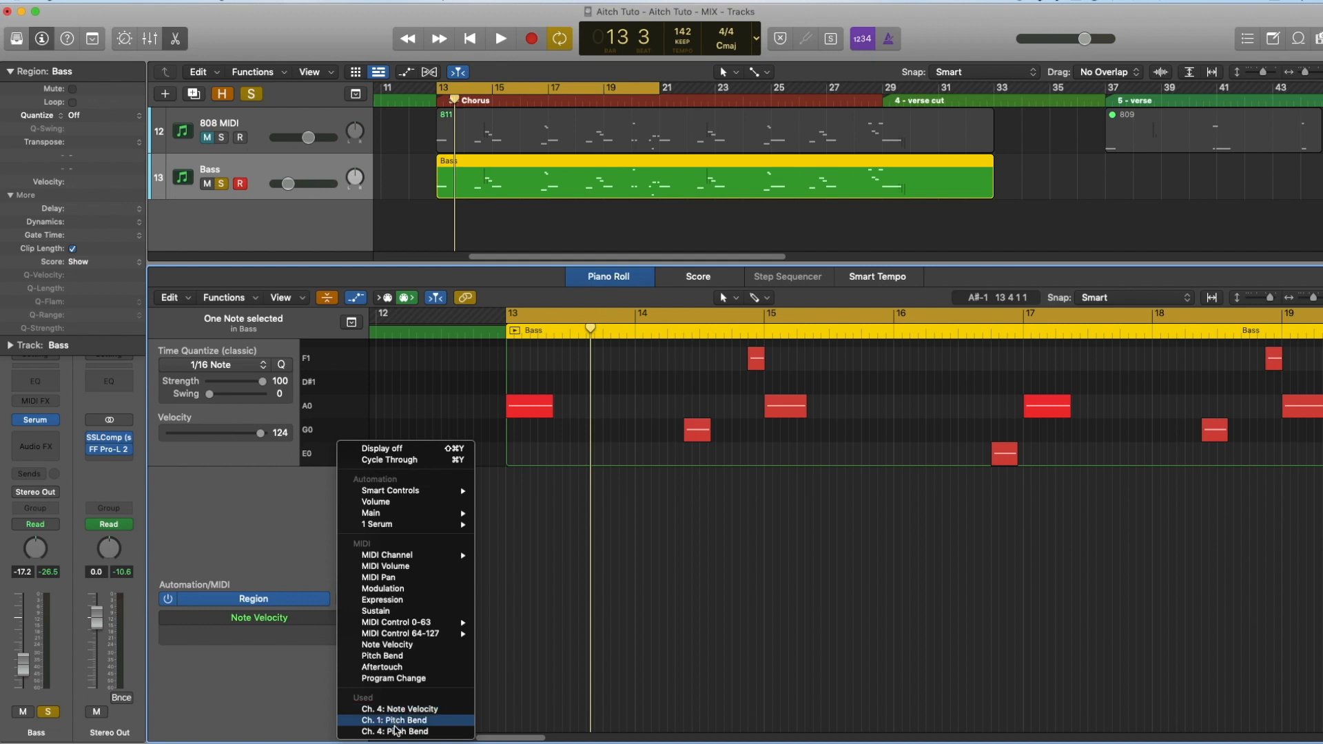
click(395, 732)
key(space)
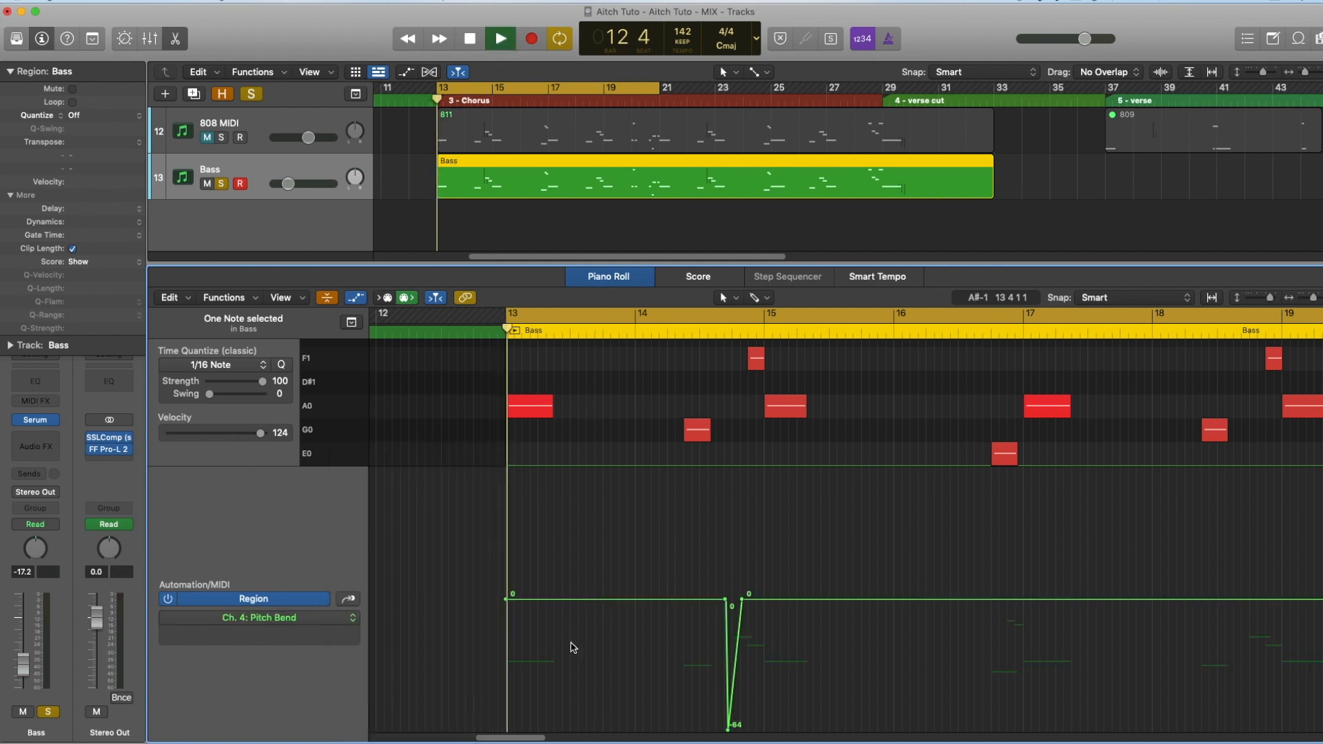
Loop playback of the Bass notes from about bar 14 to past bar 15 and zoom in on them.
scroll(631, 222, down, 1)
key(super+Right)
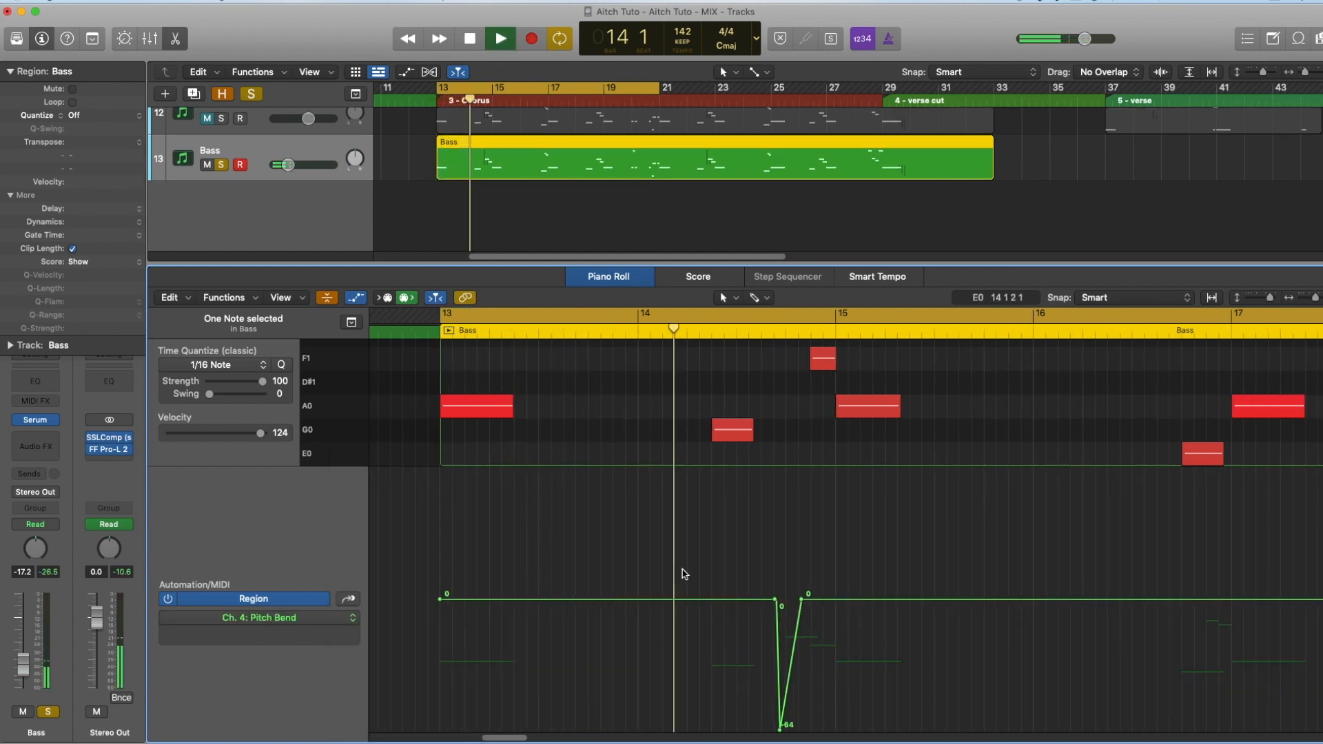
scroll(703, 554, right, 2)
click(693, 311)
key(space)
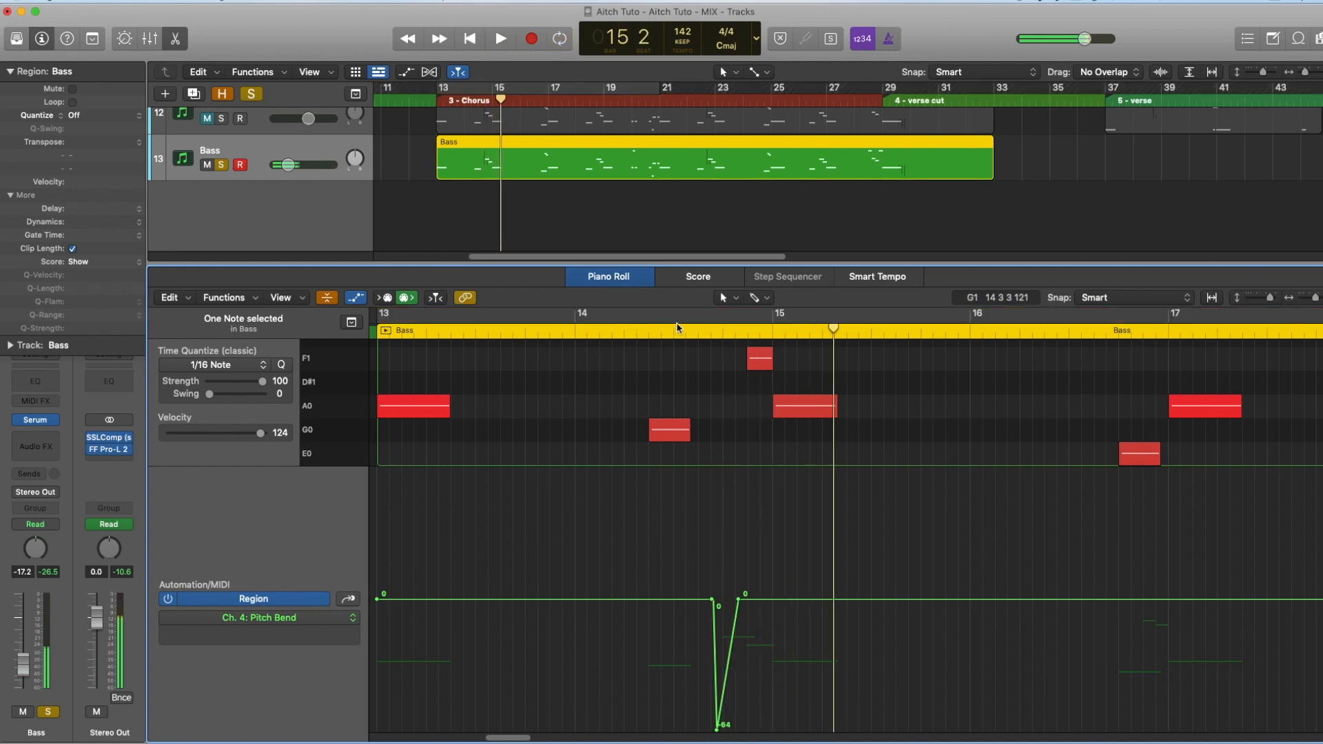
drag(641, 327, 875, 357)
key(super+z)
scroll(847, 429, up, 1)
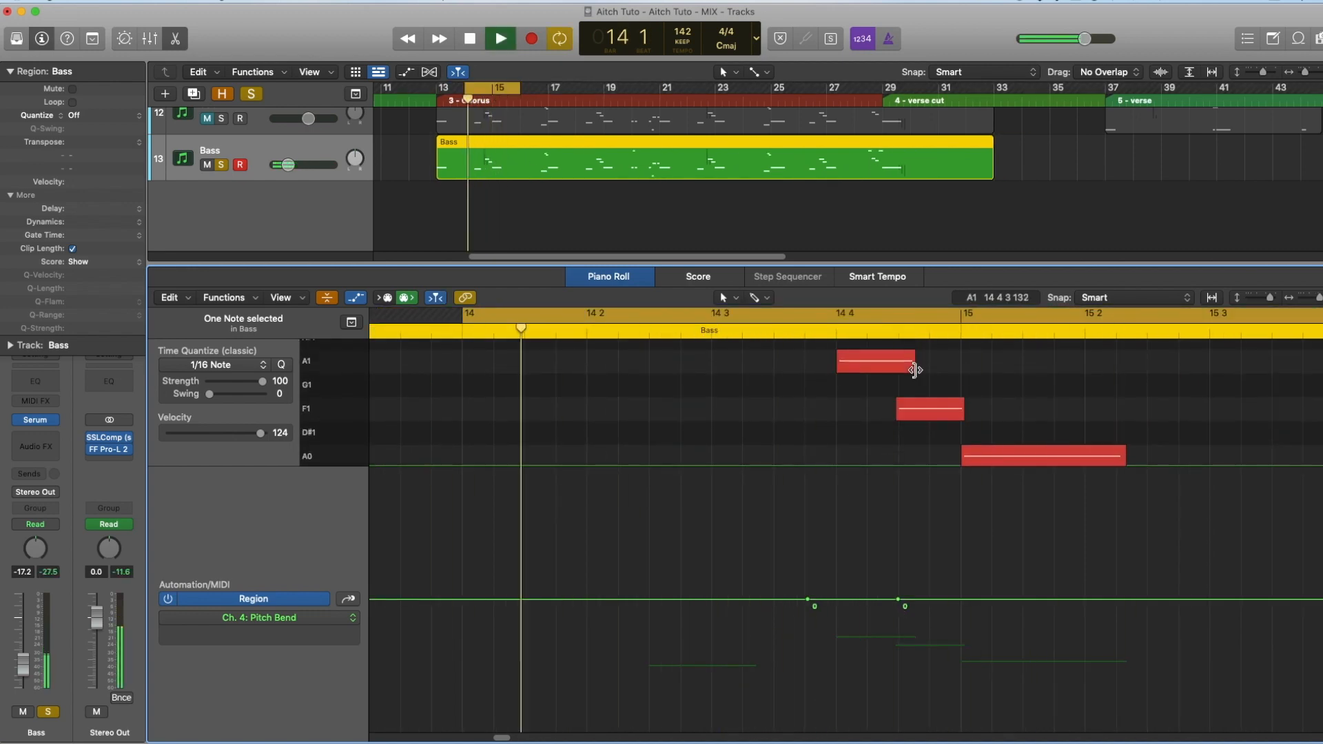
Shorten the A1 note to end where the F1 note starts, and draw a pitch bend dip to -64 just before it.
drag(914, 361, 895, 361)
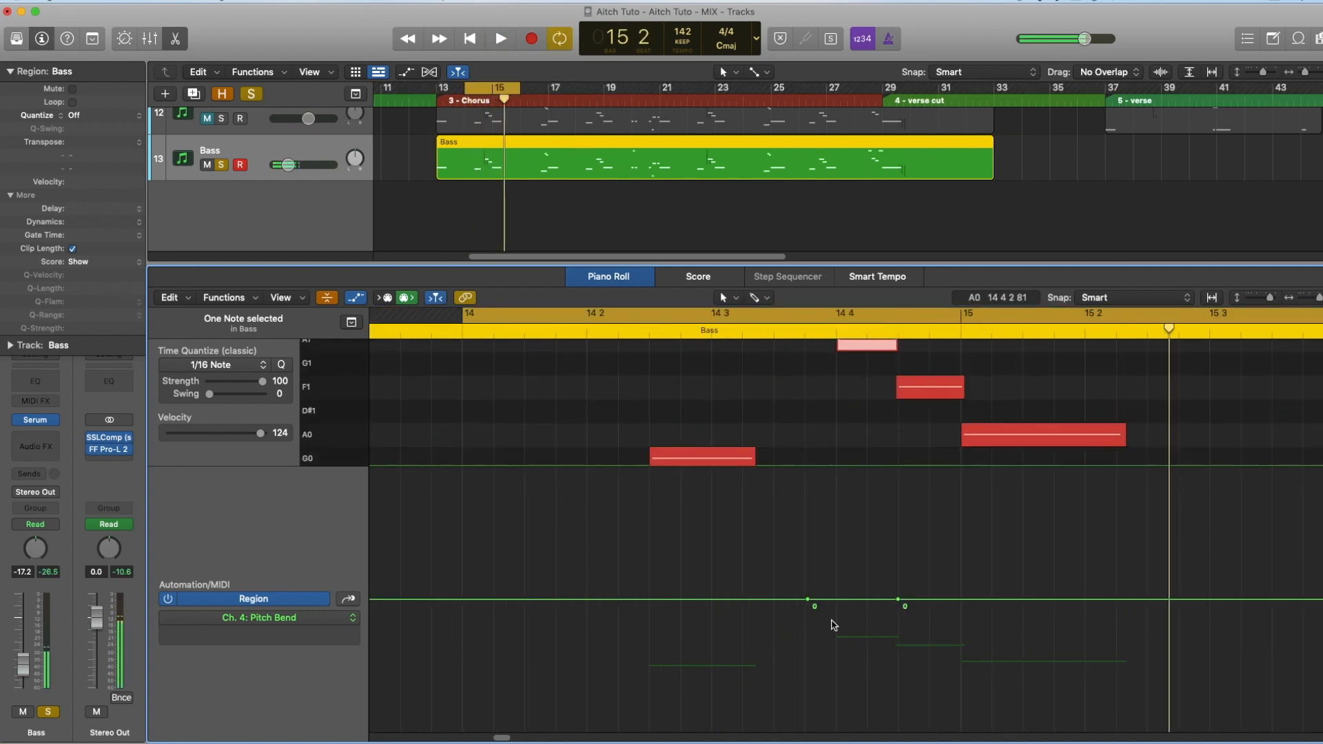
click(830, 600)
drag(885, 600, 831, 727)
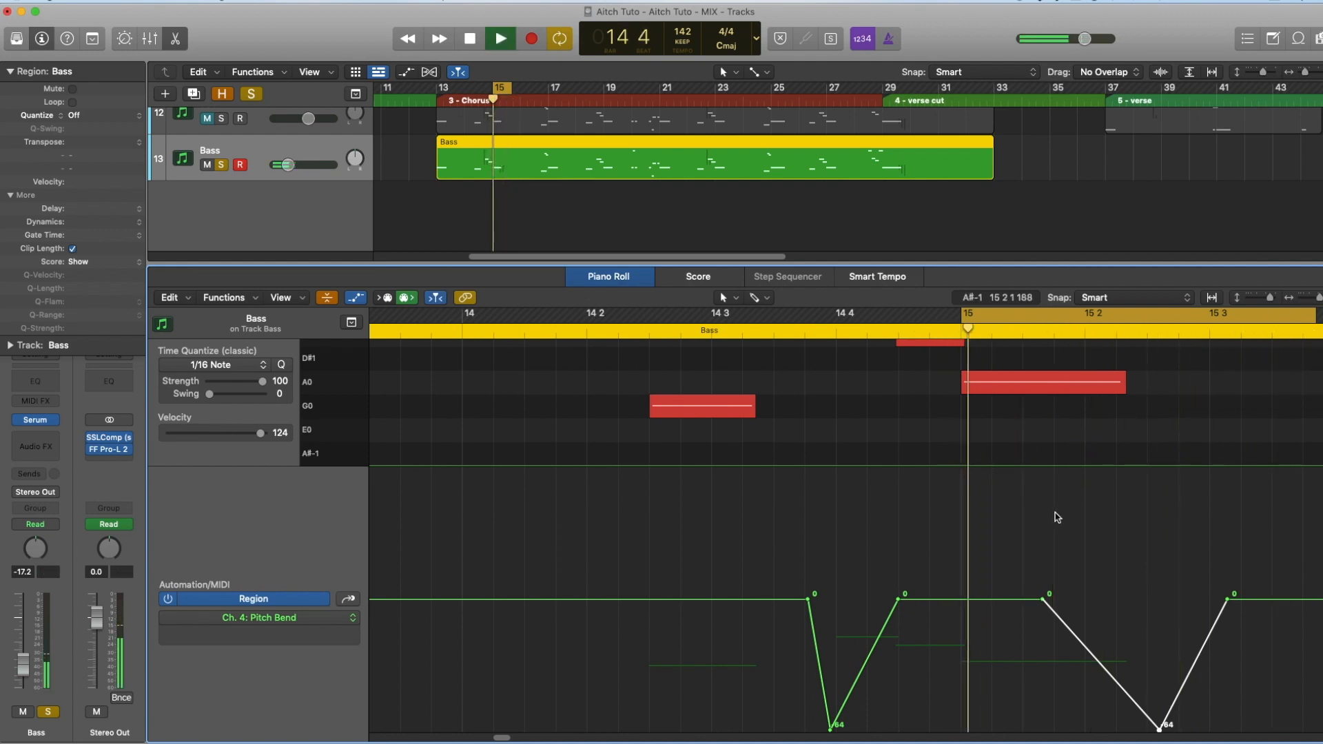
Open Serum on the Bass track and set its downward pitch bend range to -12 semitones.
click(35, 420)
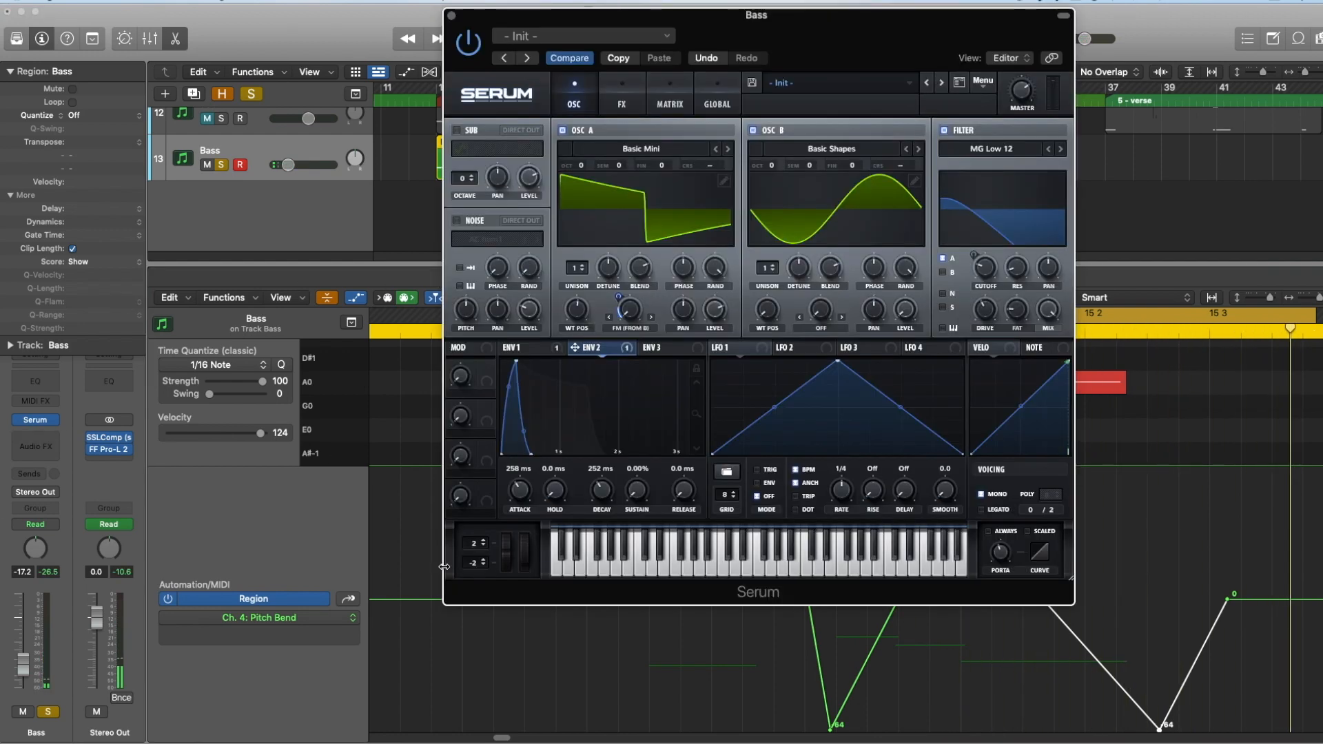
click(483, 566)
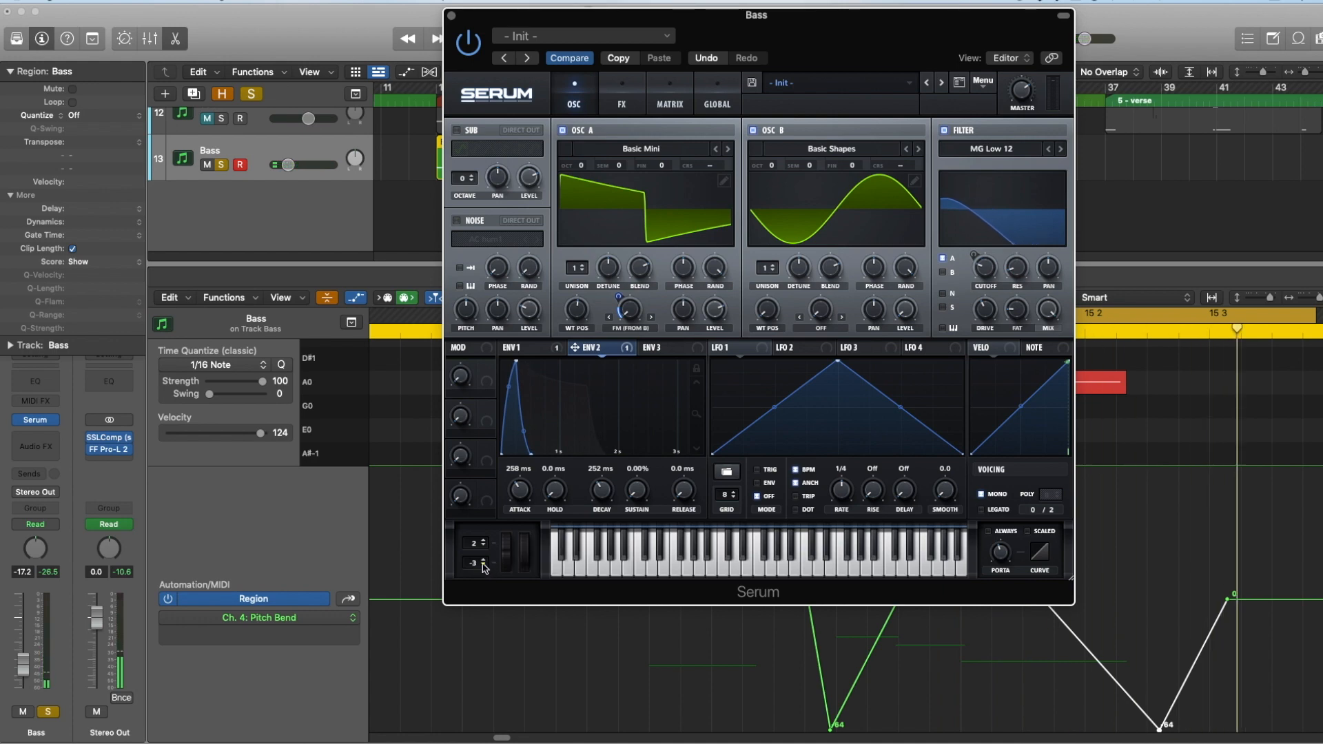
click(484, 567)
click(484, 566)
click(483, 567)
click(483, 567)
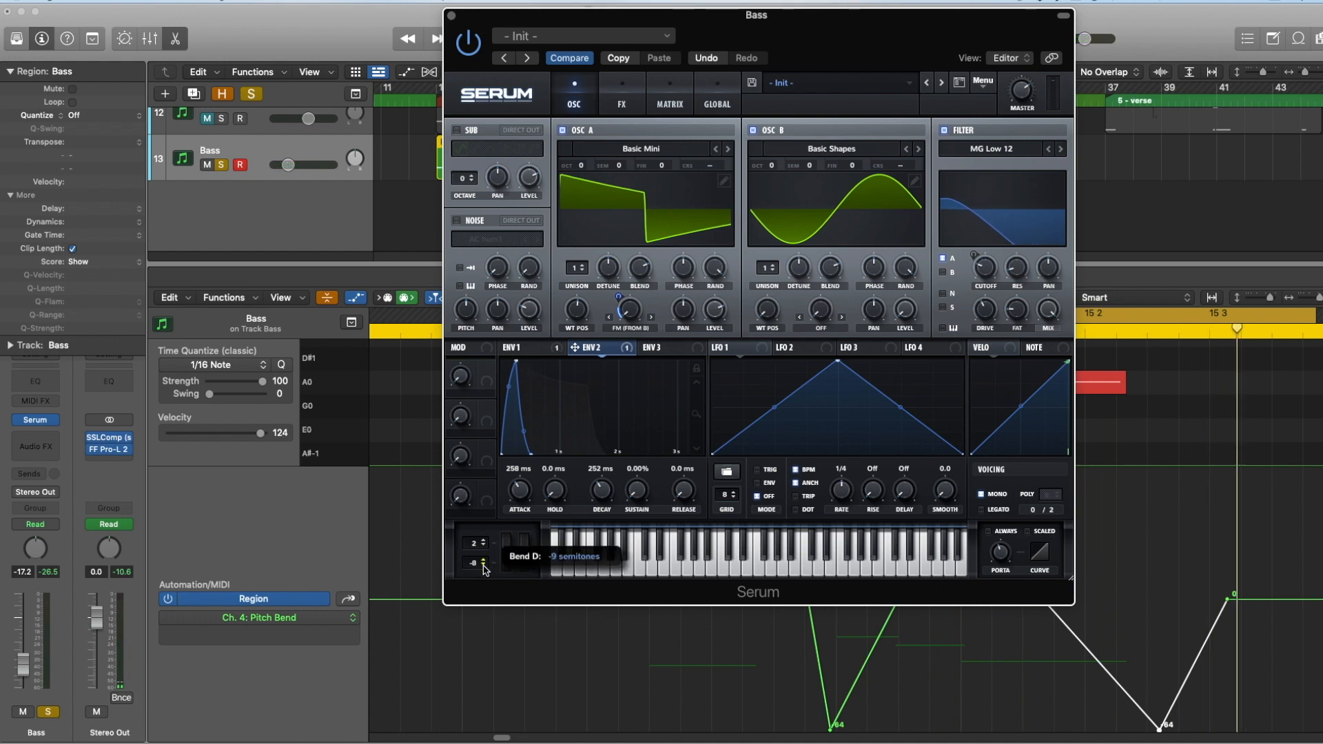
click(483, 566)
click(483, 566)
click(483, 566)
click(484, 567)
click(483, 567)
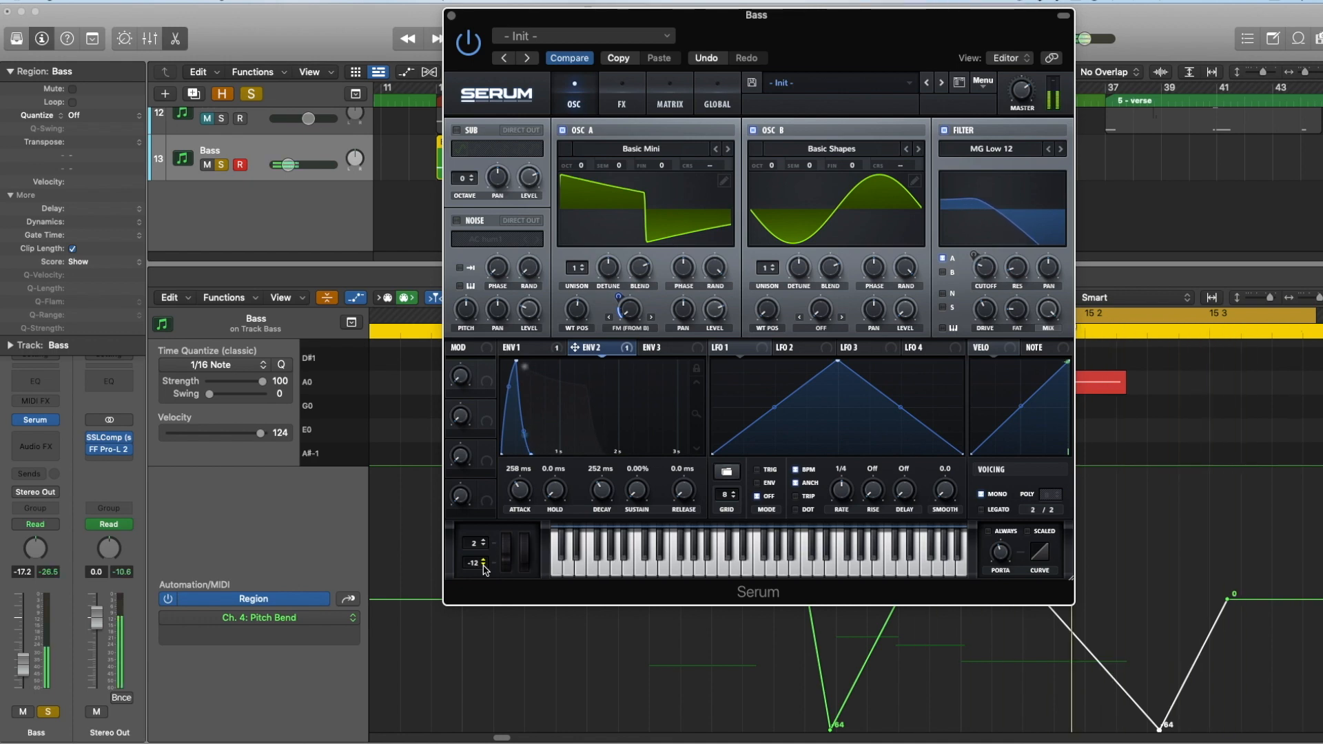
drag(675, 31, 261, 76)
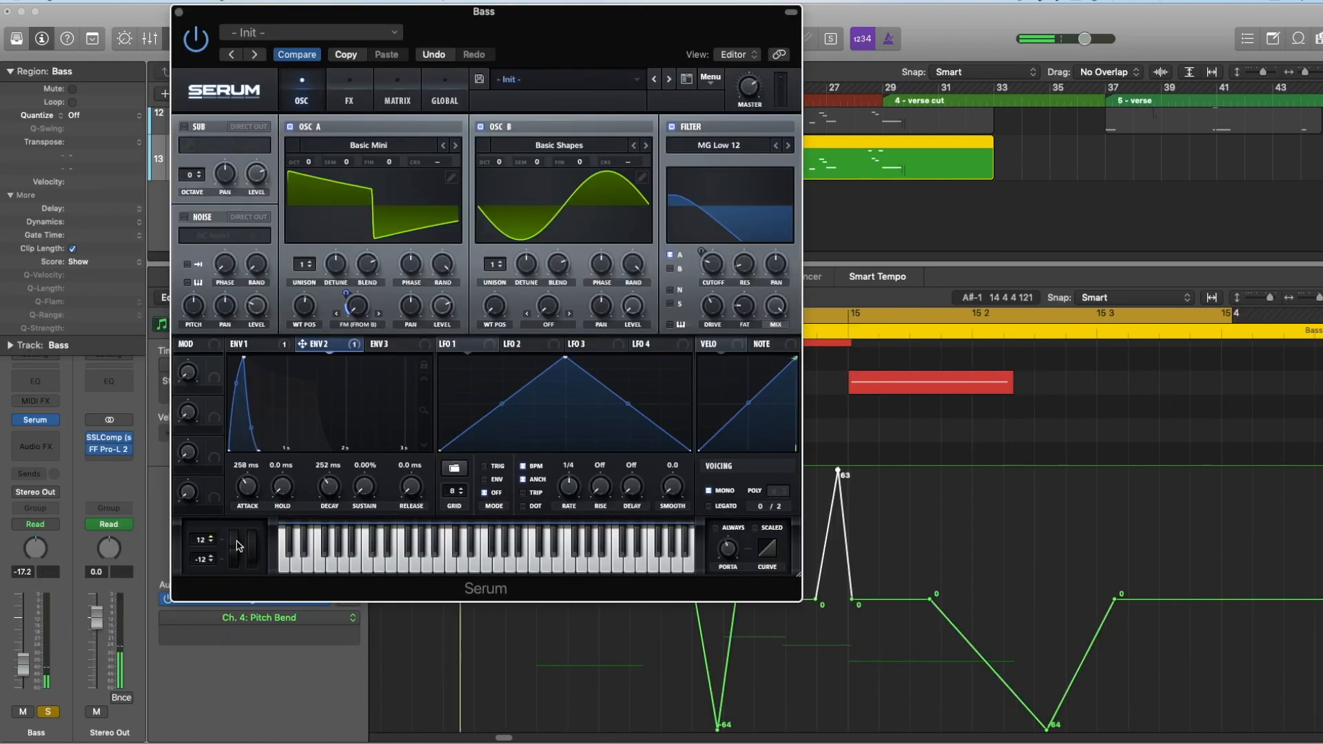
Close Serum, turn off looping and look through the pitch bend automation in the rest of the Bass region.
key(super+w)
key(c)
scroll(933, 650, down, 5)
scroll(953, 613, right, 5)
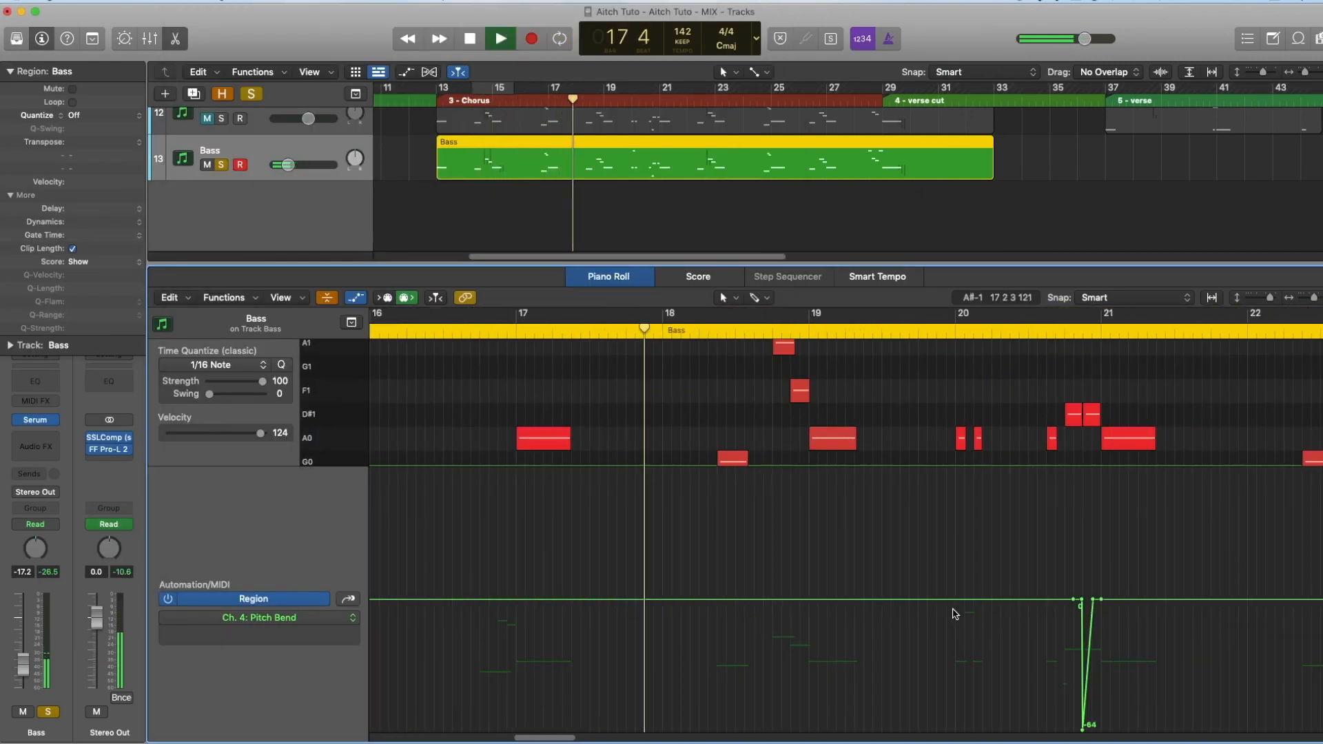
scroll(951, 614, right, 5)
scroll(854, 400, down, 2)
key(space)
Audition the closing pitch bends of the Bass region from about bar 28.
scroll(969, 358, down, 5)
click(1117, 327)
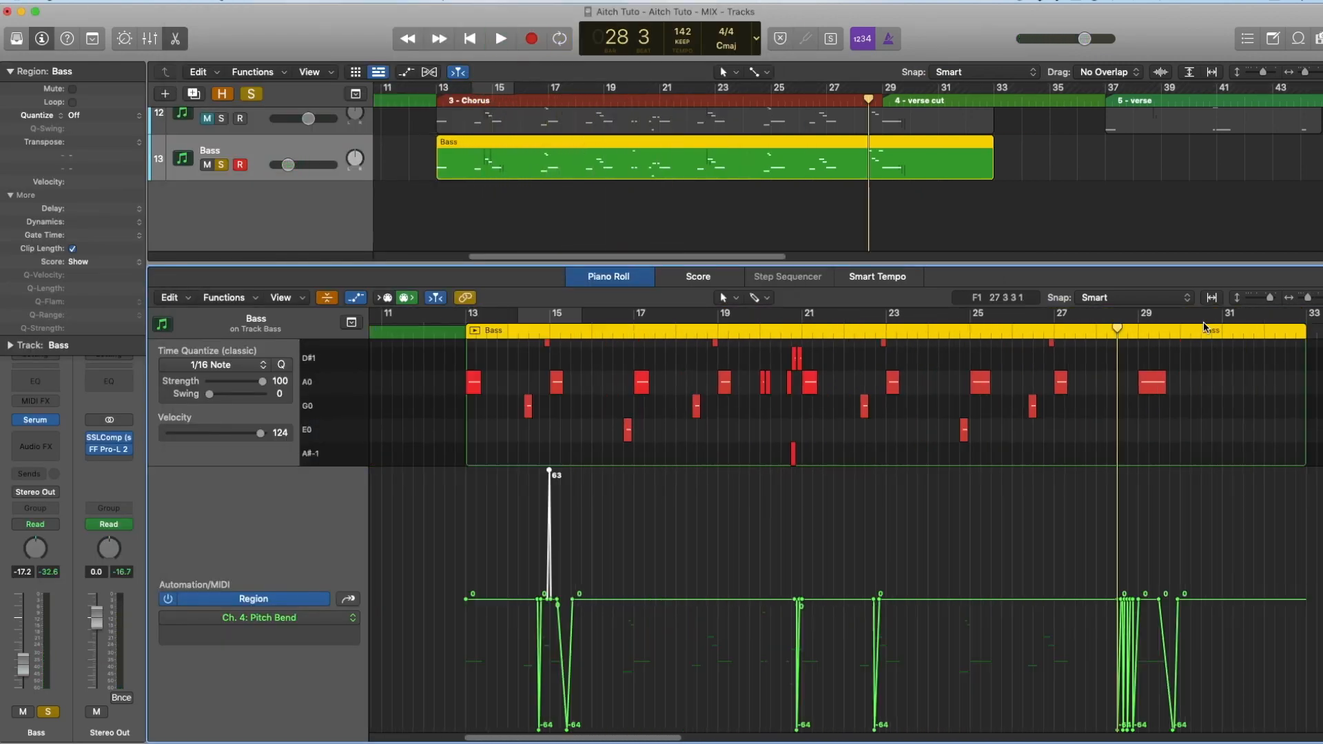
drag(1204, 327, 1306, 314)
key(super+z)
scroll(1117, 407, up, 5)
key(space)
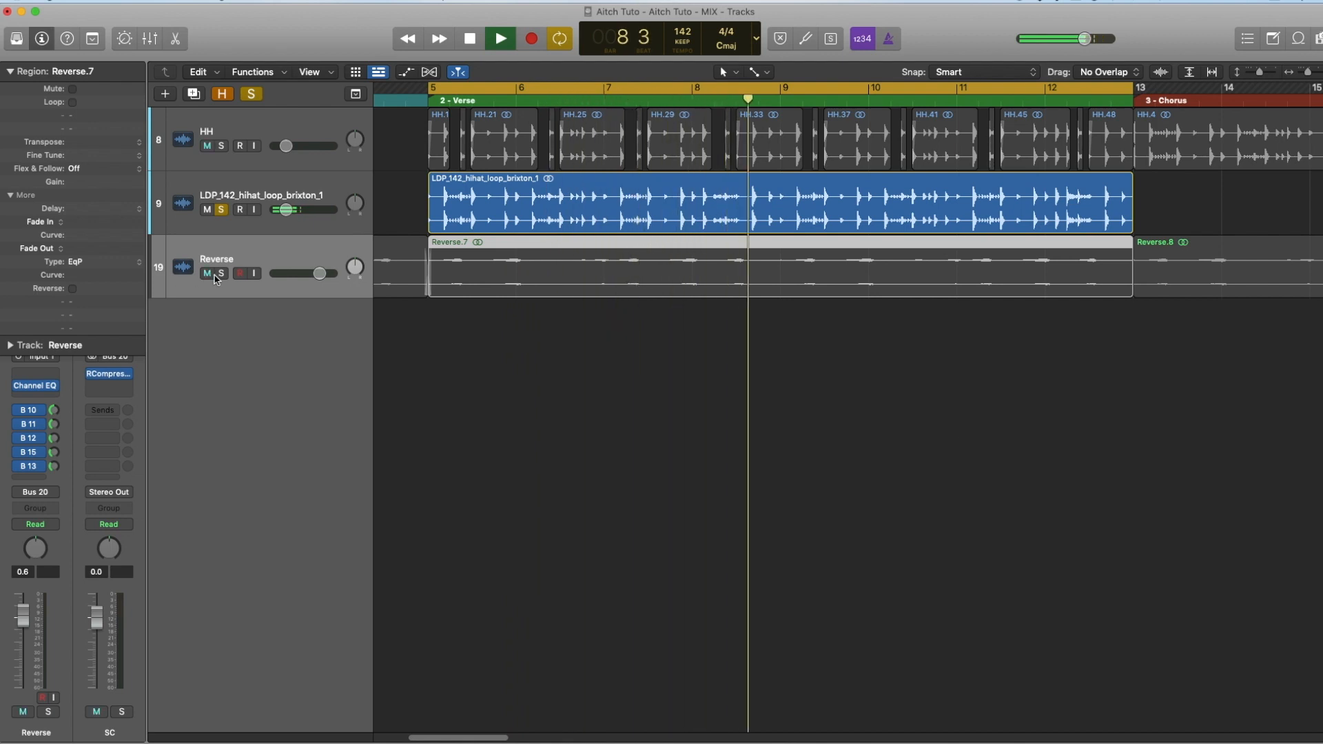
Stop playback and slice the LDP_142_hihat_loop_brixton_1 region at its transient markers.
key(space)
right_click(634, 210)
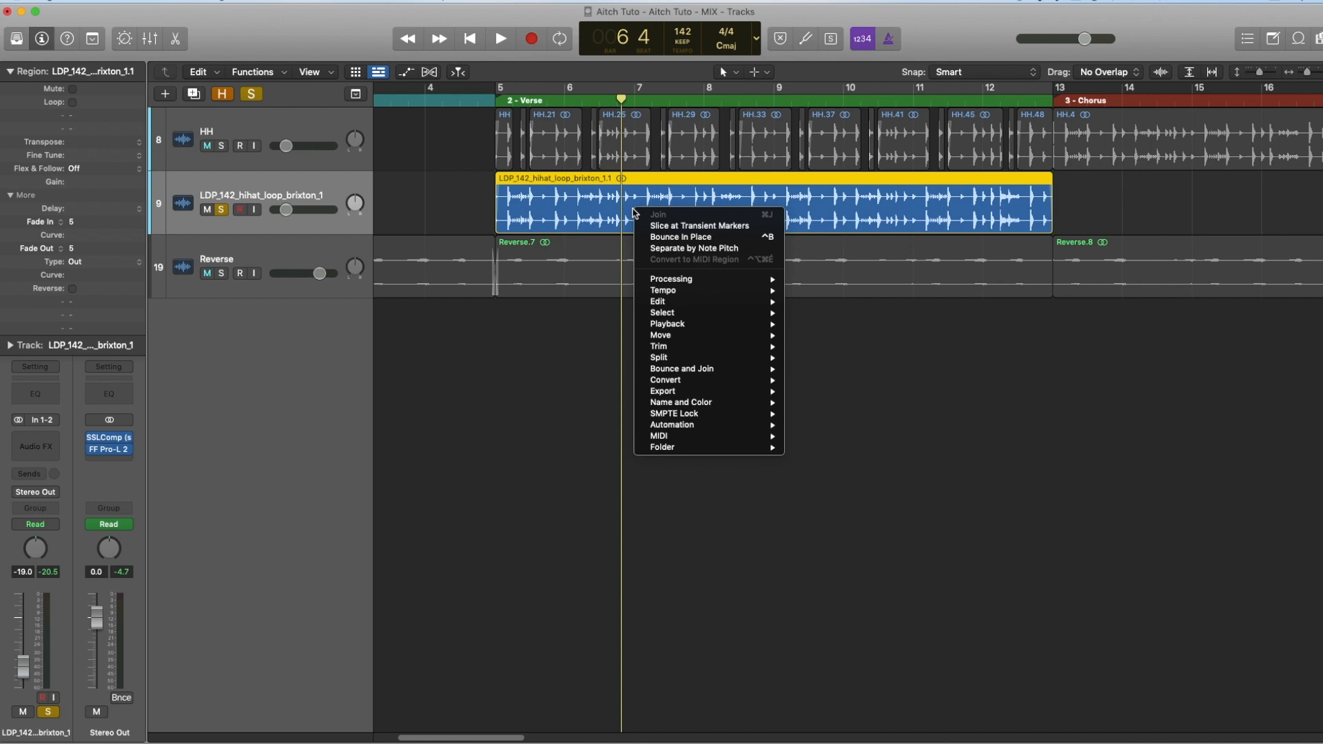
click(674, 227)
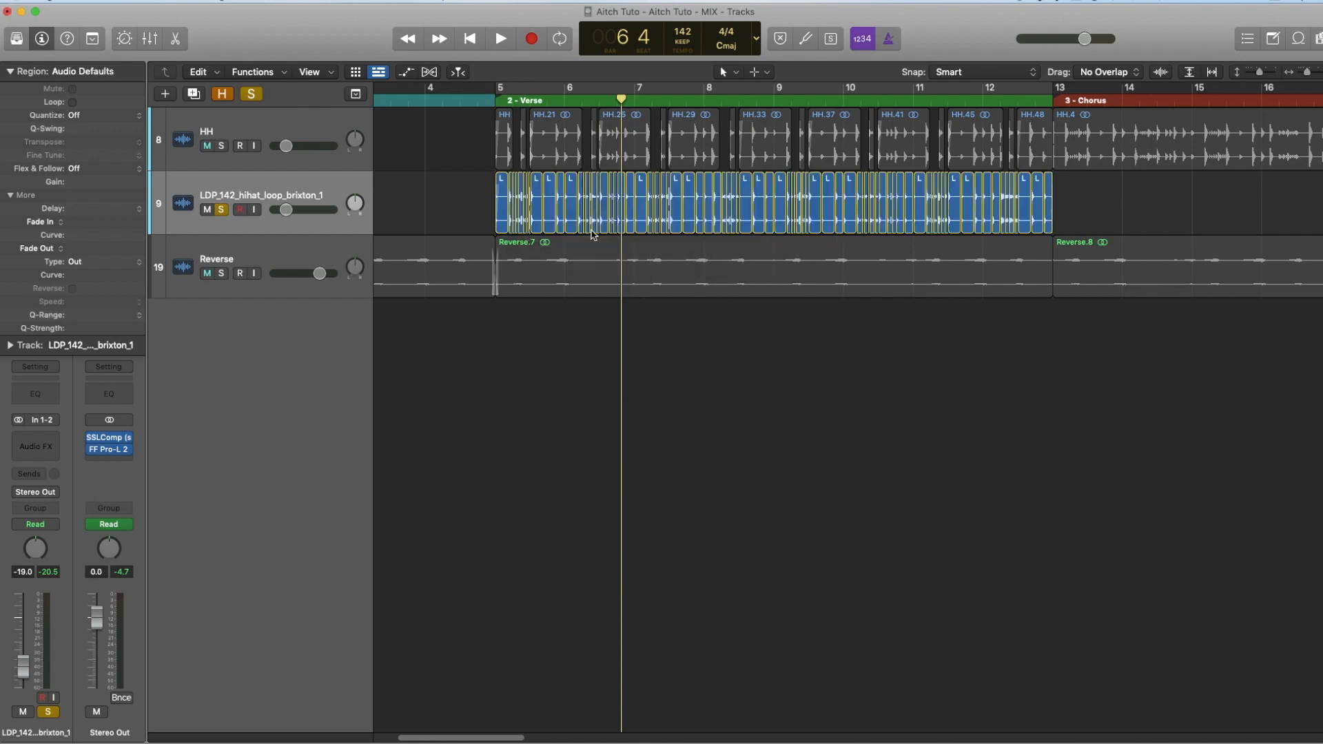
Delete the first group of short hi-hat slices in bar 5 to open a gap like the one on the HH track.
key(super+Right)
key(super+Right)
scroll(526, 206, left, 5)
click(479, 219)
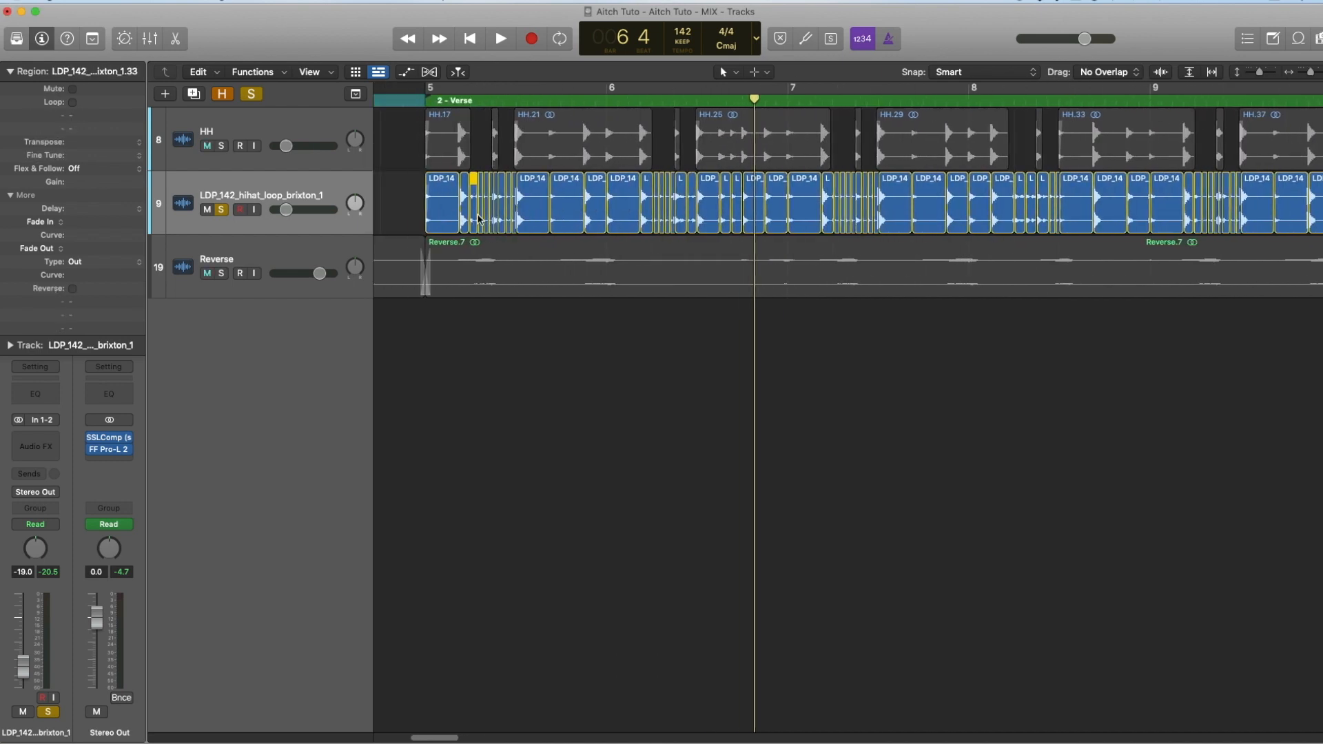
click(487, 215)
click(489, 218)
click(492, 221)
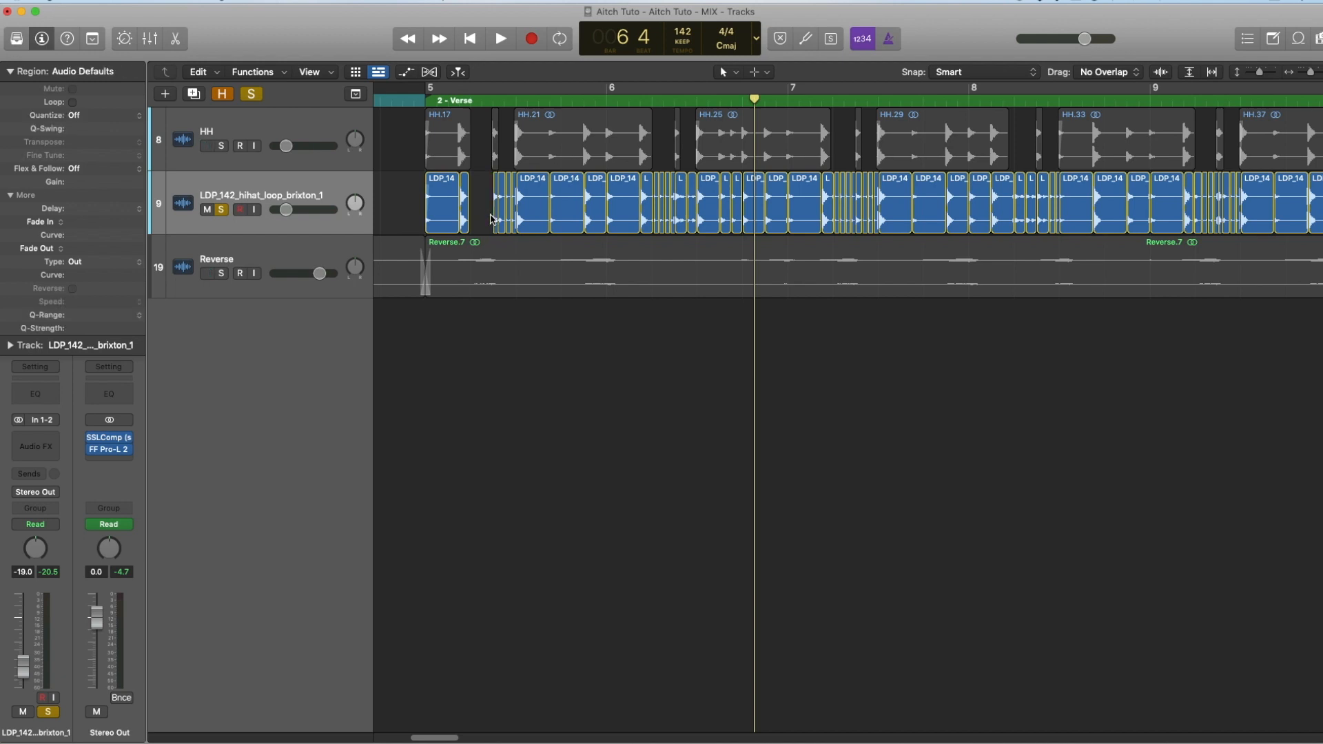
Delete the short roll slices up to about bar 10, leaving gaps that match the HH track's pattern.
key(super+Right)
key(super+Right)
scroll(448, 226, left, 5)
key(Delete)
key(Delete)
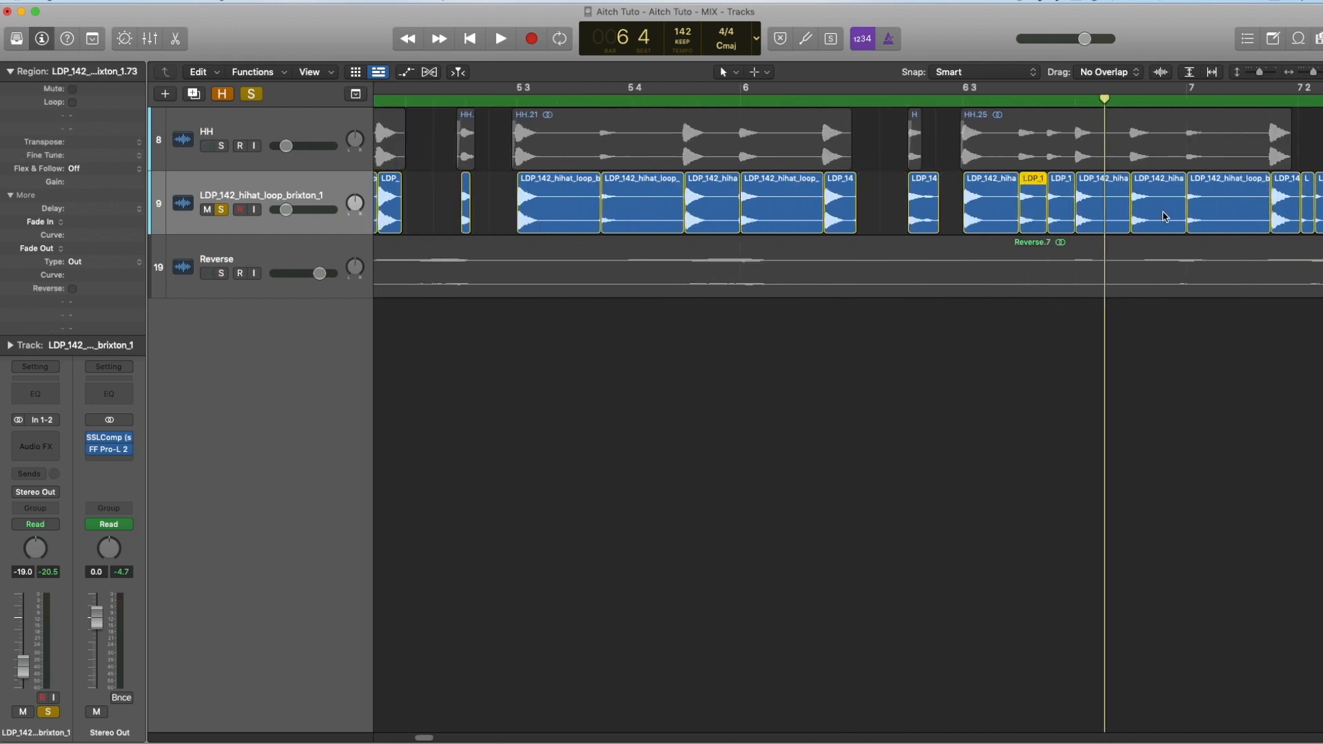
scroll(827, 207, right, 4)
click(1111, 180)
scroll(1122, 190, right, 10)
key(Delete)
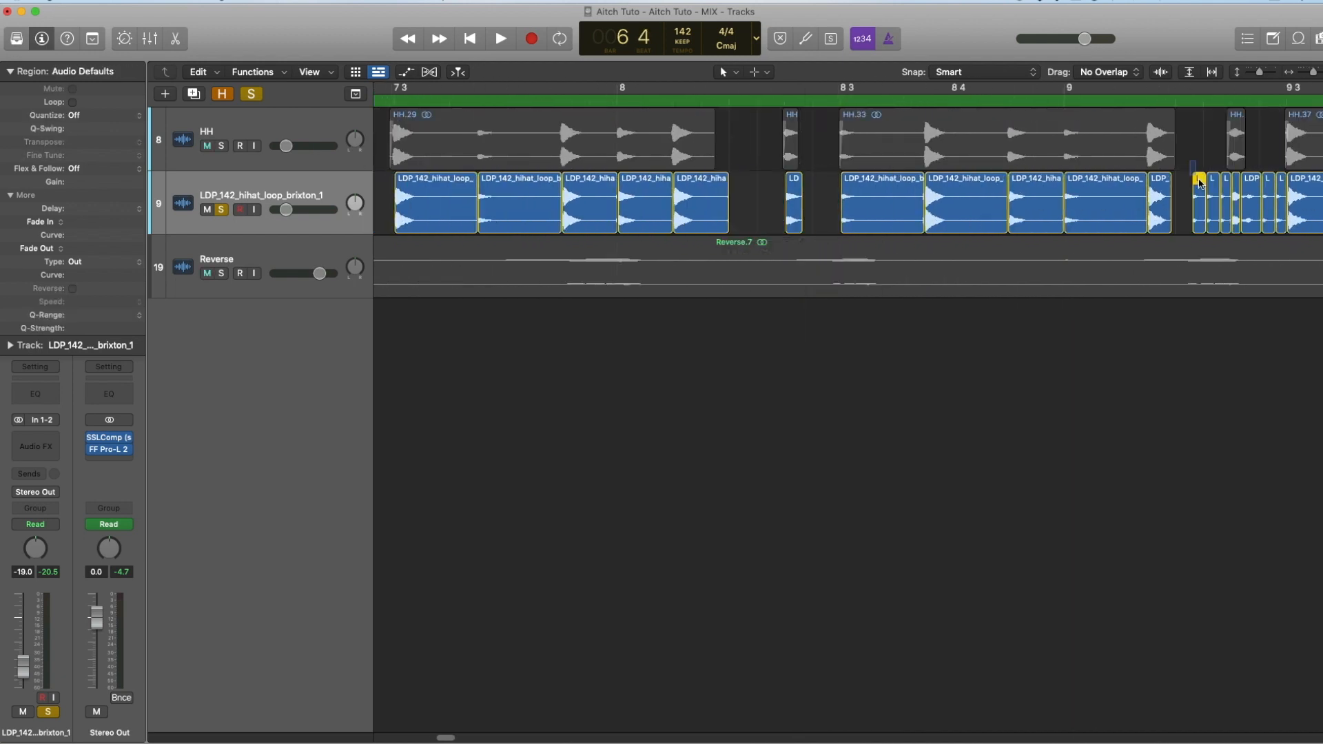
Select the edited hi-hat slices from bar 5 to bar 10 and give them a fade-out of 5.
key(super+Left)
click(416, 197)
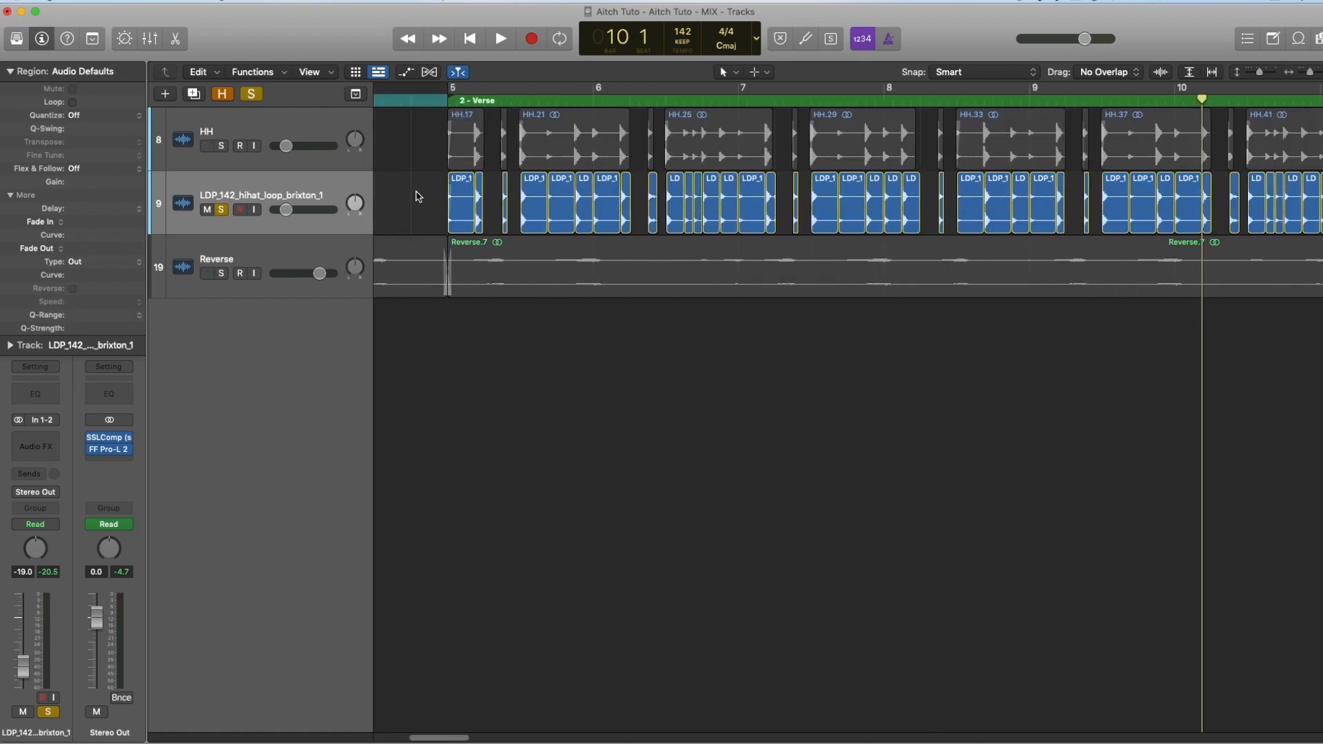
click(275, 201)
click(516, 104)
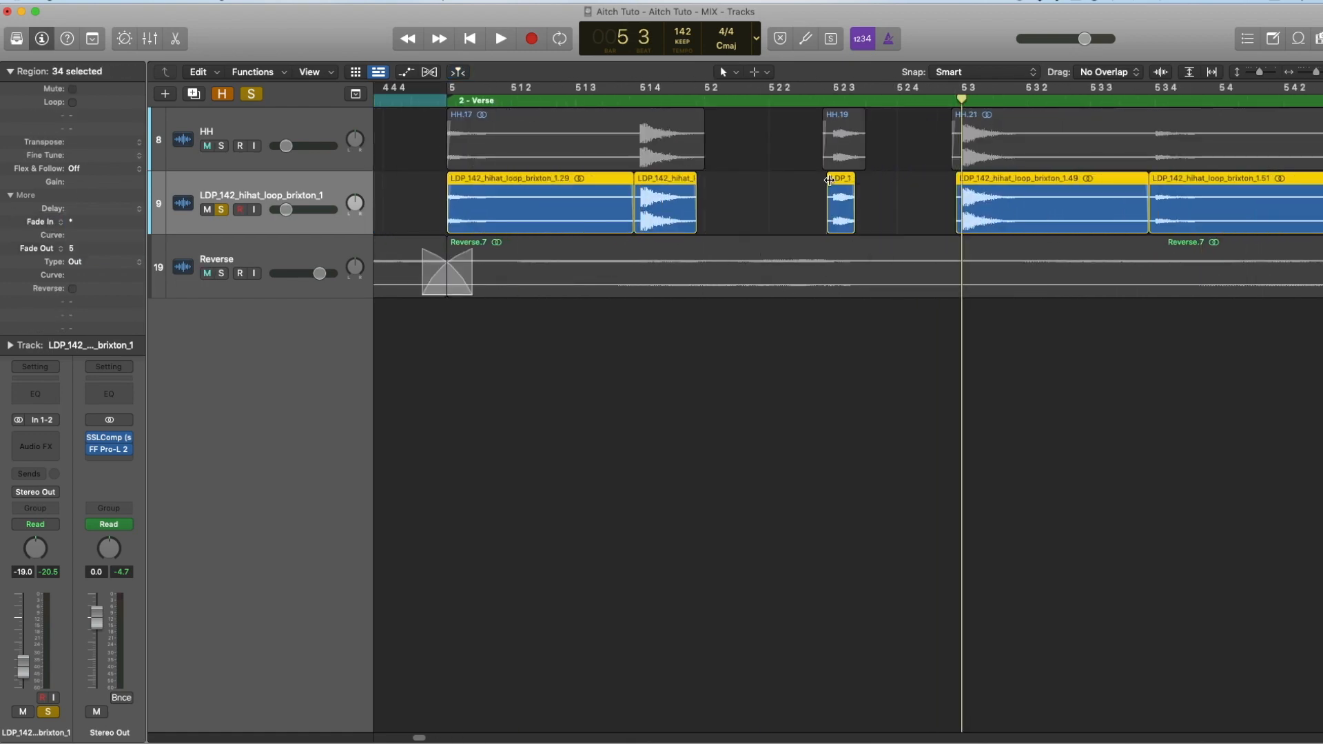
Play the chopped hi-hats through the verse with the Reverse track soloed alongside them.
key(super+Left)
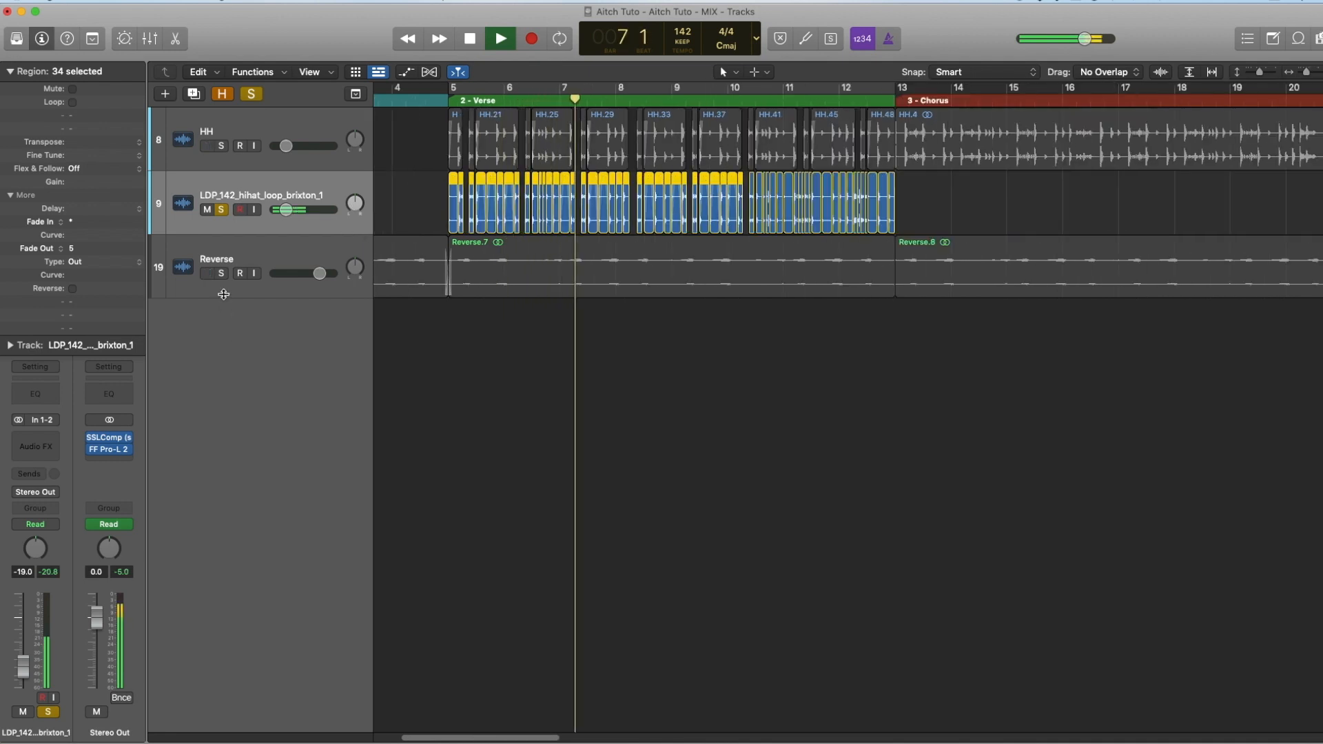
click(222, 273)
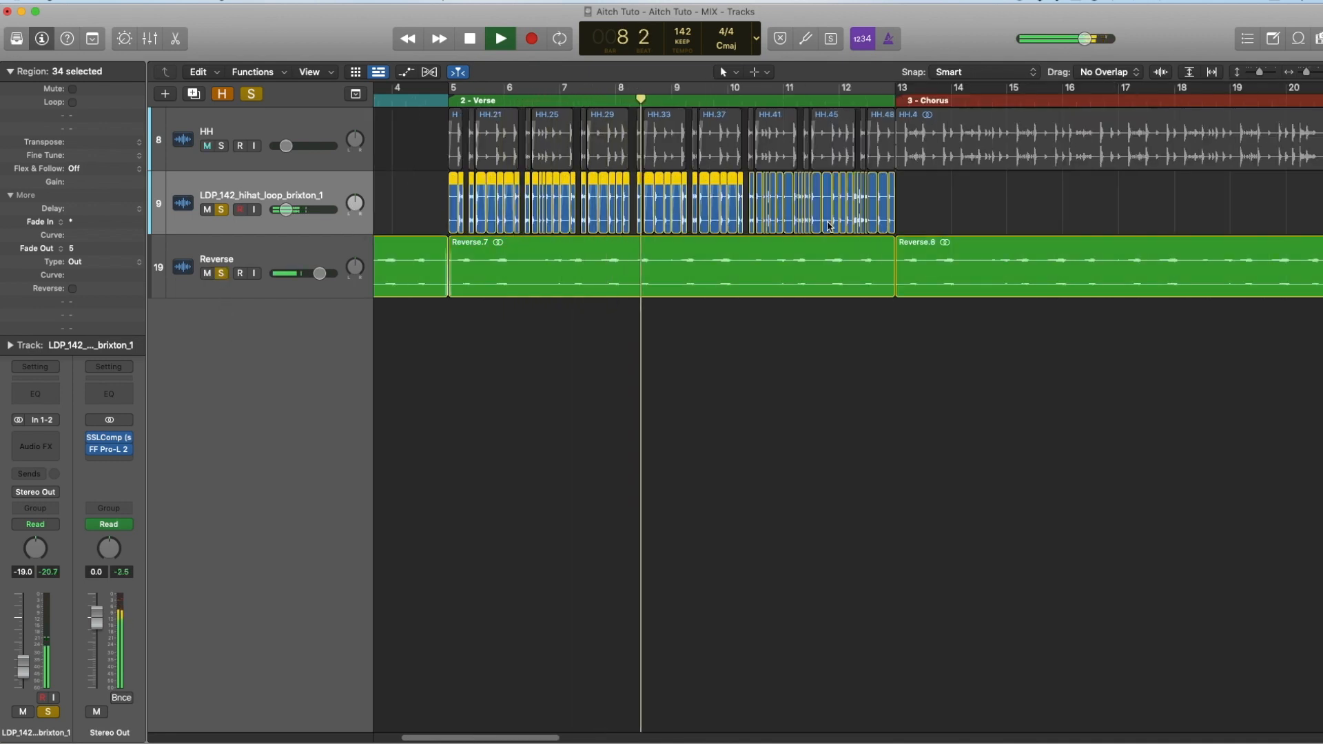
scroll(602, 213, left, 3)
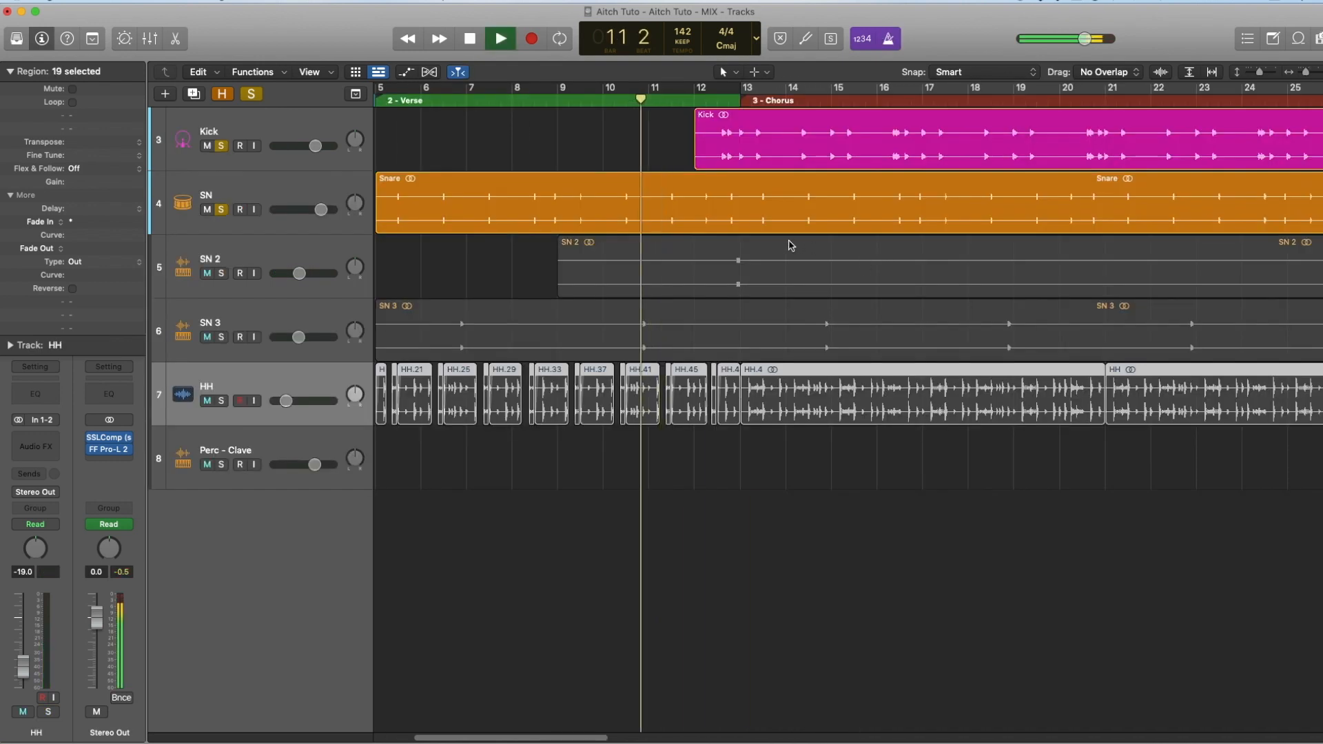
Listen to the soloed Kick and SN tracks from the end of the verse into the chorus.
key(super+Left)
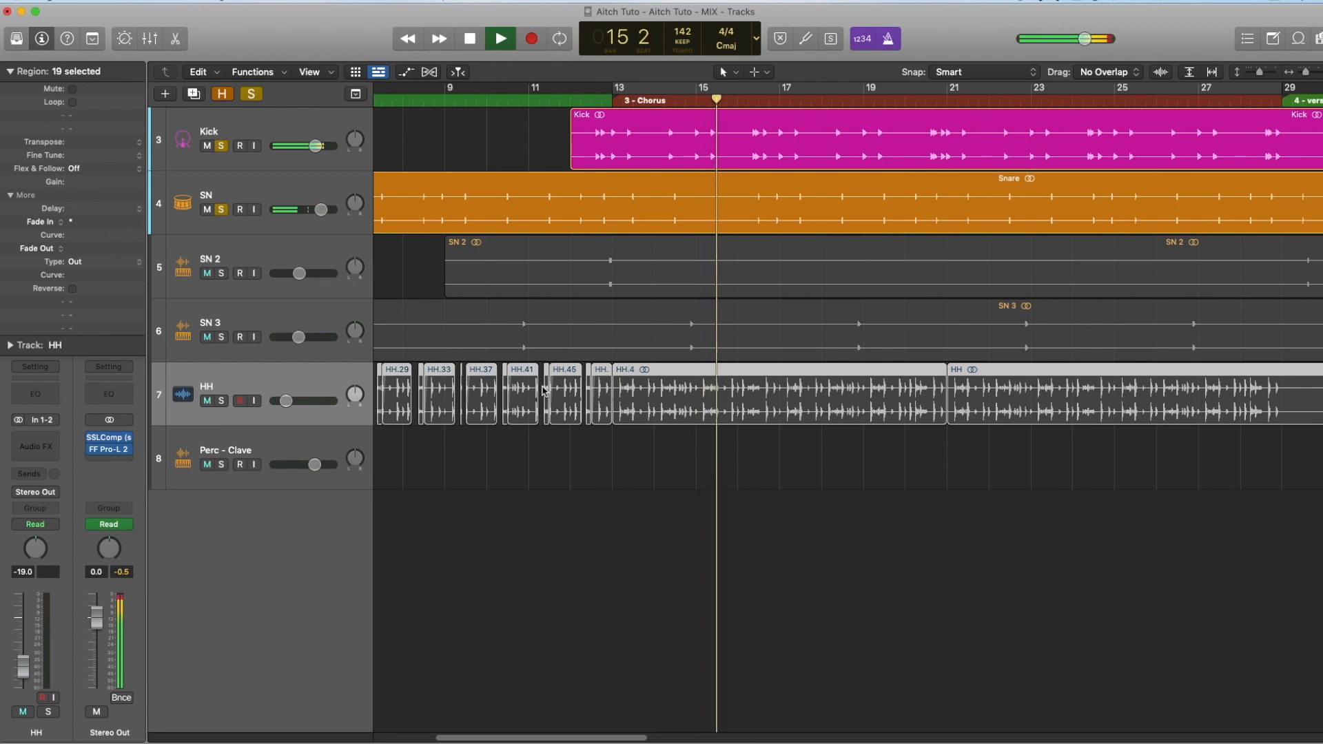
key(super+Left)
scroll(562, 391, right, 2)
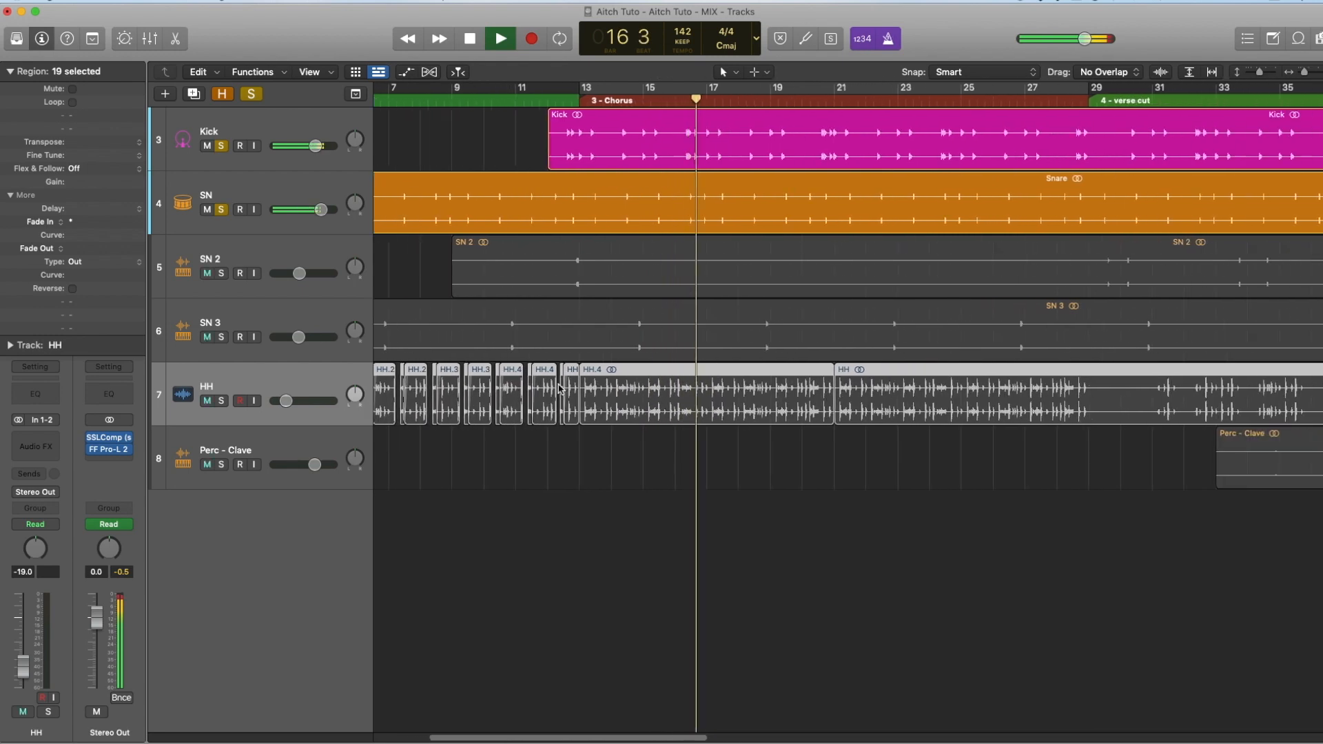
key(super+Right)
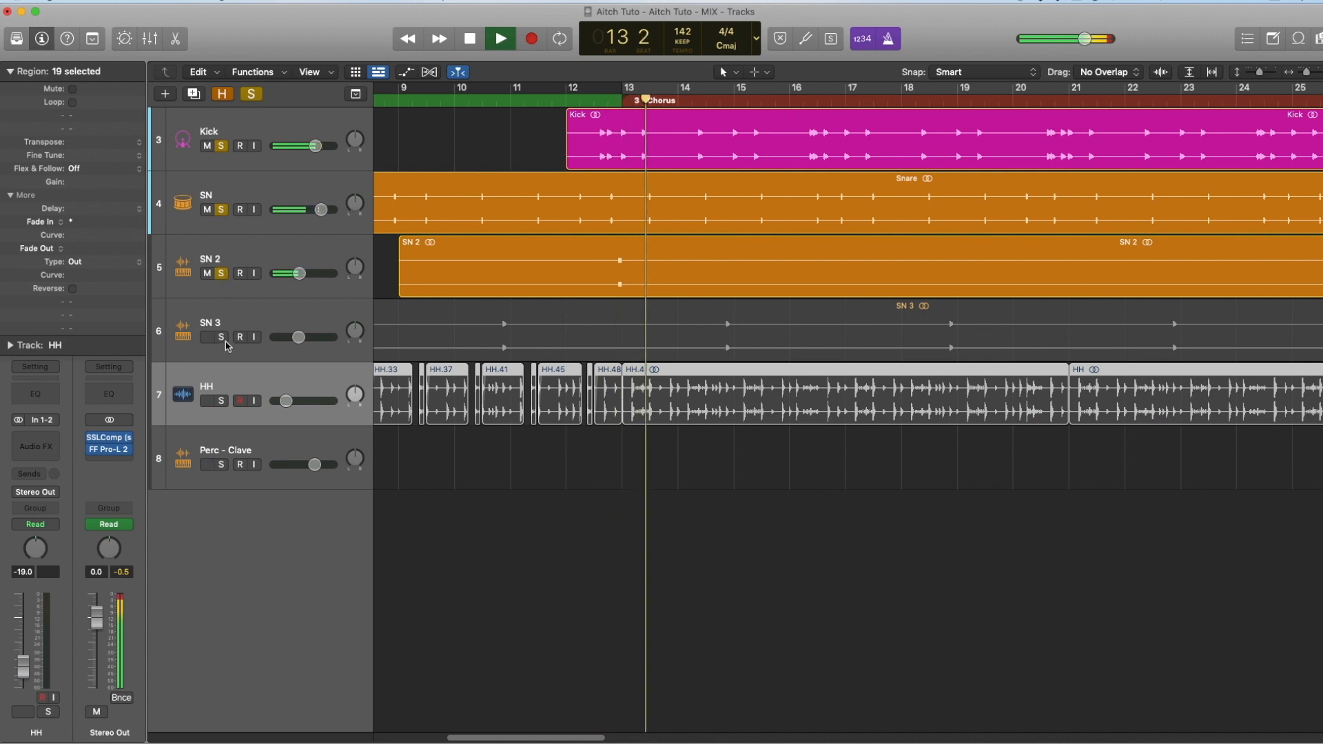
Audition the chorus drums with Kick, SN, SN 2, SN 3 and HH soloed, with looping turned off.
key(space)
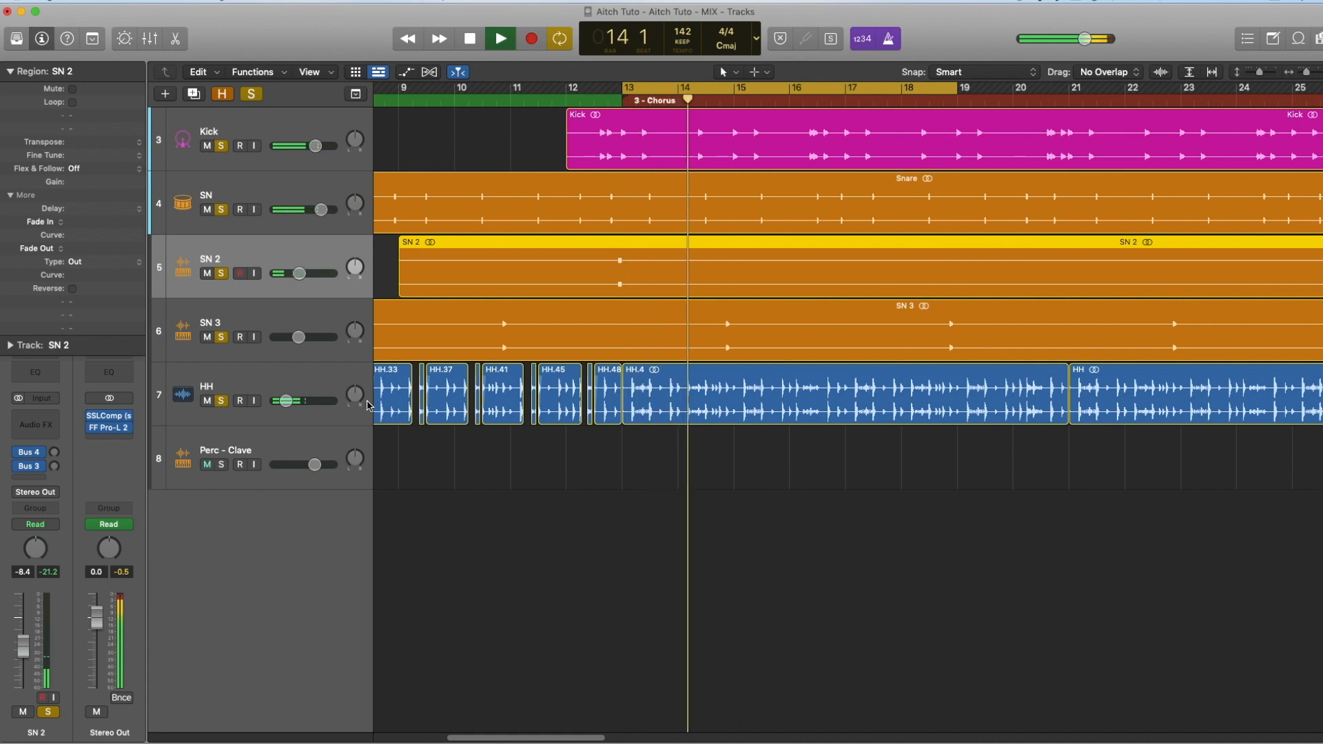
key(c)
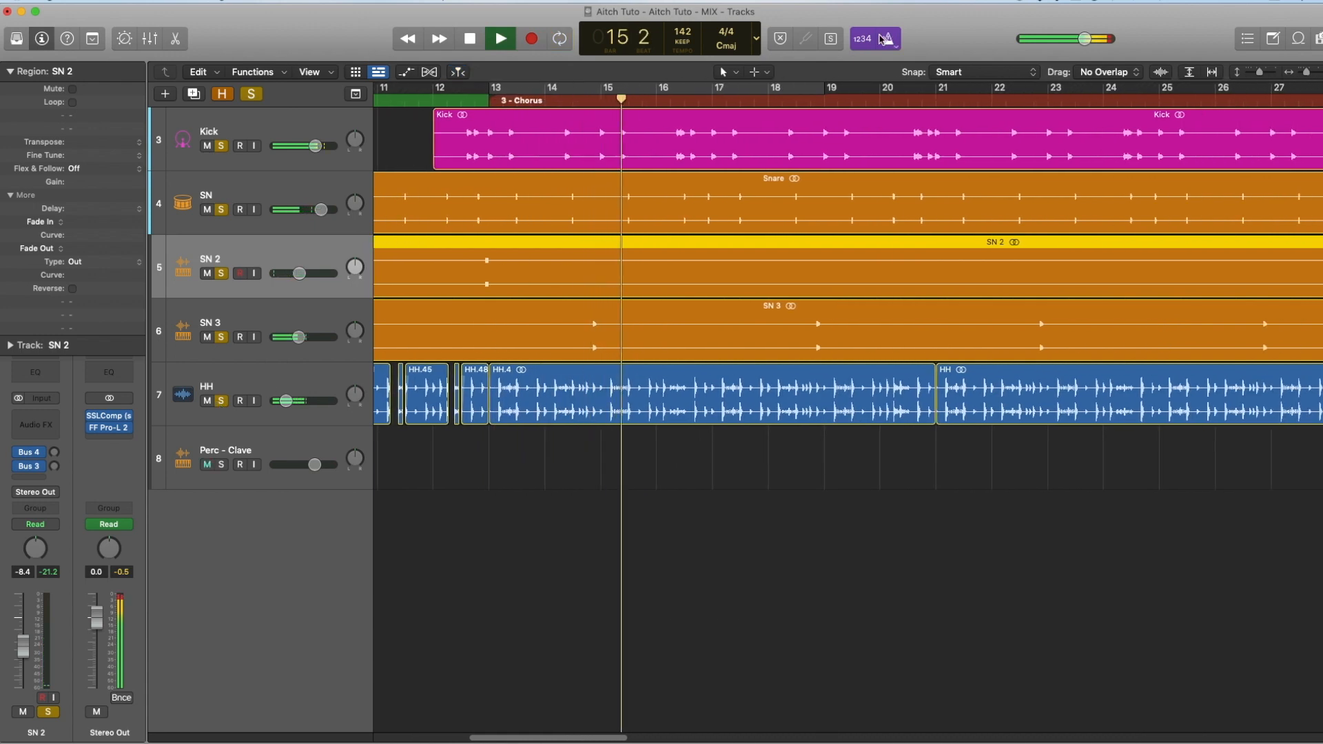
scroll(809, 359, right, 2)
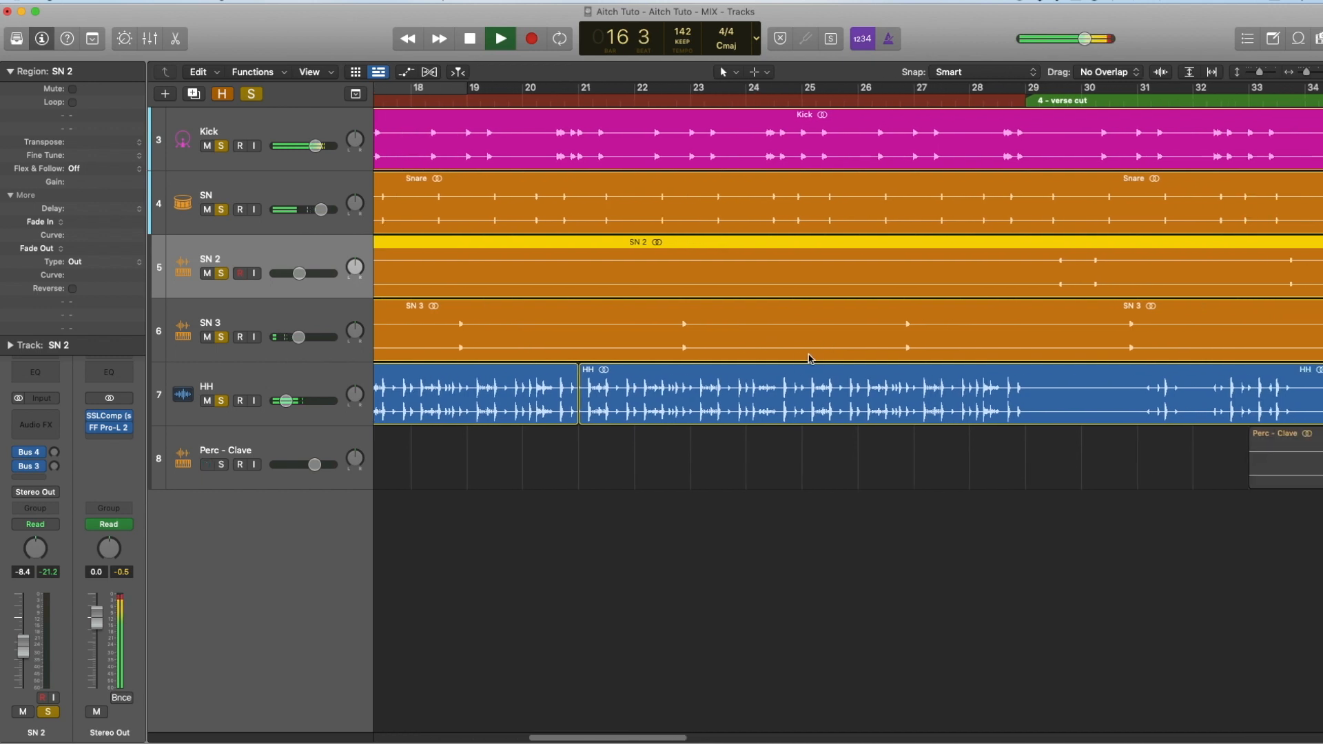
scroll(800, 356, right, 3)
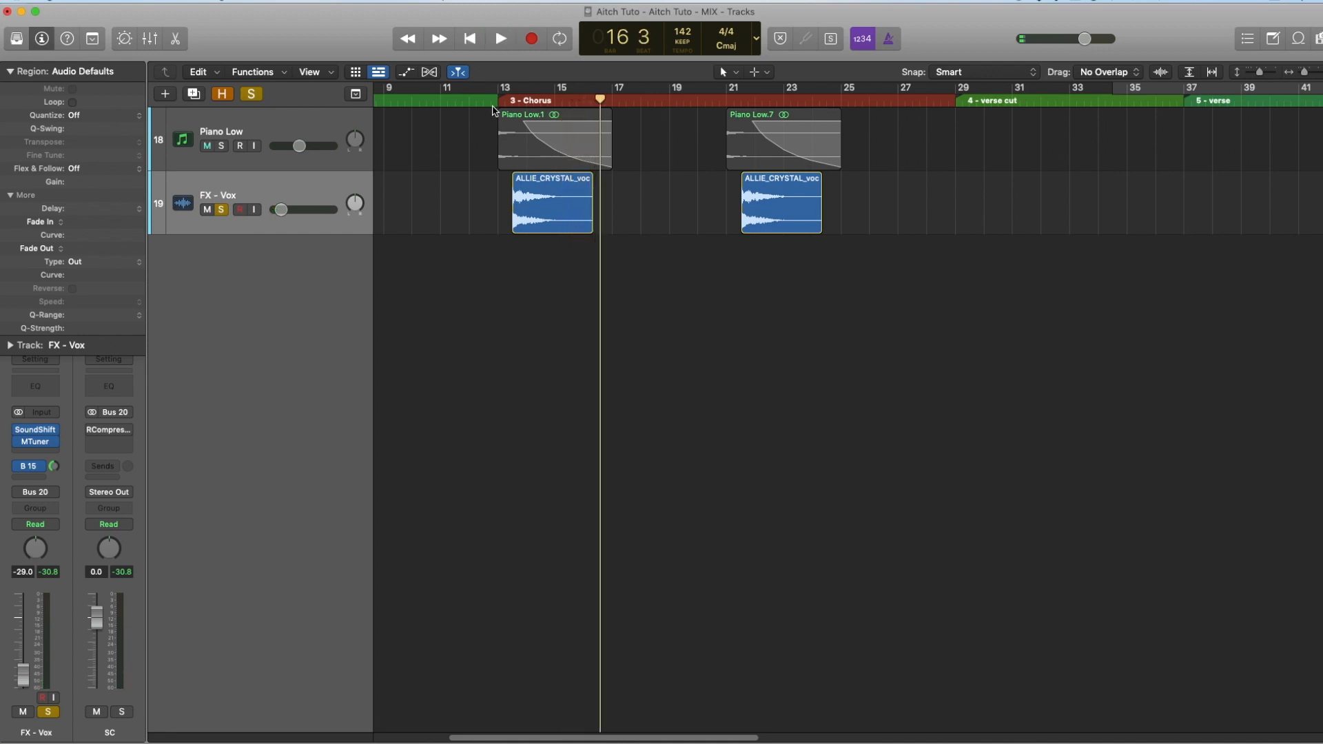
Play the Piano Low and FX - Vox tracks together from the start of the chorus at bar 13.
key(space)
click(222, 147)
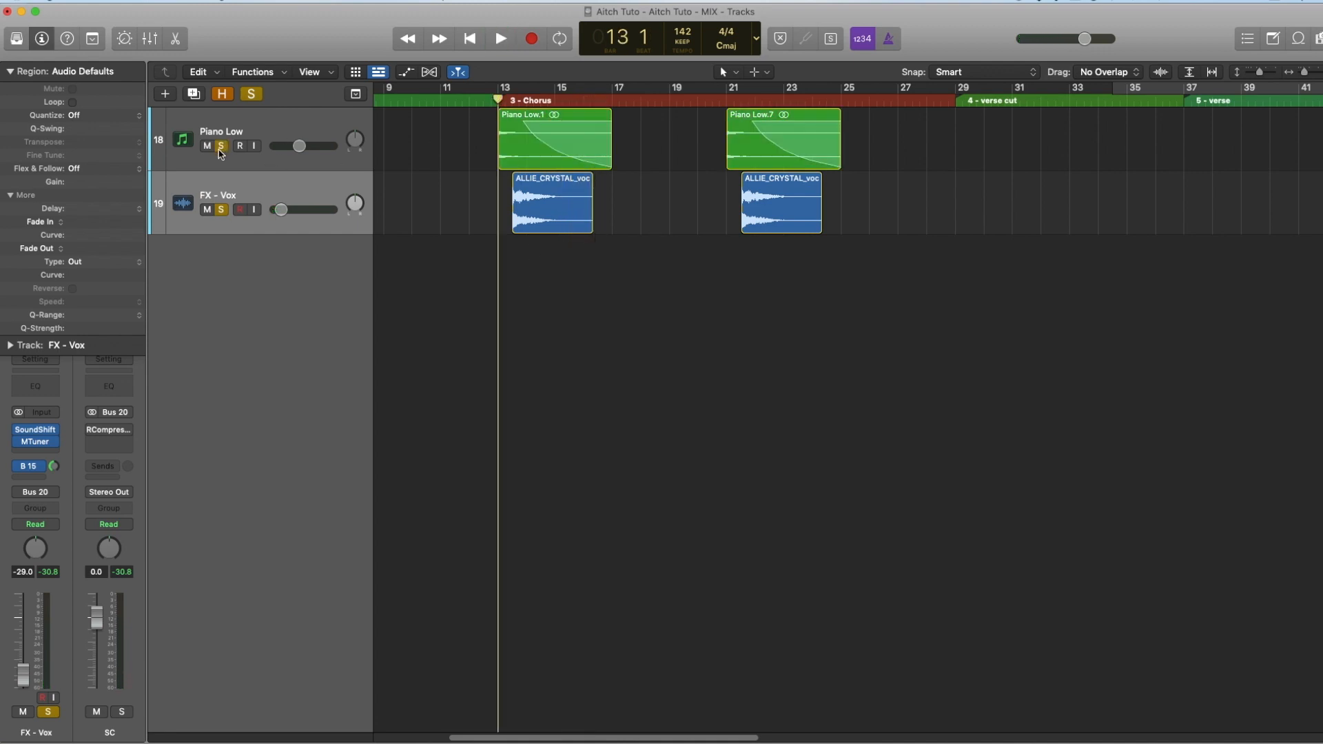
click(221, 149)
key(space)
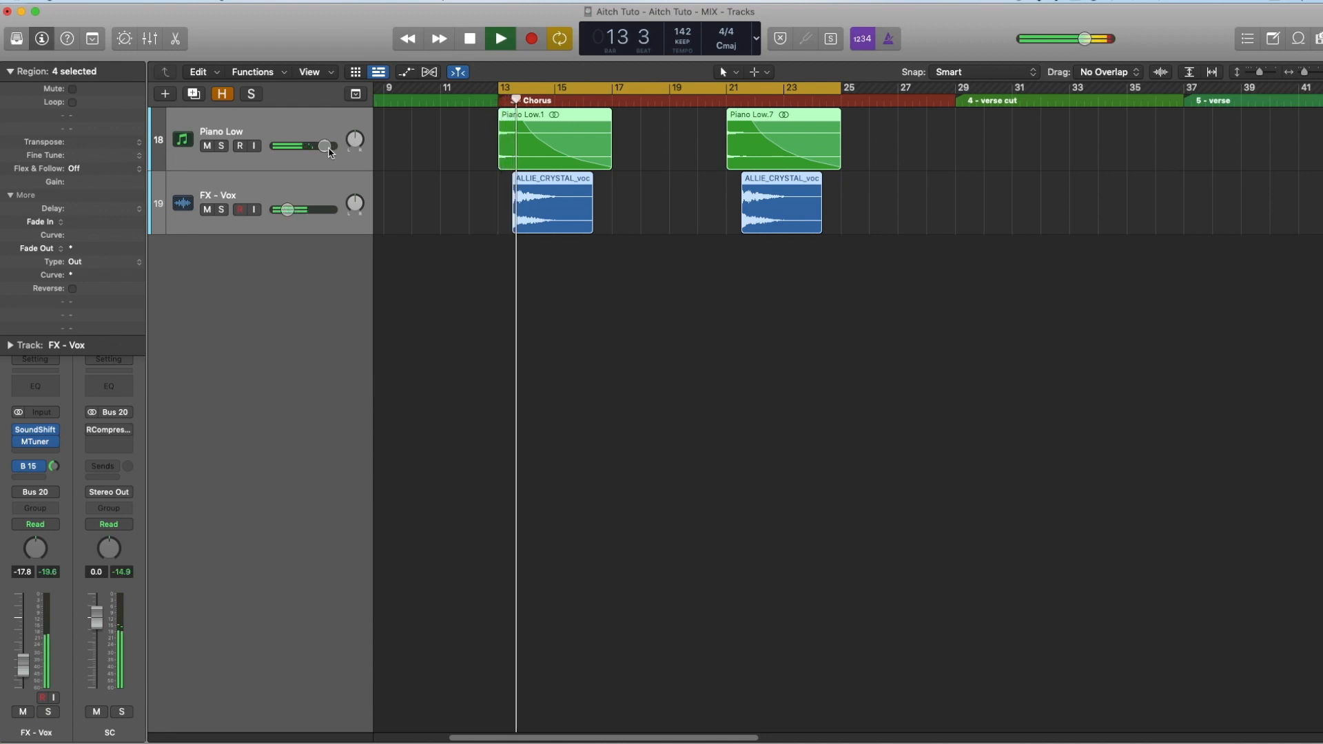
Lower the Piano Low and FX - Vox volumes together, bringing FX - Vox to -28.8 dB, and show the hidden tracks.
drag(326, 146, 255, 156)
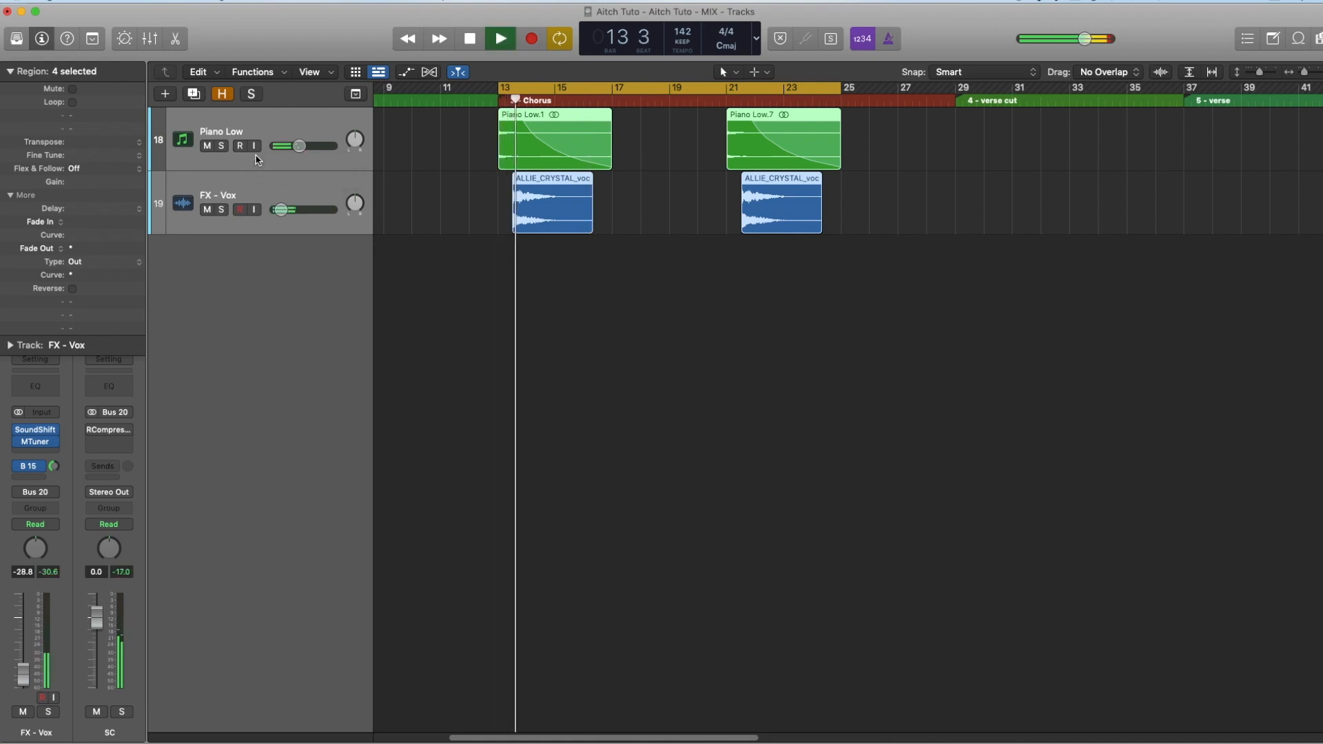
key(space)
click(222, 95)
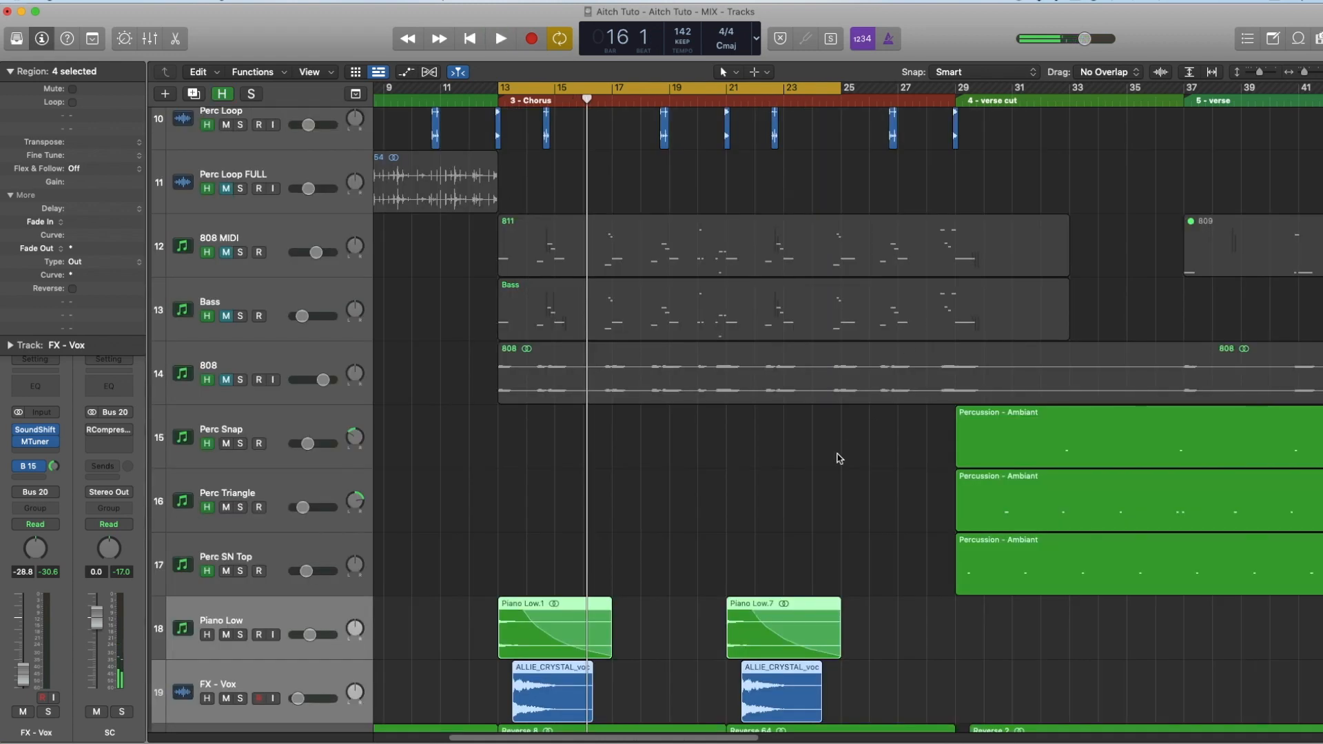